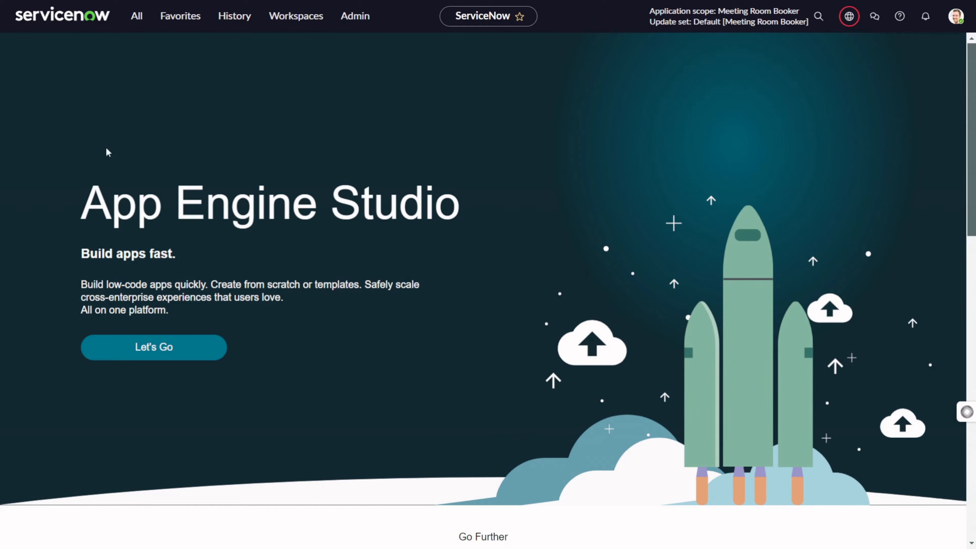
Switch to App Engine Studio, open the Meeting Room Booker app and dismiss its Add data introduction.
key(ctrl+Tab)
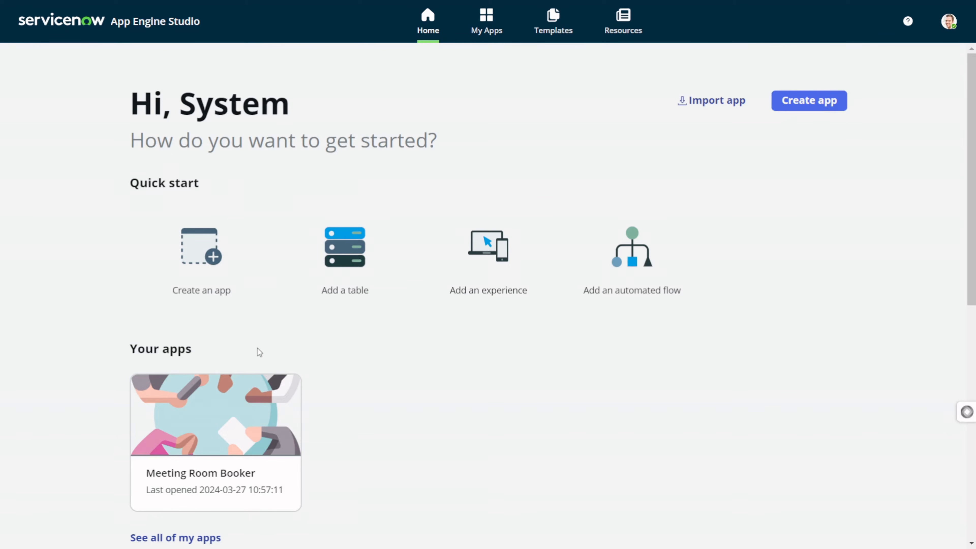
scroll(247, 366, down, 1)
scroll(247, 369, down, 4)
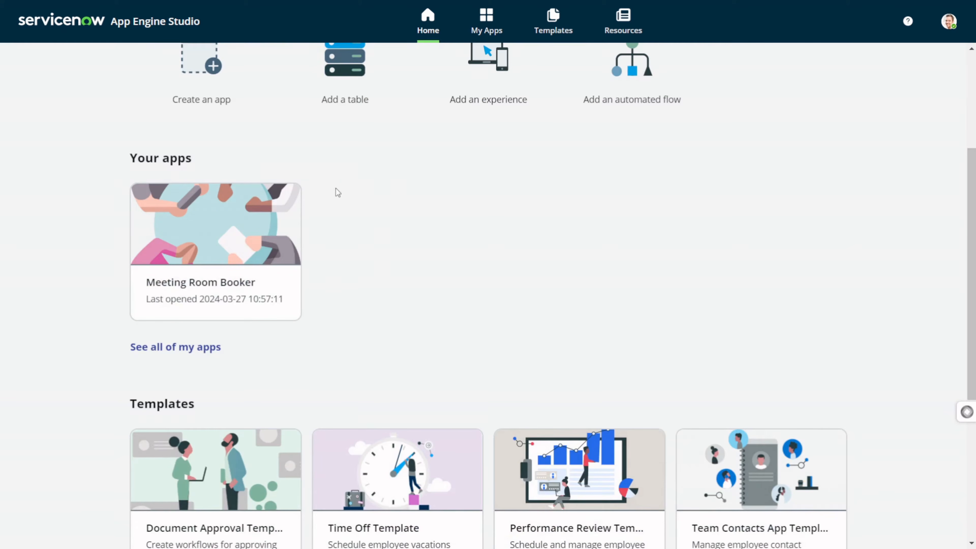
click(200, 246)
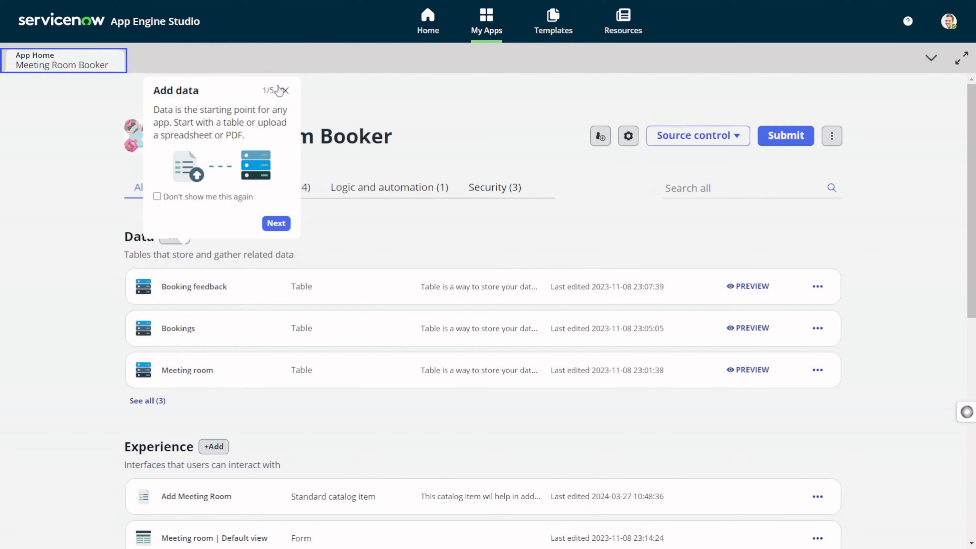
click(285, 90)
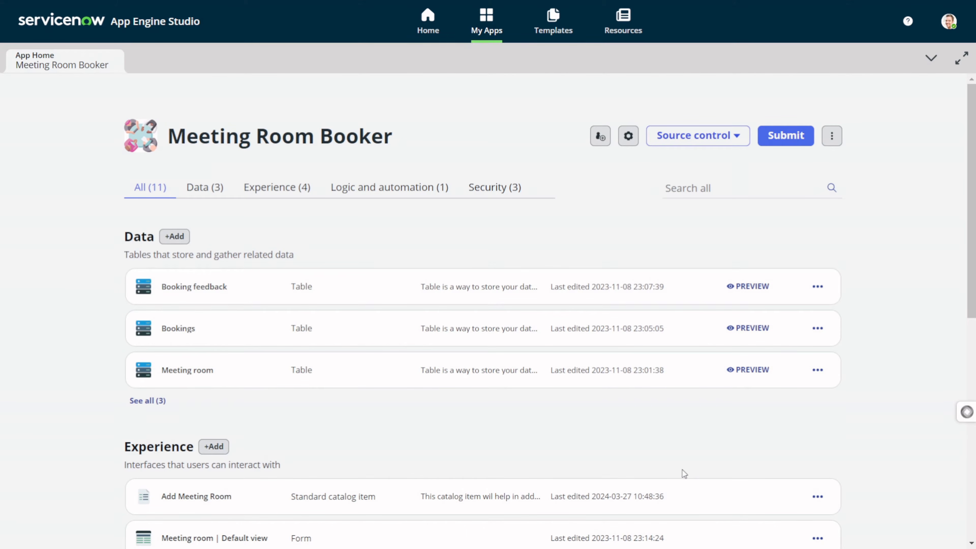
Look through the Meeting Room Booker app's overview, covering its data tables, experiences, logic and automation, and security sections.
scroll(425, 331, down, 3)
scroll(424, 332, up, 3)
drag(120, 217, 530, 427)
click(52, 251)
scroll(53, 281, down, 6)
scroll(53, 281, up, 3)
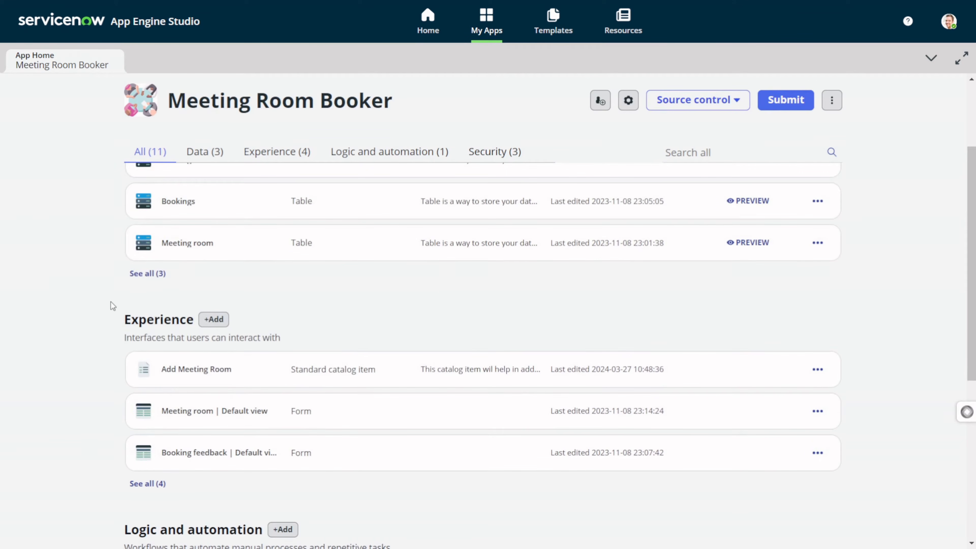
scroll(110, 302, down, 3)
scroll(110, 302, up, 5)
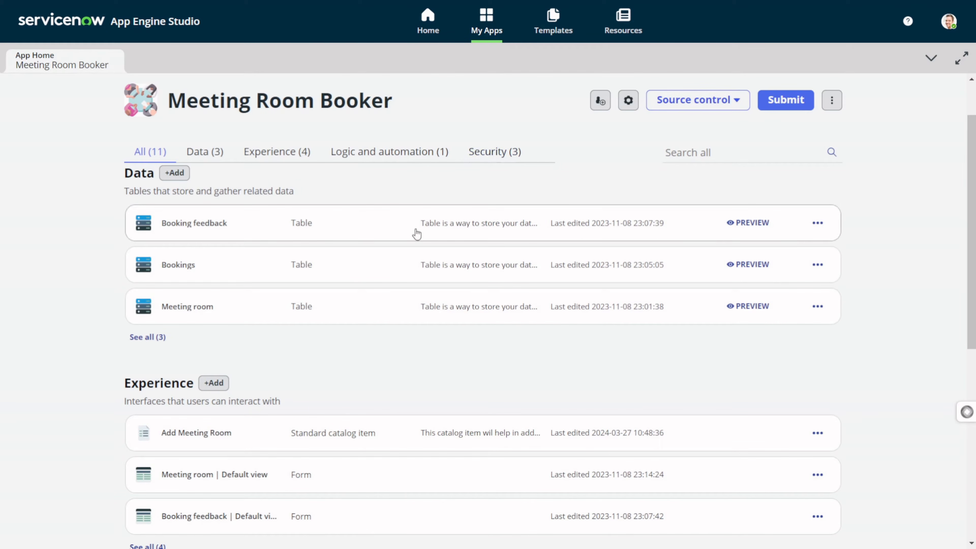
scroll(416, 231, down, 3)
scroll(119, 321, up, 3)
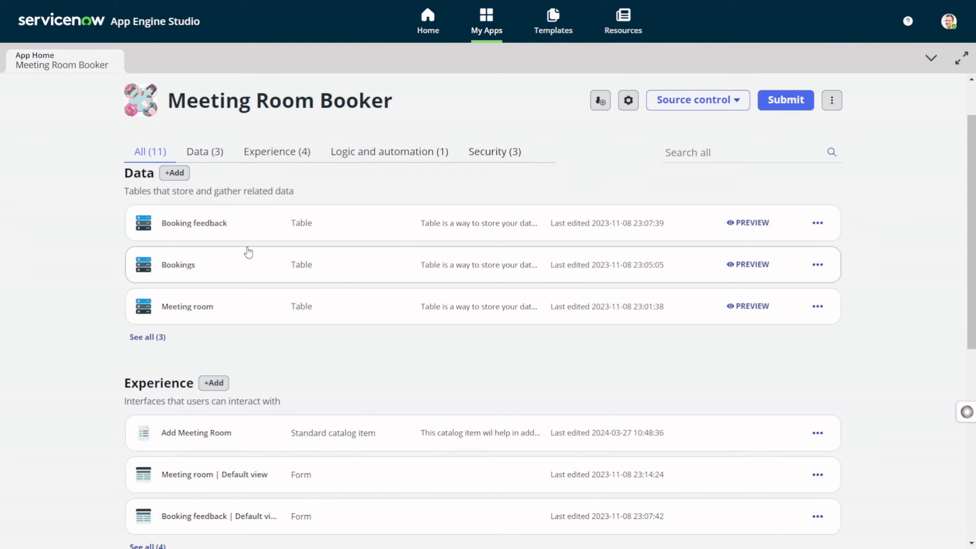
scroll(248, 251, down, 3)
scroll(249, 379, down, 3)
scroll(248, 378, up, 6)
Open the Add Meeting Room standard catalog item from the app's experiences and review its basic info and item details.
click(304, 161)
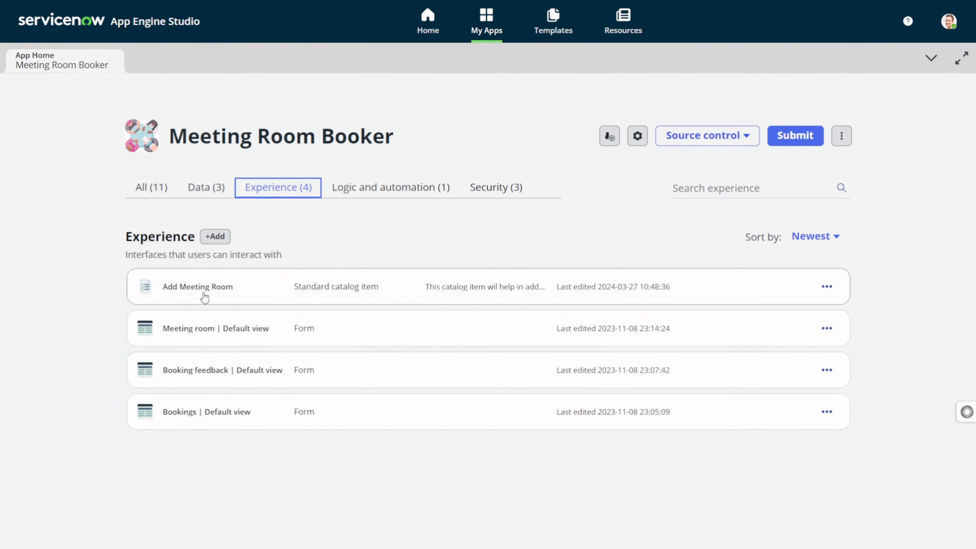
click(212, 290)
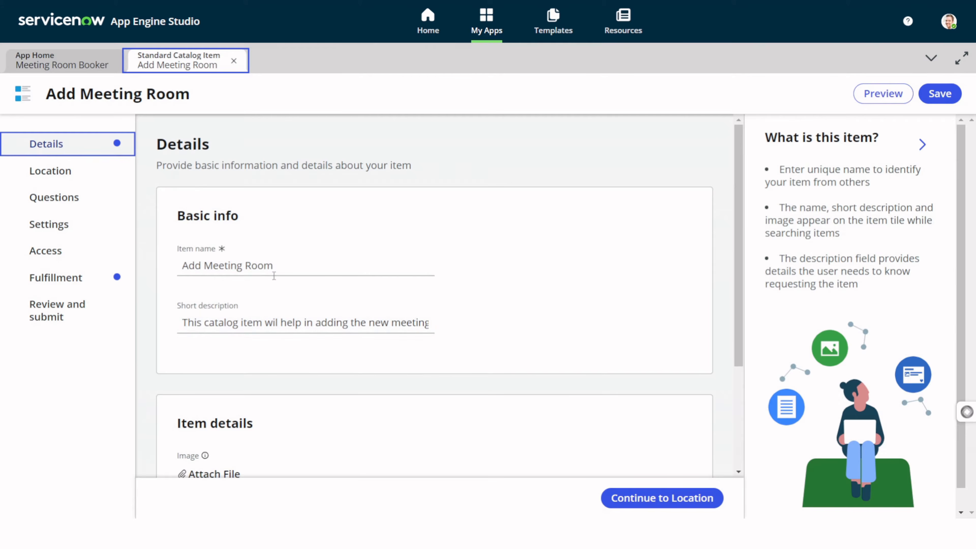
scroll(274, 292, down, 4)
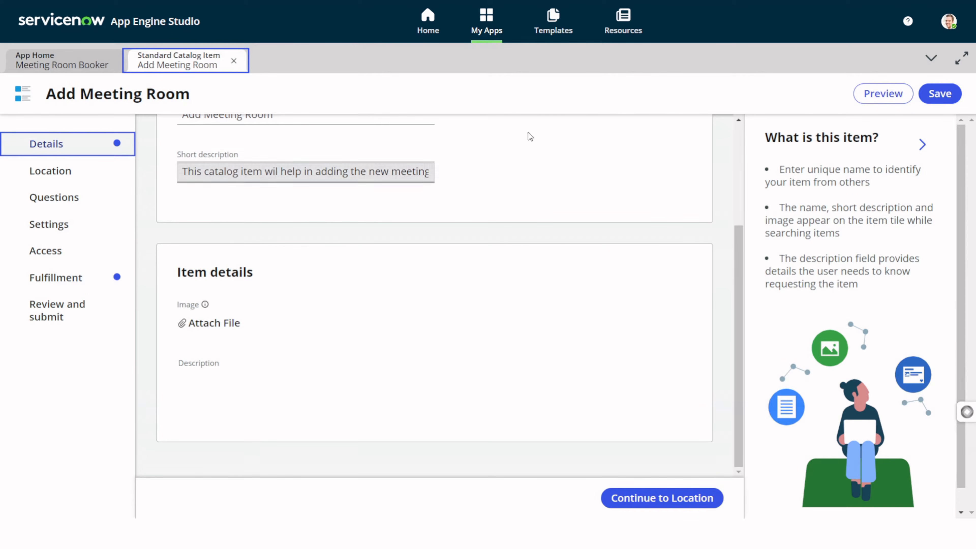
Preview the Add Meeting Room catalog item in its Portal view and look over the whole request form.
click(879, 94)
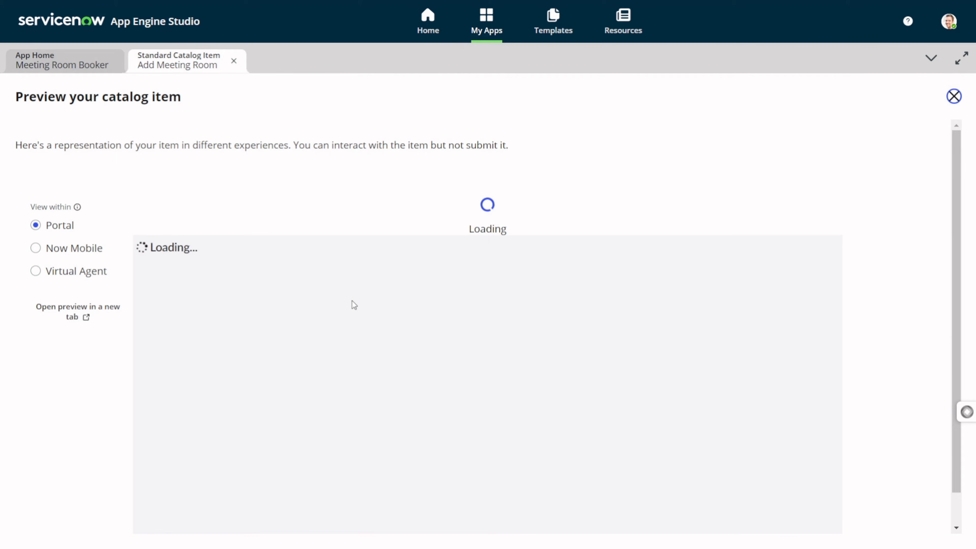
scroll(352, 300, down, 1)
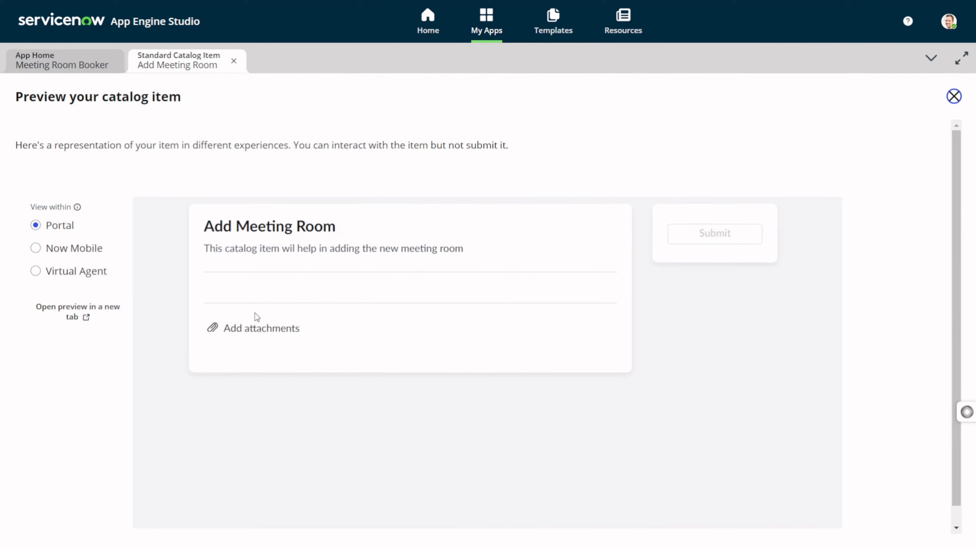
scroll(299, 325, down, 3)
scroll(298, 324, up, 2)
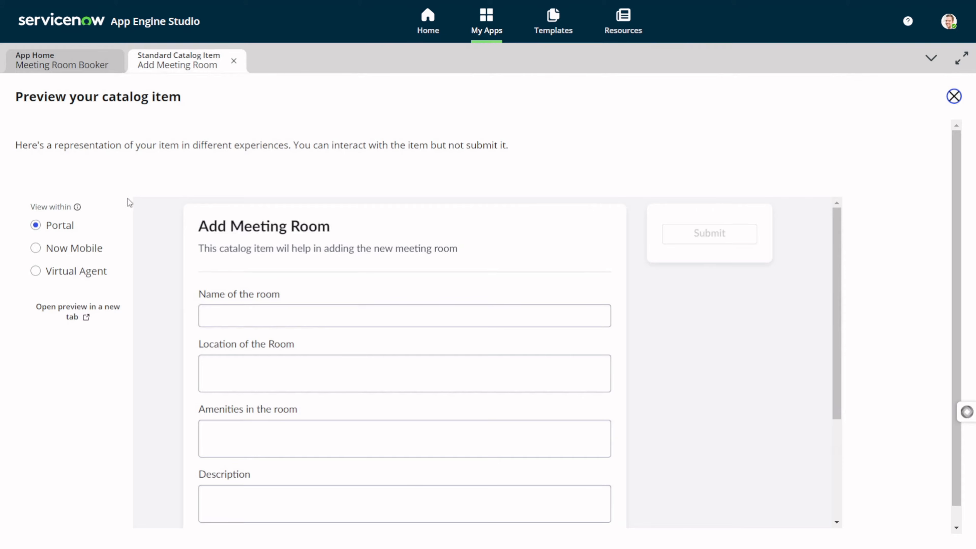
drag(208, 228, 335, 249)
click(348, 217)
scroll(299, 307, down, 3)
scroll(211, 208, up, 3)
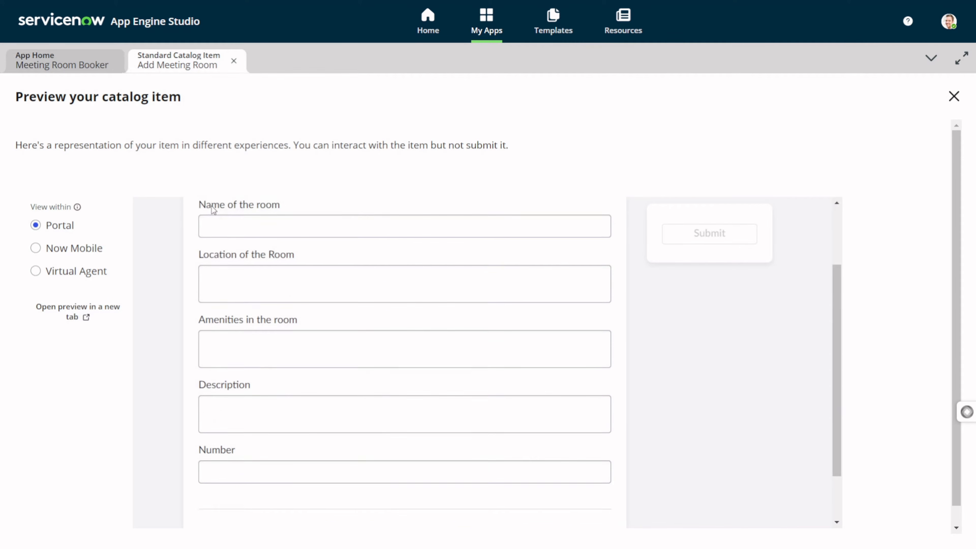
Go through the previewed form's room name, location, amenities, description and number fields without filling them in.
click(224, 296)
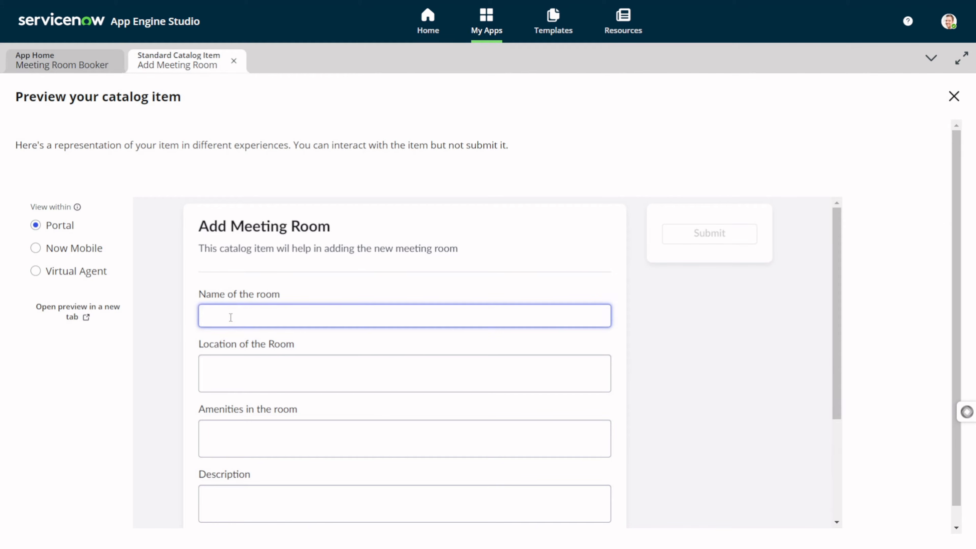
scroll(274, 305, down, 3)
click(247, 238)
click(245, 308)
click(231, 373)
click(241, 440)
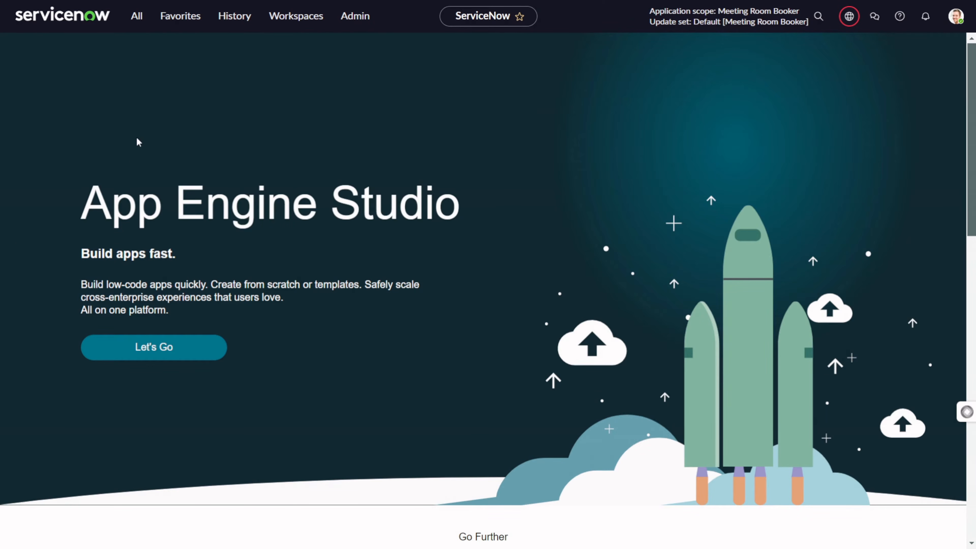
Return to the ServiceNow home page, find Workflow Studio by filtering for "workflow st", and open it at normal page zoom.
click(130, 18)
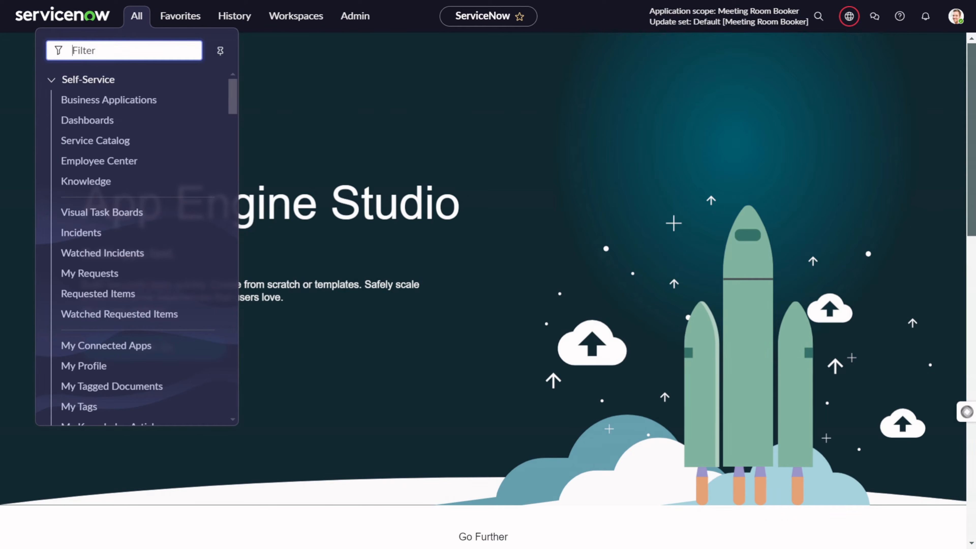
text(wo)
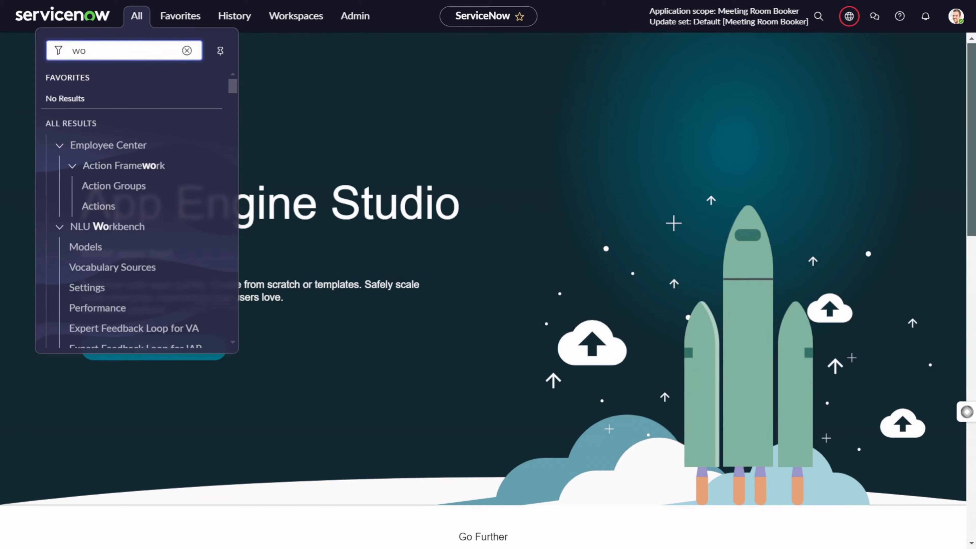
text(rkflow st)
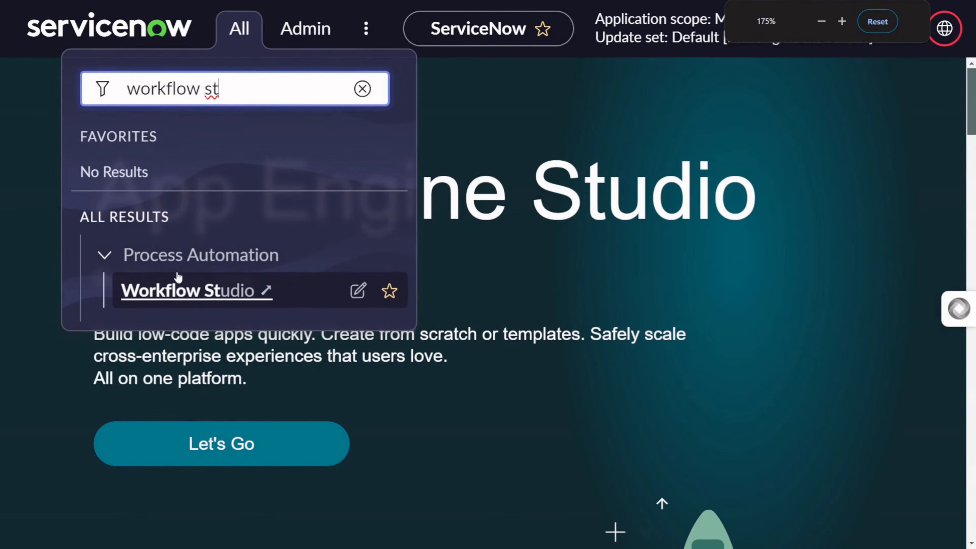
key(ctrl+minus)
key(ctrl+minus)
key(ctrl+minus)
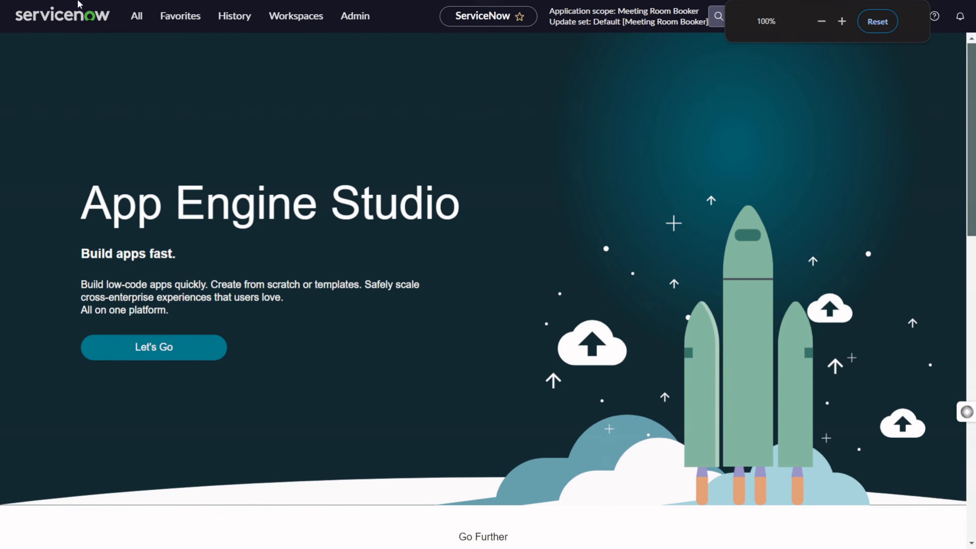
click(132, 23)
click(100, 173)
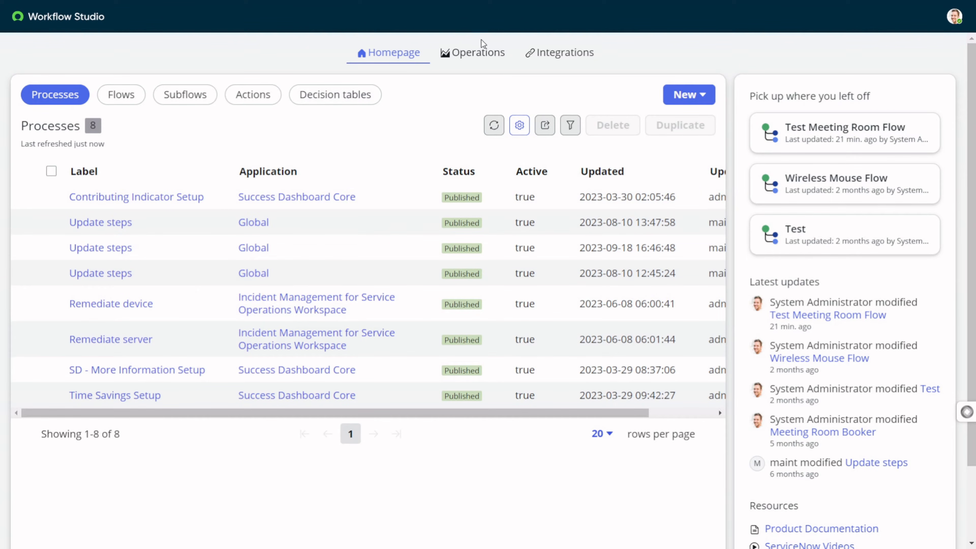
View the flow executions in Workflow Studio's Operations area and the connections in its Integrations area.
click(476, 52)
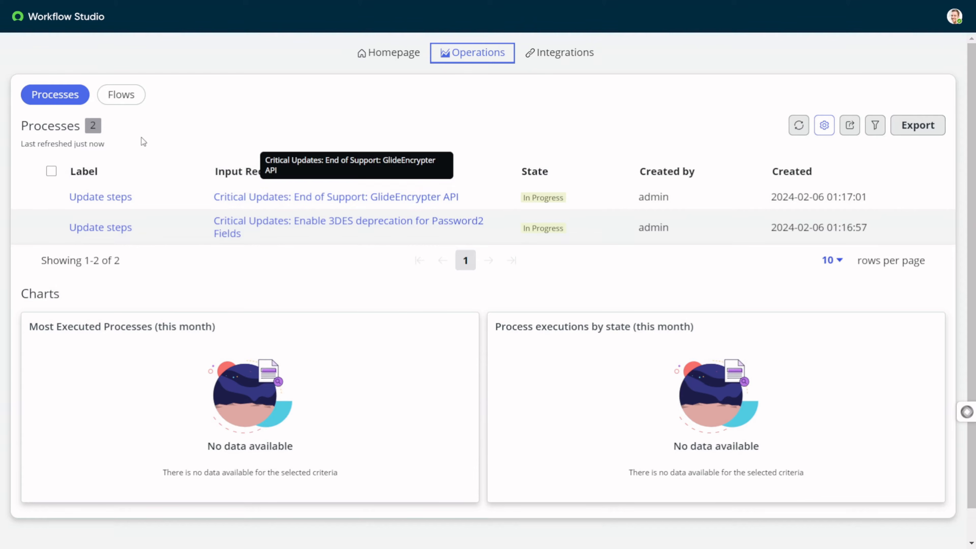
click(130, 95)
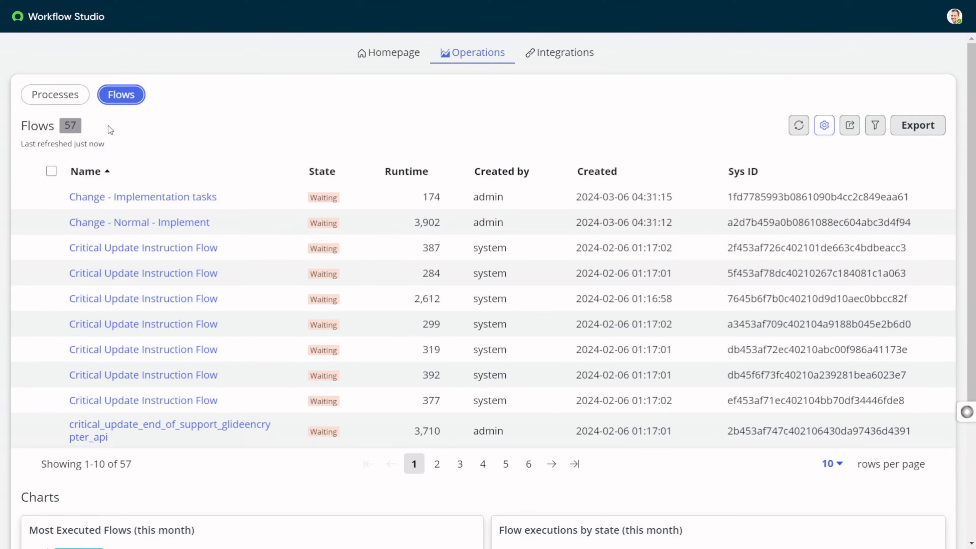
click(581, 51)
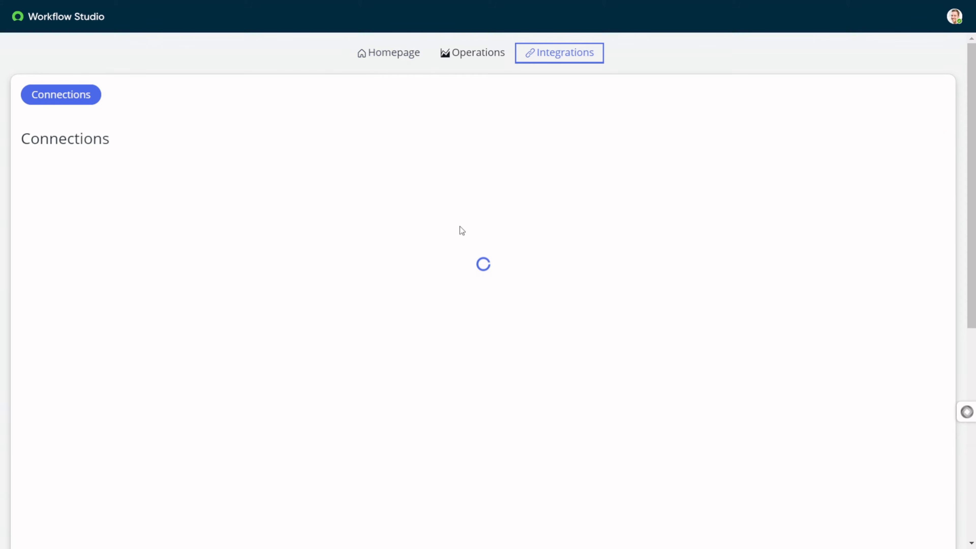
scroll(455, 294, down, 5)
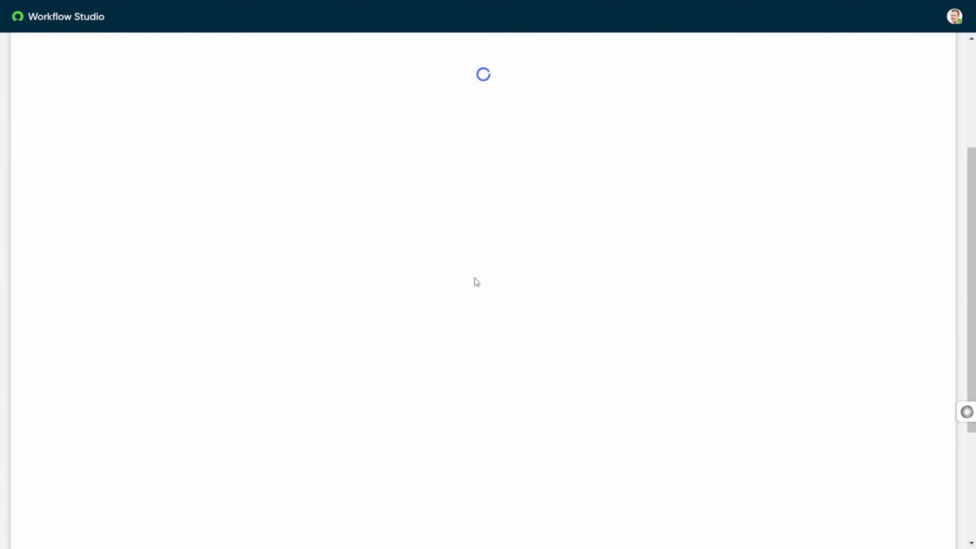
scroll(475, 281, up, 5)
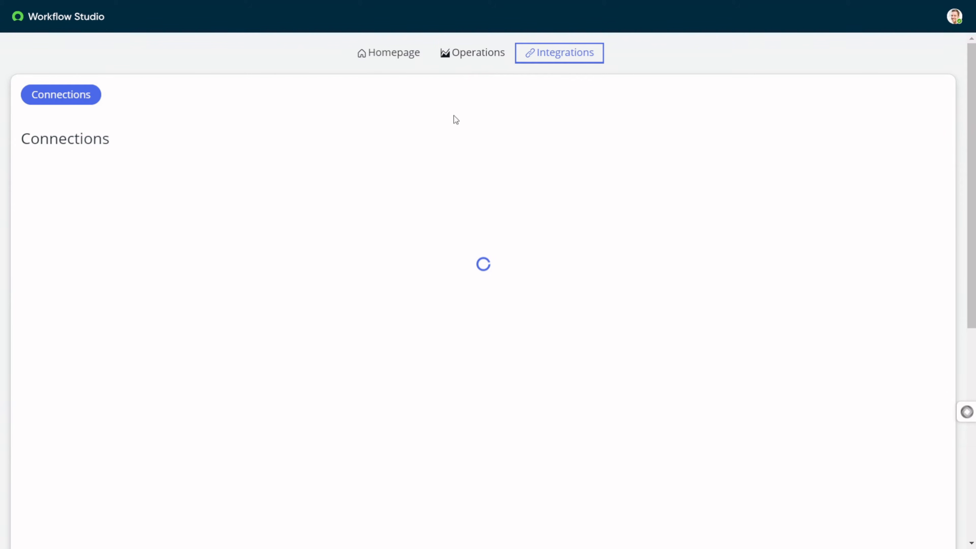
Return to the Workflow Studio homepage and look through its processes and decision tables lists.
click(393, 54)
scroll(405, 269, down, 2)
scroll(407, 297, up, 2)
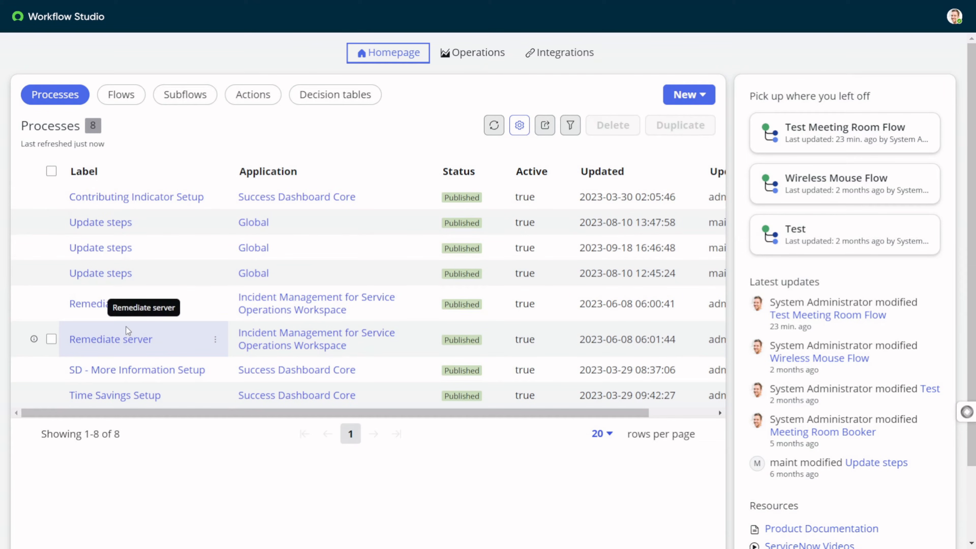
click(369, 94)
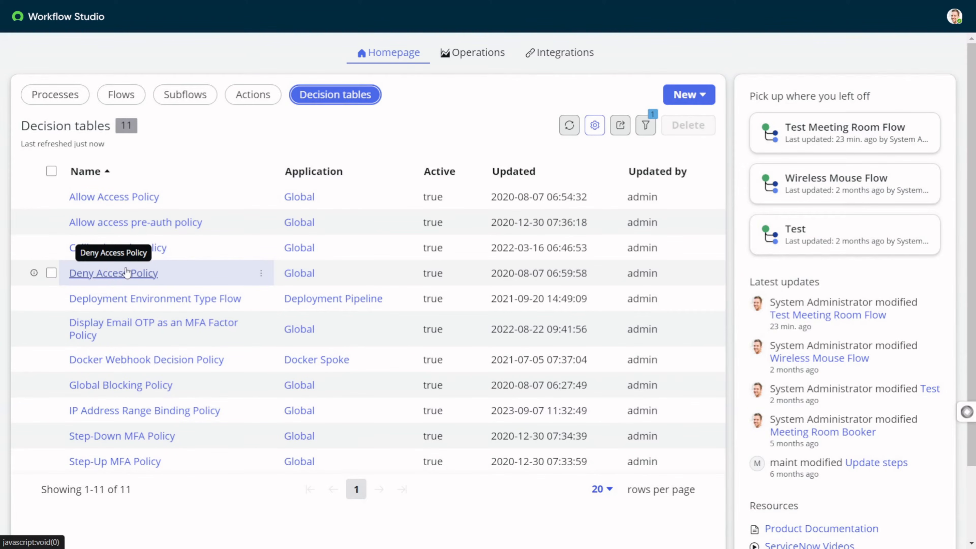
scroll(212, 335, down, 1)
scroll(212, 335, down, 3)
scroll(225, 316, up, 3)
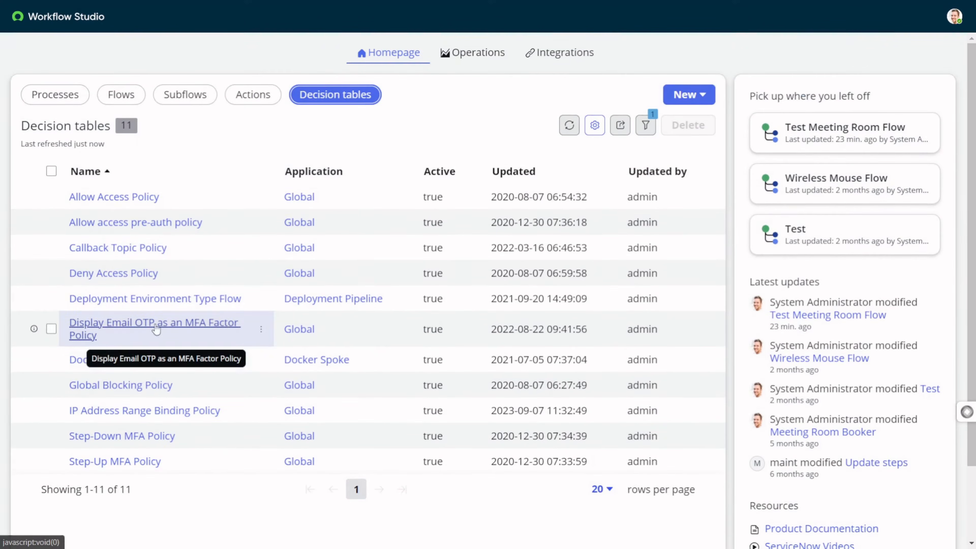
click(233, 130)
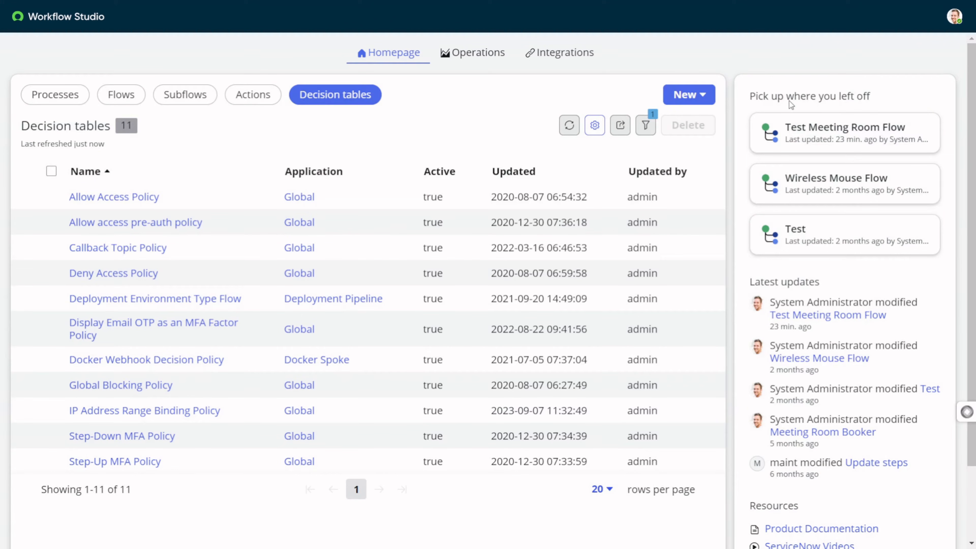
Examine the recently edited flows under Pick up where you left off and the homepage's Latest updates section.
drag(763, 94, 856, 92)
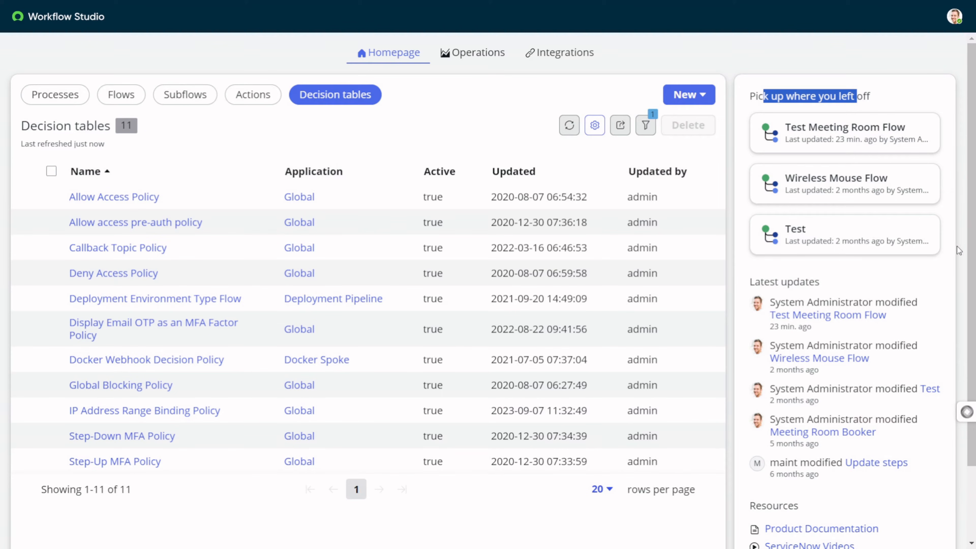
drag(950, 242, 924, 140)
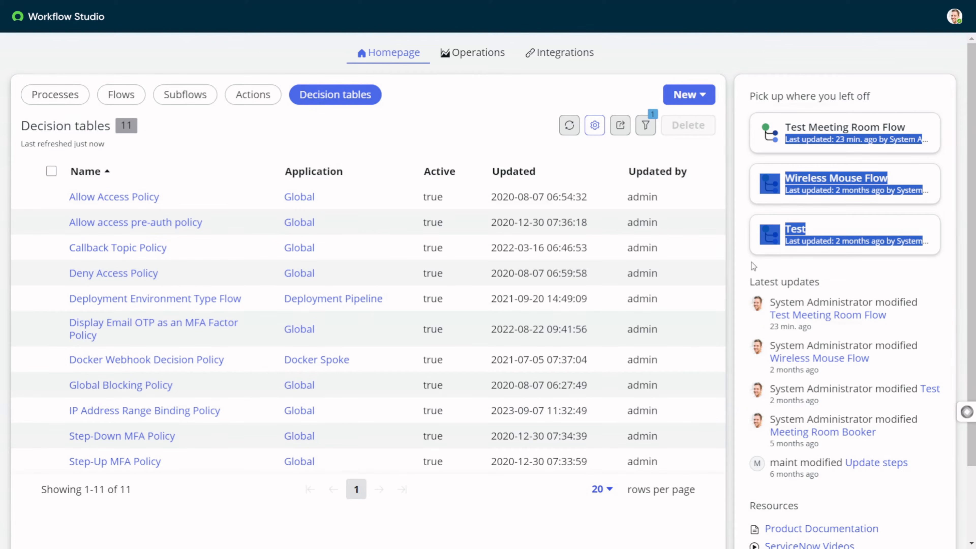
click(862, 82)
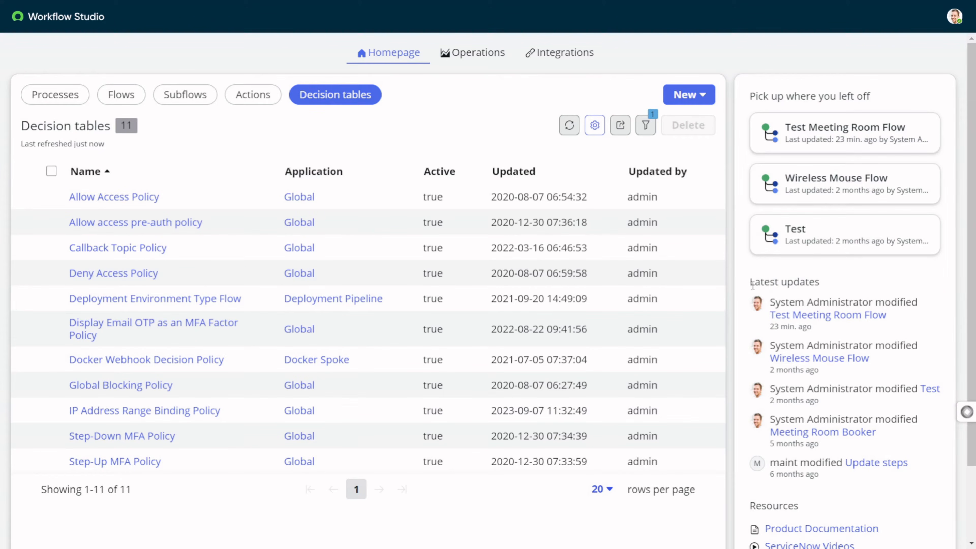
triple_click(853, 283)
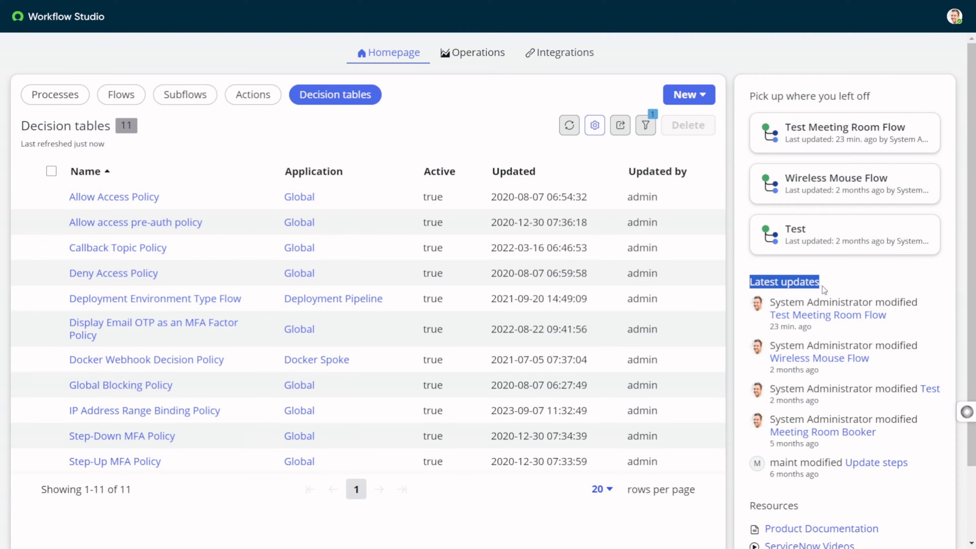
click(837, 282)
triple_click(834, 276)
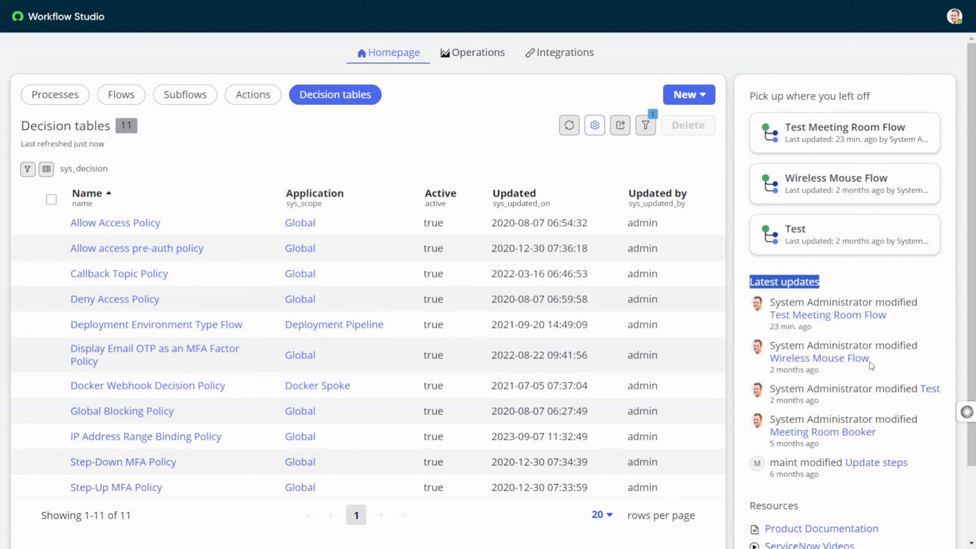
Examine the homepage's Resources links and the types of workflow content that can be newly created.
scroll(812, 444, down, 3)
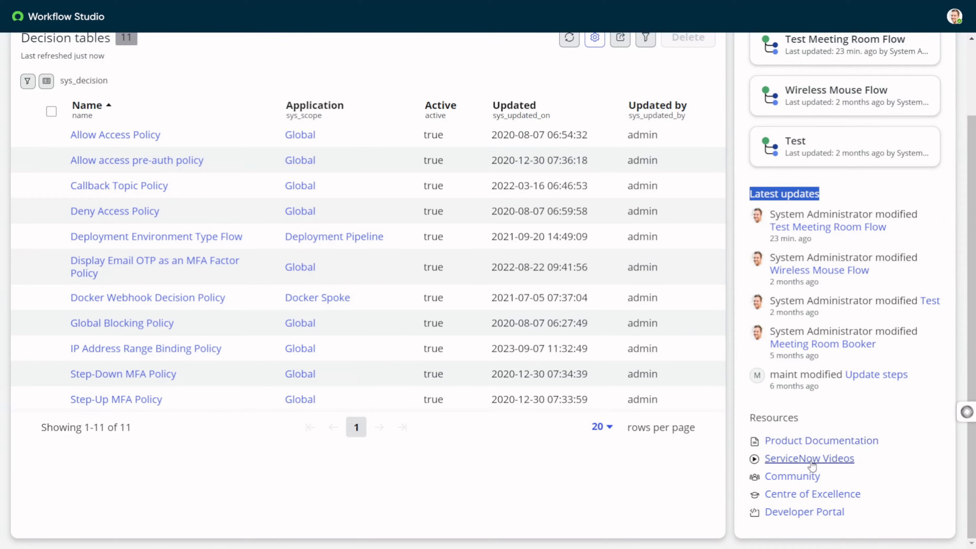
scroll(788, 438, up, 3)
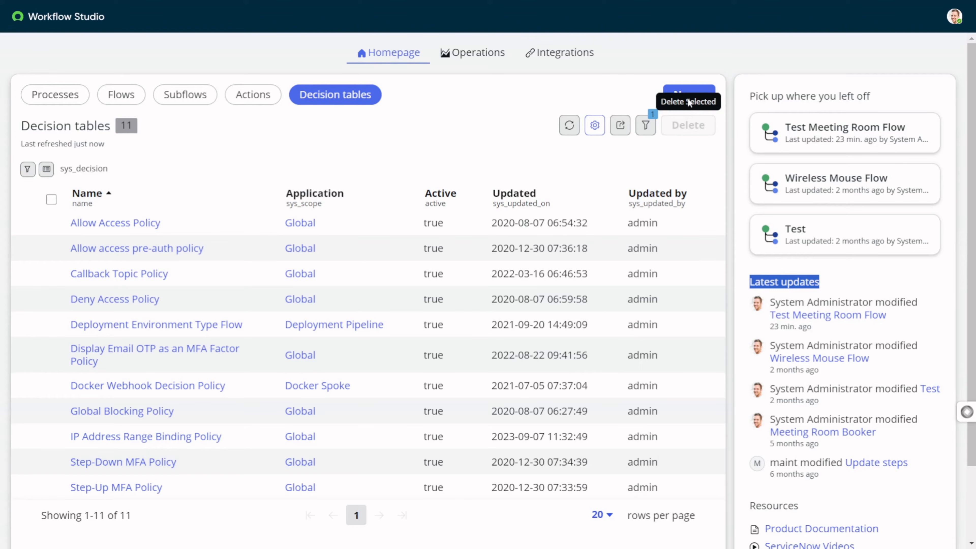
click(622, 79)
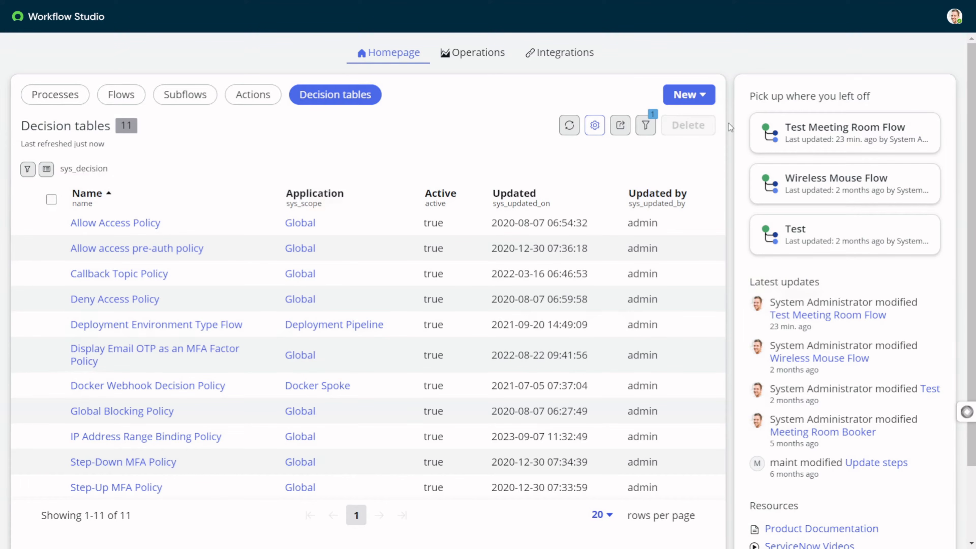
click(675, 95)
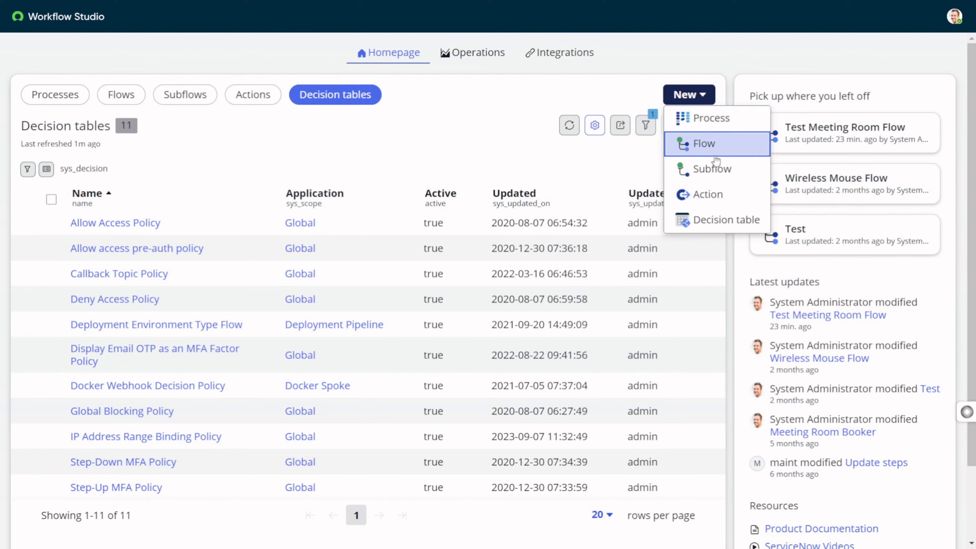
click(593, 79)
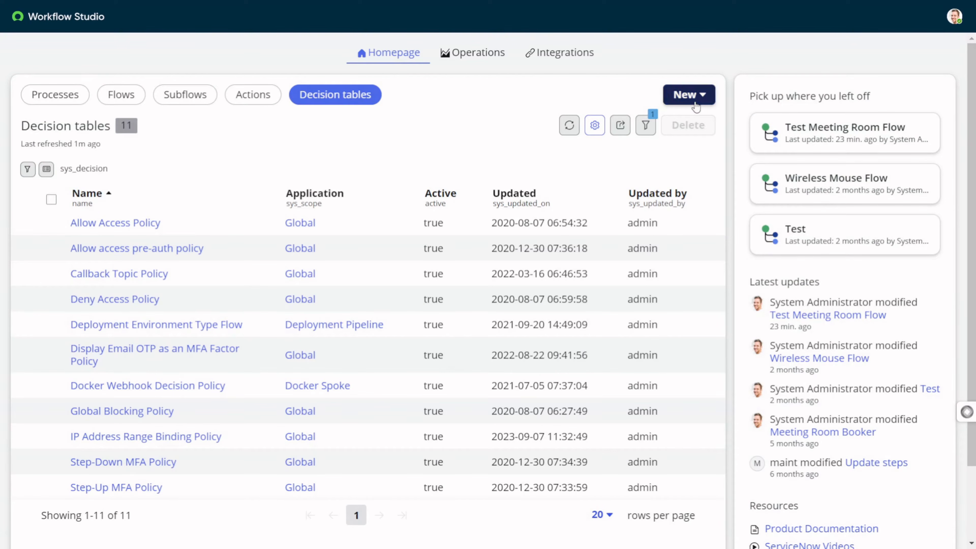
Start a new flow and name it "Create Meeting Room".
click(687, 94)
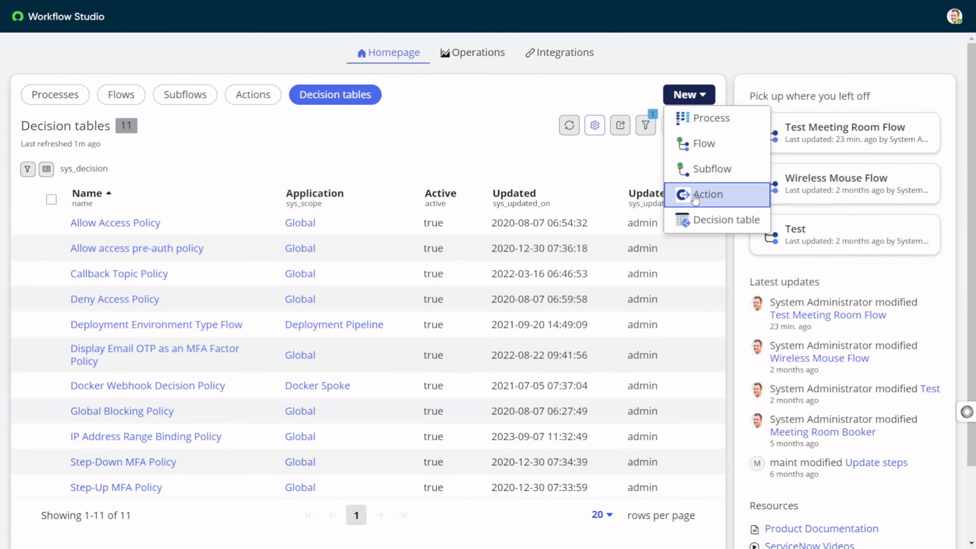
click(703, 148)
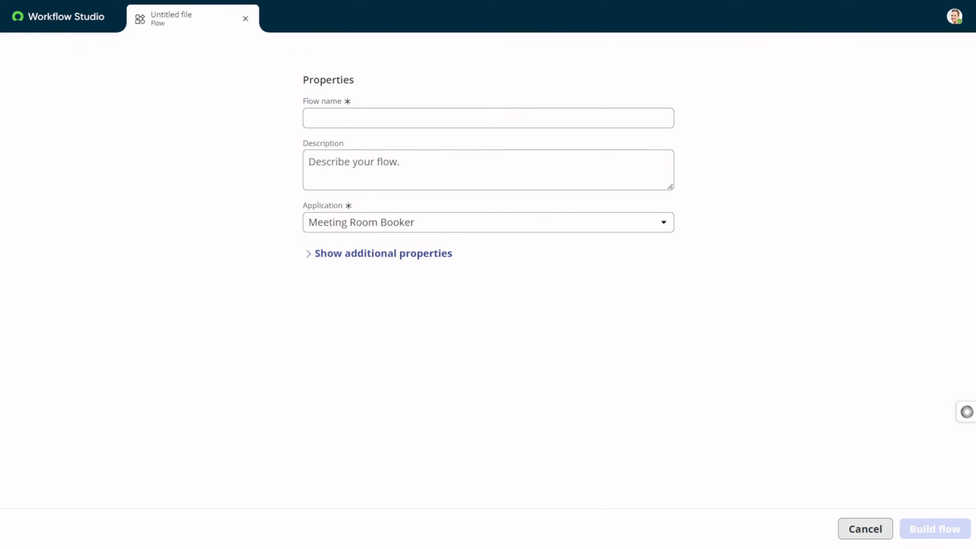
click(388, 127)
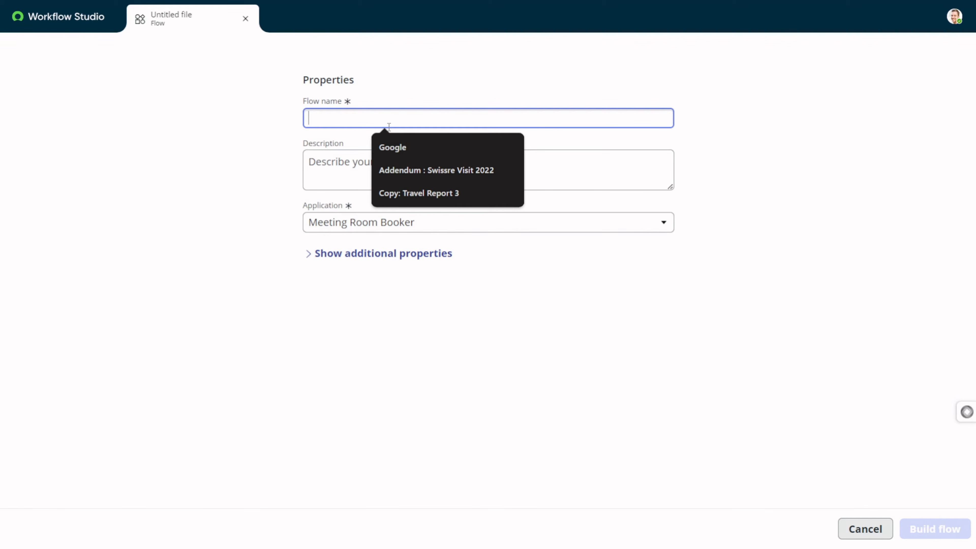
text(Cloud)
key(BackSpace)
key(BackSpace)
key(BackSpace)
key(BackSpace)
text(R)
key(BackSpace)
text(reate Meetin)
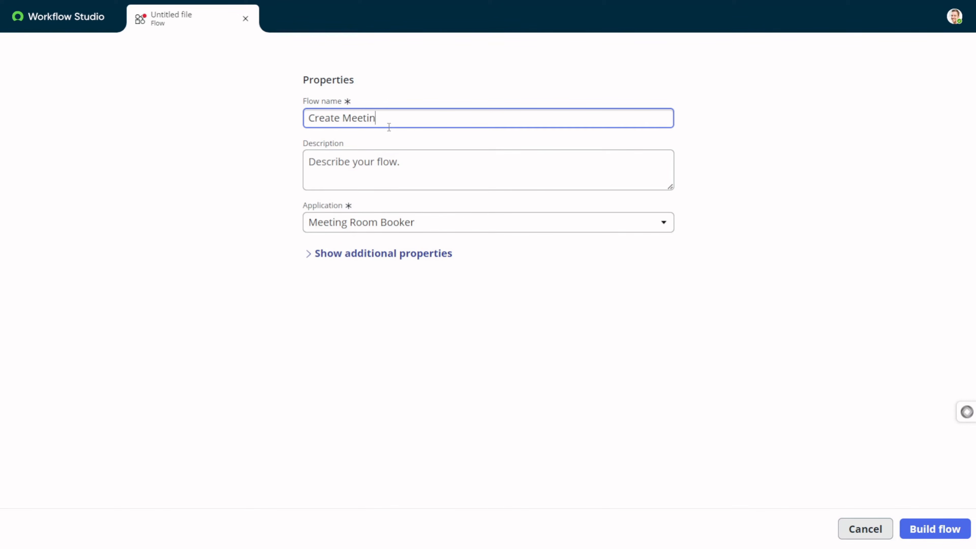
text(g Room)
Describe the flow as "This flow is used to create new meeting rooms" and build it in the Meeting Room Booker application.
click(348, 170)
text(This i sthe)
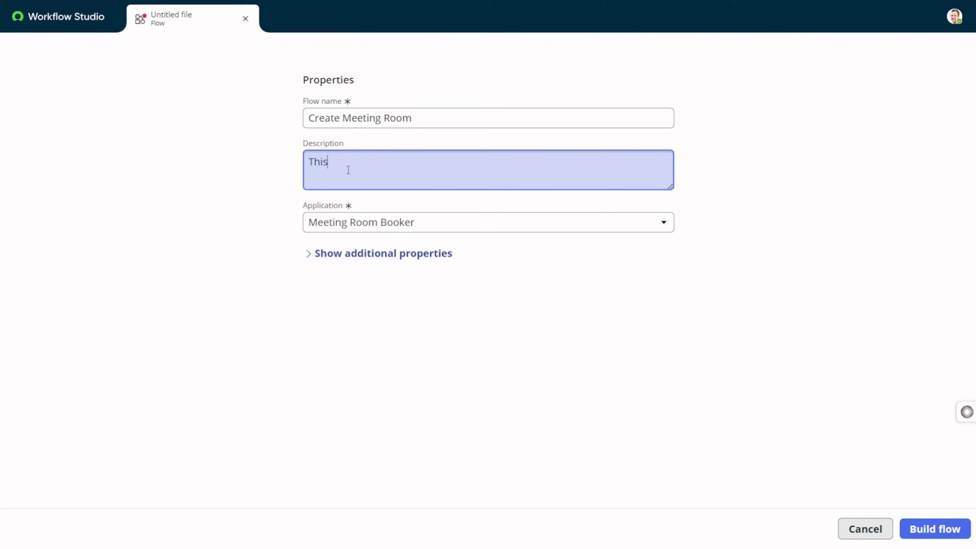
key(BackSpace)
key(BackSpace)
key(BackSpace)
key(BackSpace)
key(BackSpace)
key(BackSpace)
key(BackSpace)
text(flow is useed r=t)
key(BackSpace)
key(BackSpace)
key(BackSpace)
key(BackSpace)
key(BackSpace)
key(BackSpace)
text(d to created)
key(BackSpace)
text(new meeting rooms)
click(593, 387)
click(947, 529)
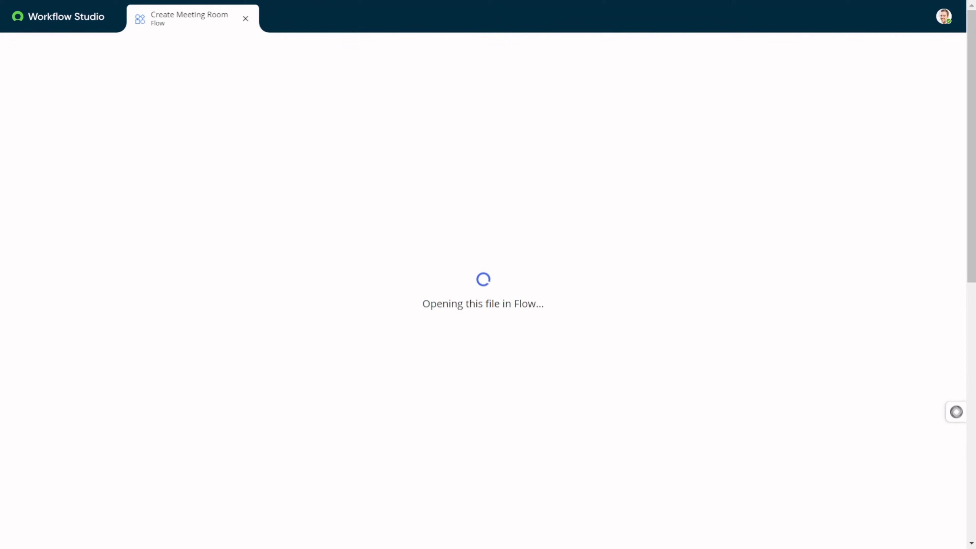
Try to reopen the Create Meeting Room flow by going back to the Workflow Studio homepage and its recent items.
scroll(161, 220, down, 5)
scroll(181, 301, up, 5)
click(45, 22)
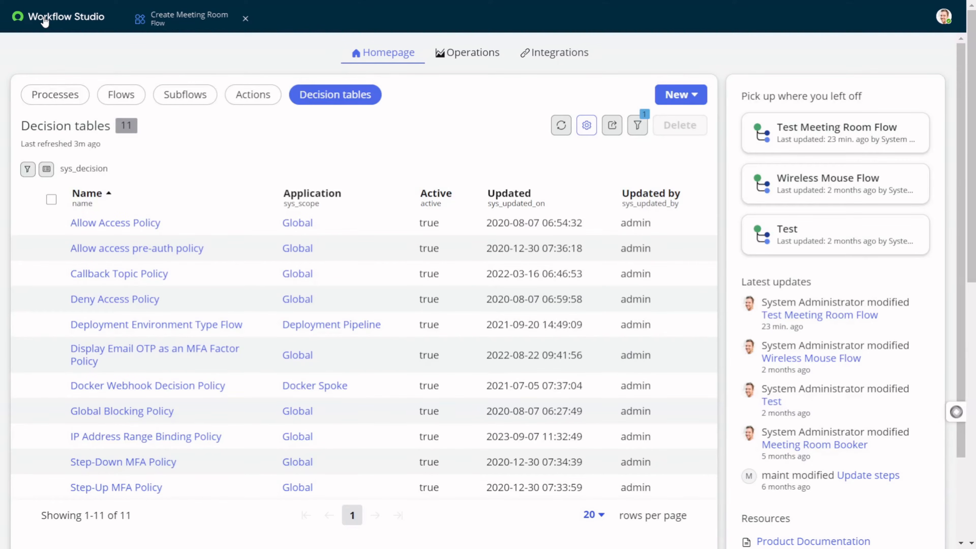
click(182, 26)
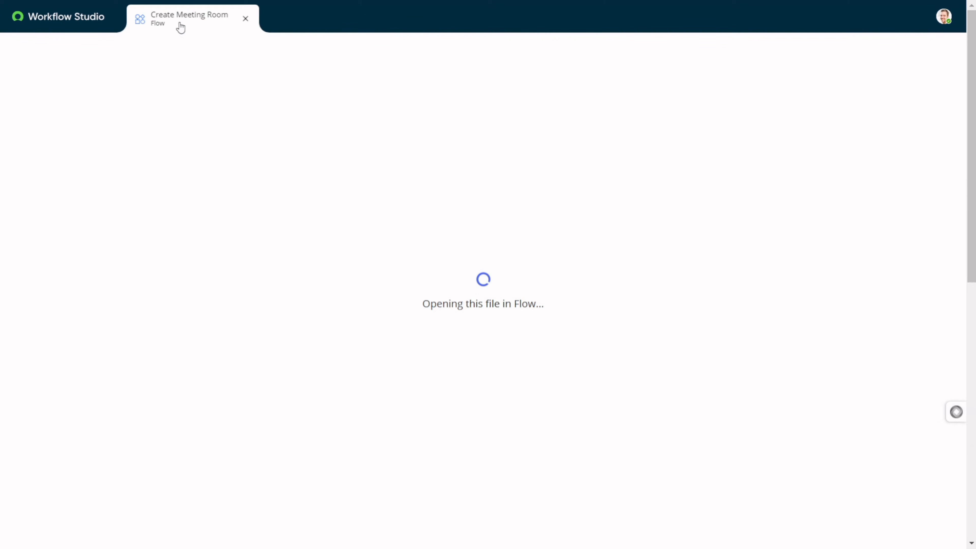
click(43, 22)
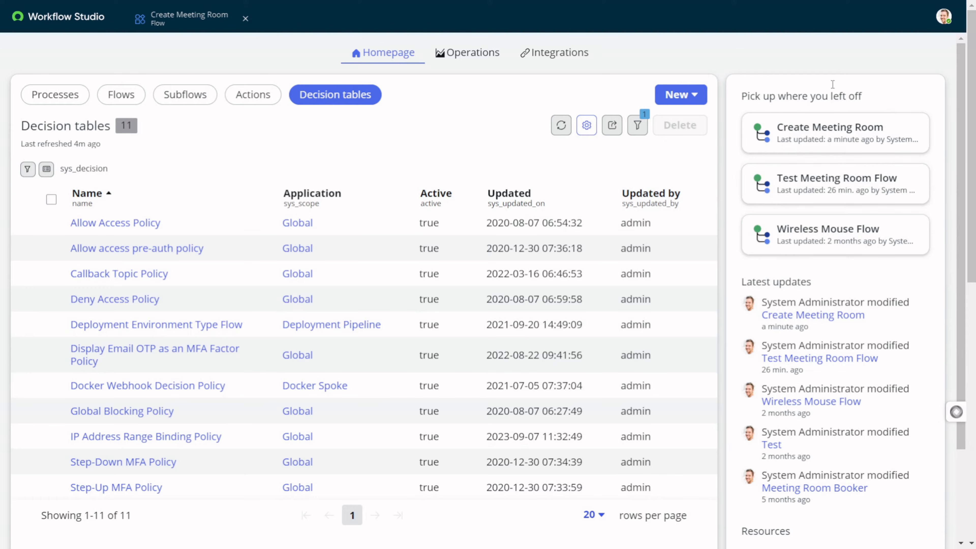
click(805, 145)
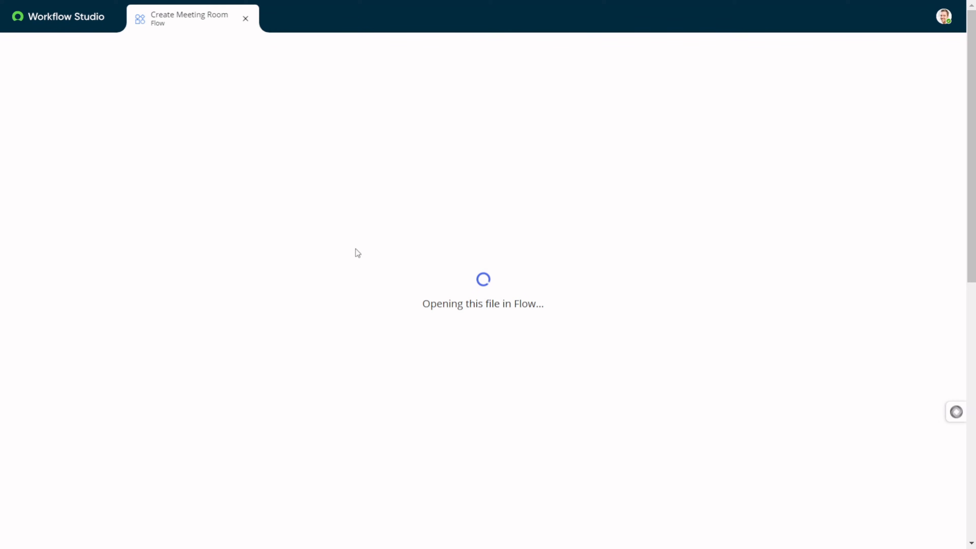
Close the Create Meeting Room flow and open it again from Pick up where you left off.
drag(511, 304, 575, 316)
click(493, 295)
click(245, 19)
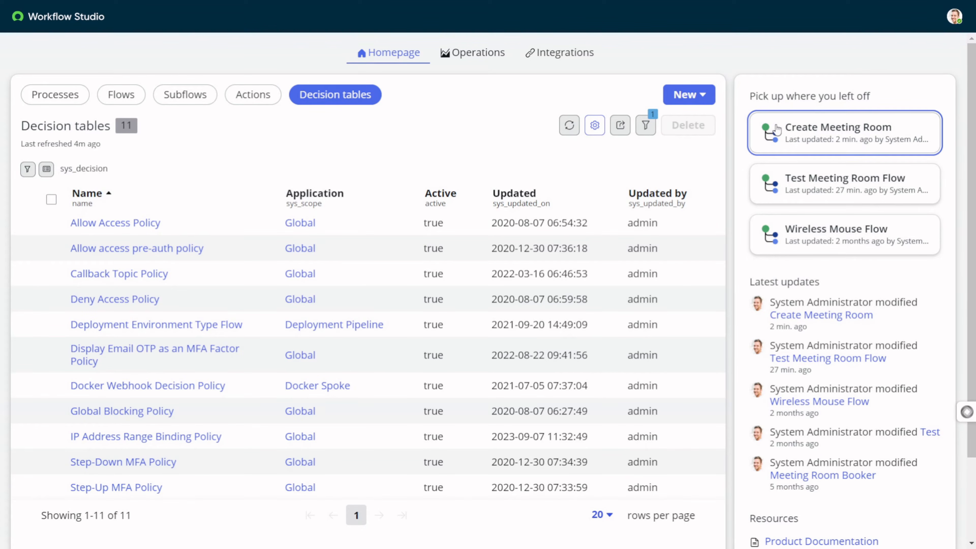
click(810, 135)
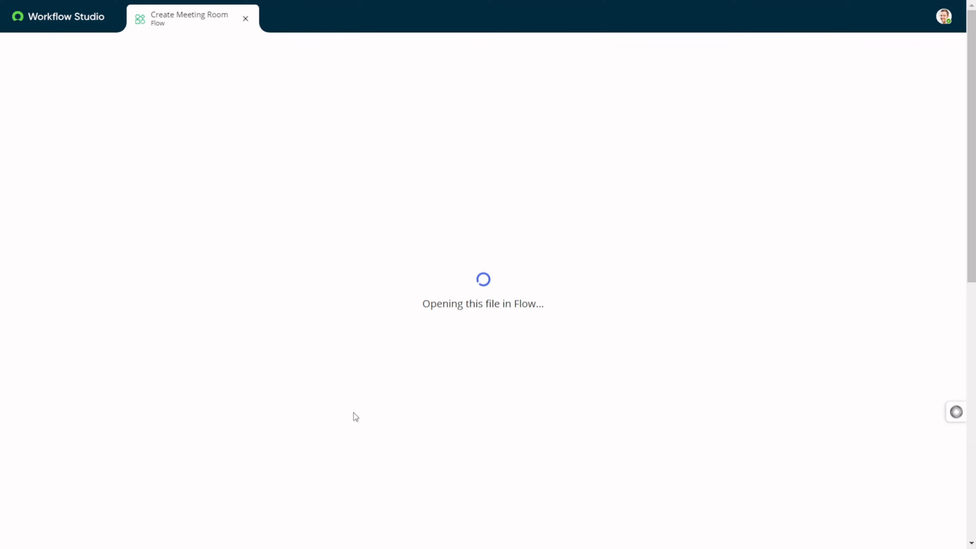
scroll(343, 332, down, 5)
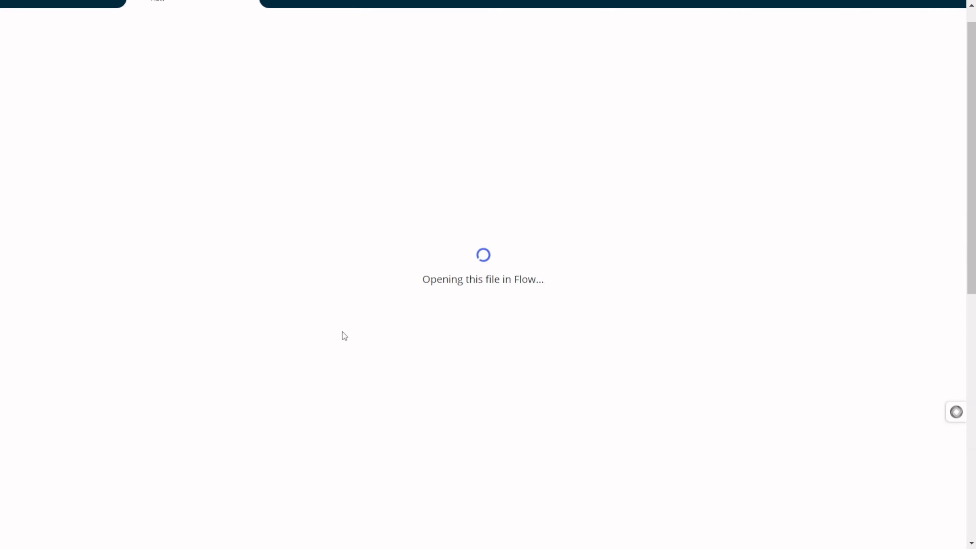
scroll(343, 332, up, 5)
key(F11)
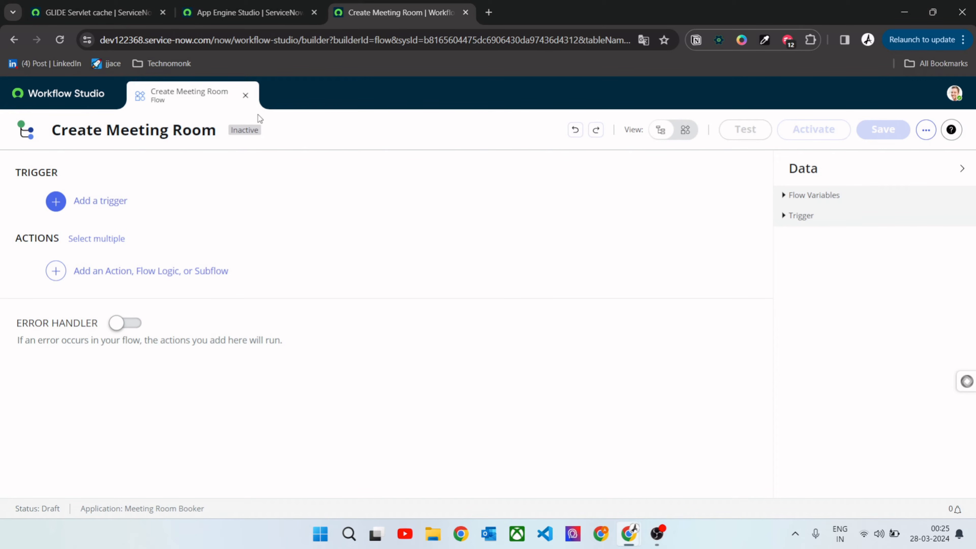
key(F11)
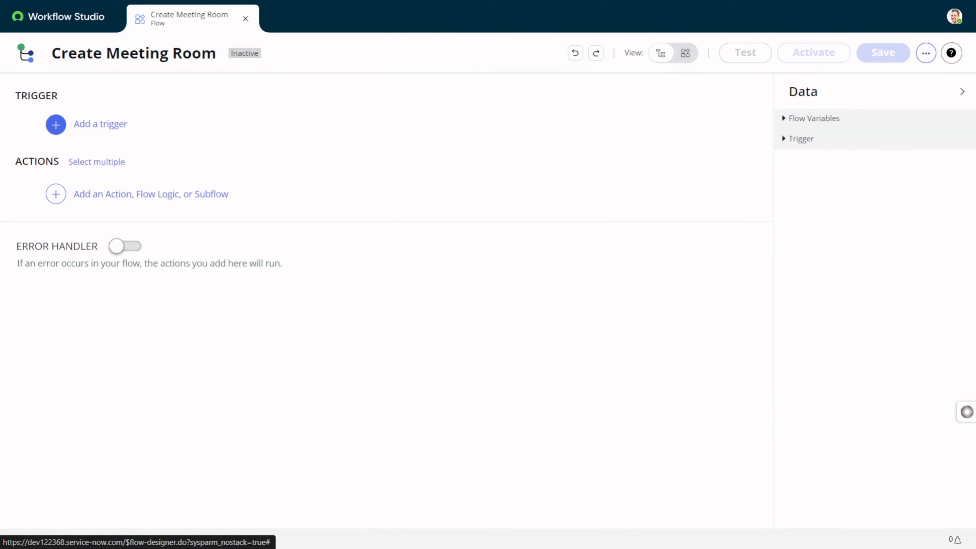
Add a Service Catalog trigger to the Create Meeting Room flow.
click(114, 124)
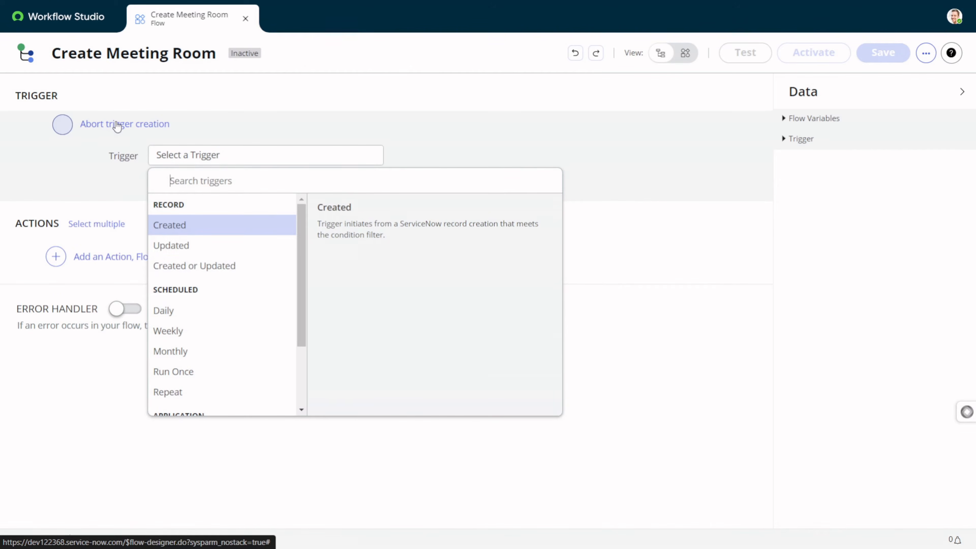
scroll(225, 250, down, 3)
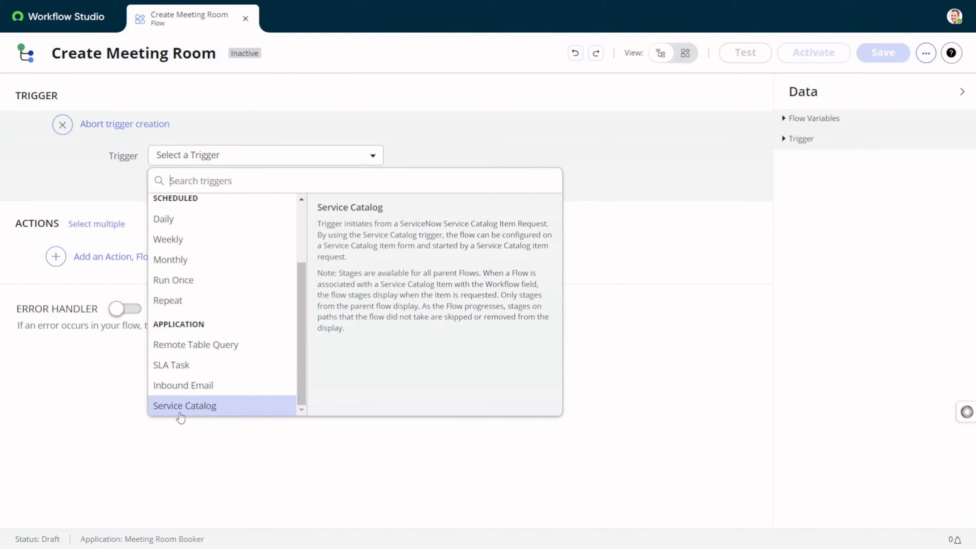
click(180, 405)
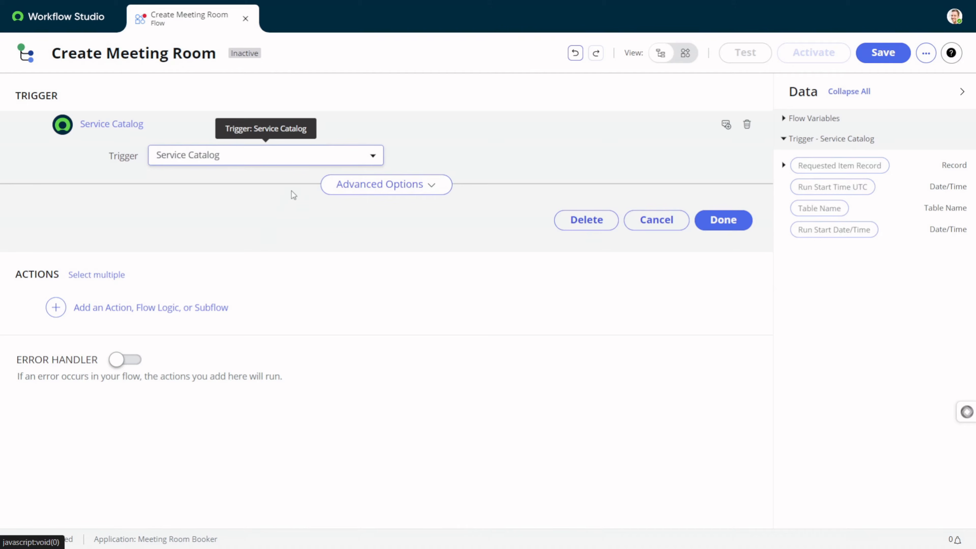
click(723, 220)
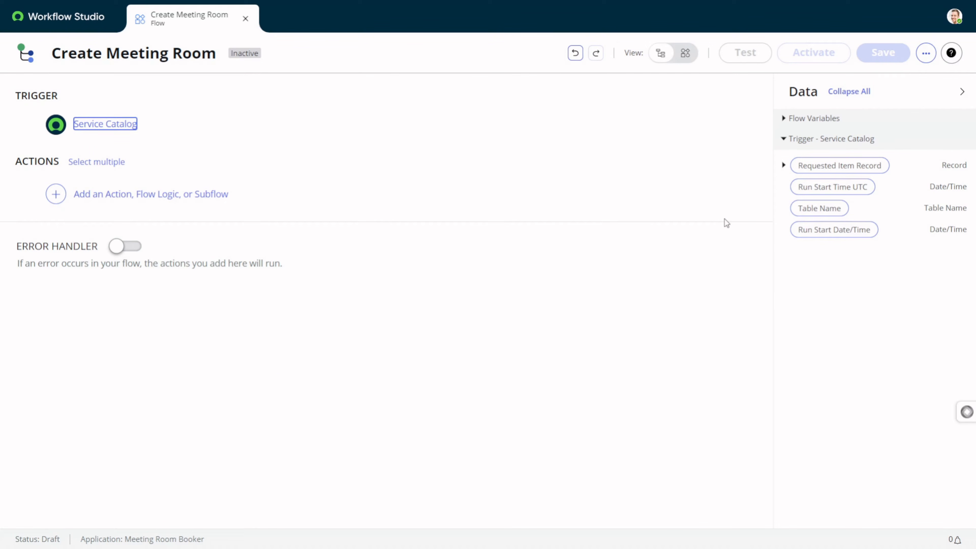
Add a Get Catalog Variables action as the flow's first action, searching the actions for "variab".
click(109, 196)
click(109, 196)
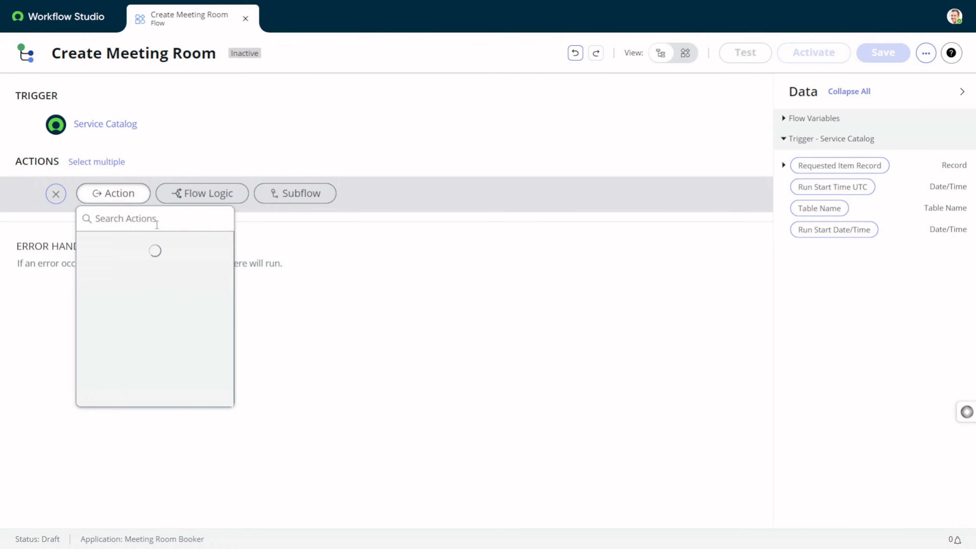
text(variab)
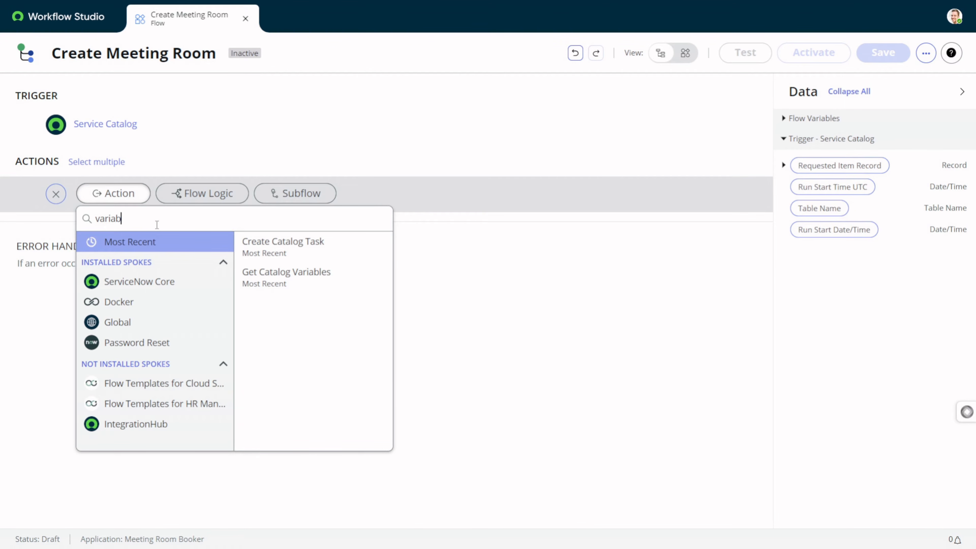
click(267, 278)
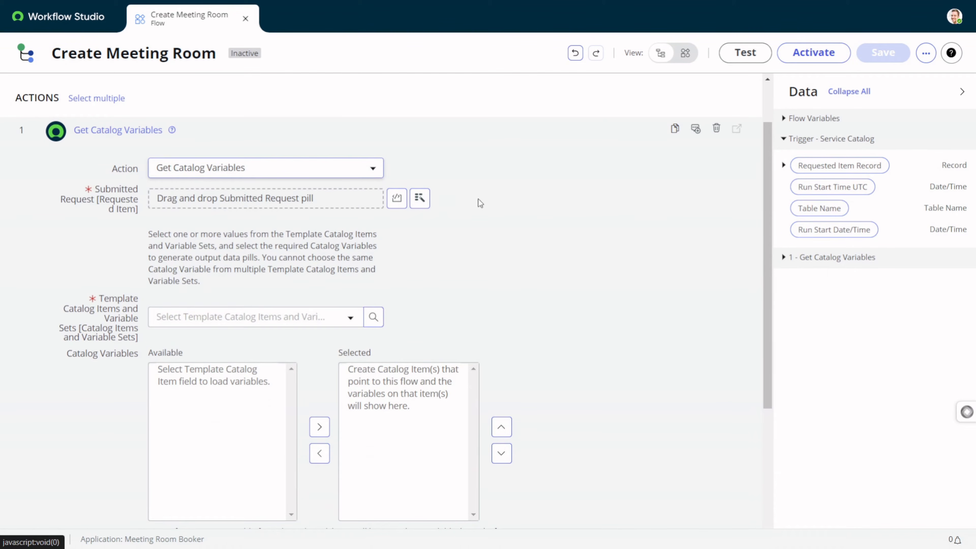
Set the action's Submitted Request to the trigger's Requested Item Record and its template catalog item to Add Meeting Room.
drag(855, 168, 184, 264)
scroll(347, 283, down, 3)
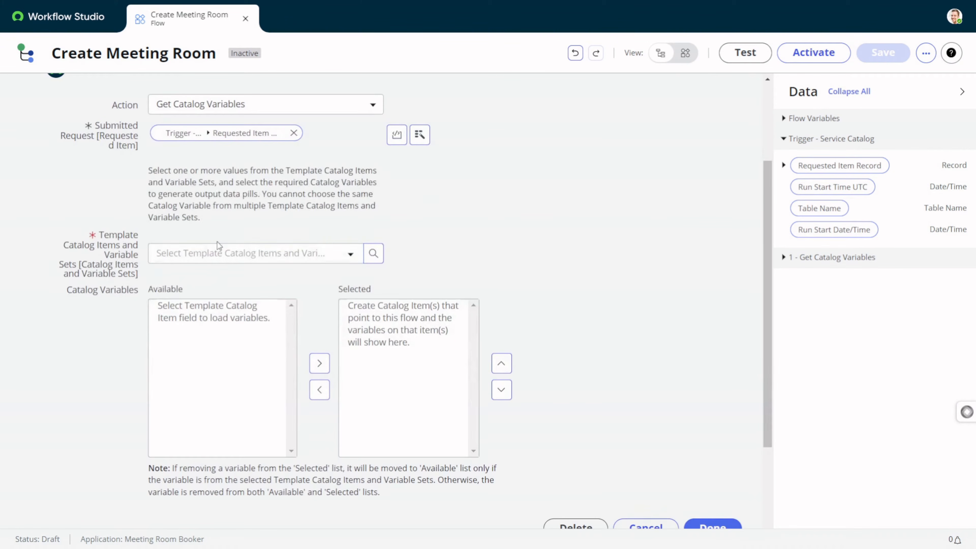
click(199, 262)
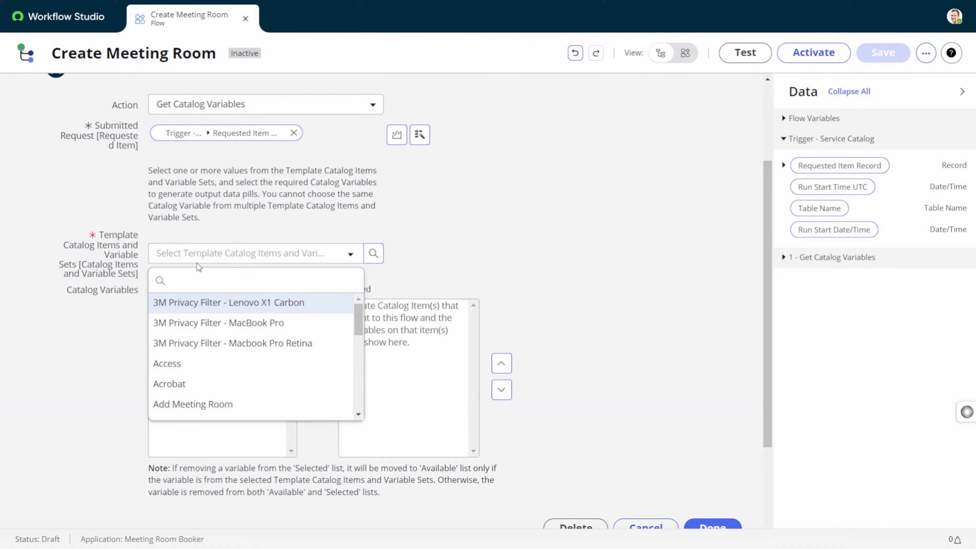
text(add m)
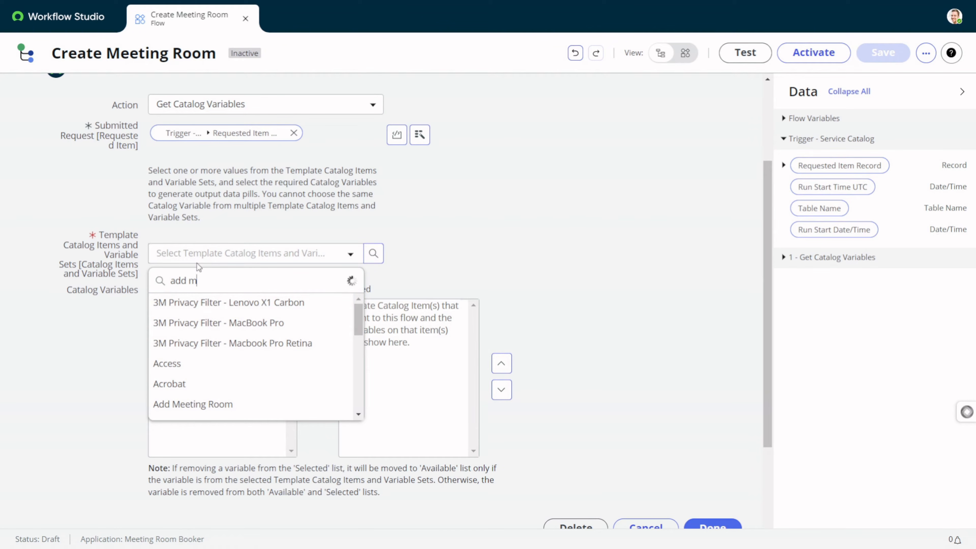
click(196, 303)
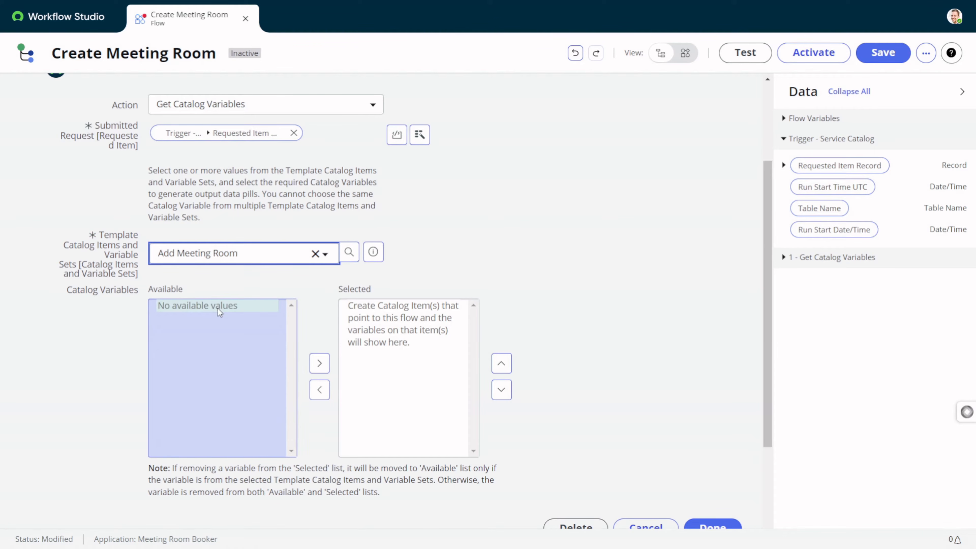
Move all available catalog variables, from name_of_the_room through number, into the action's selected variables.
click(230, 319)
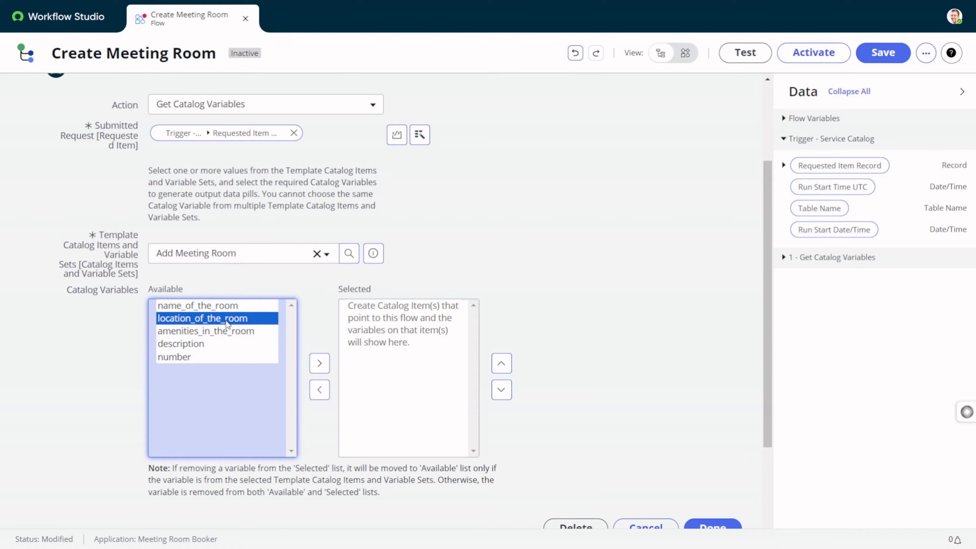
key(ctrl+a)
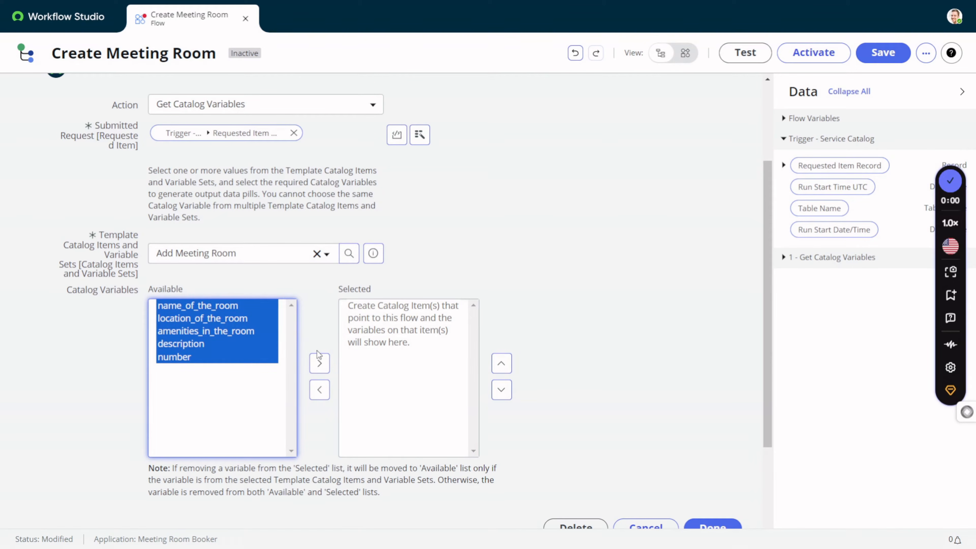
click(319, 363)
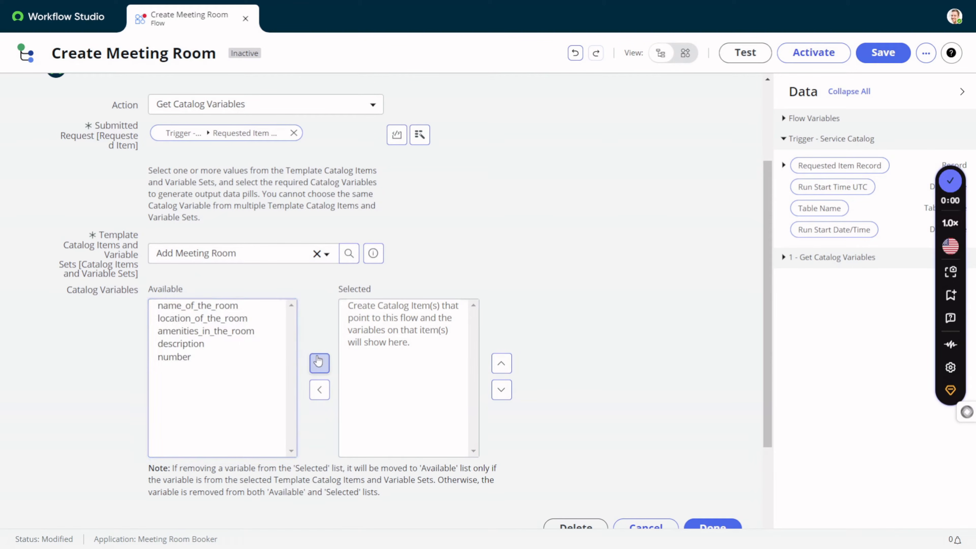
click(953, 182)
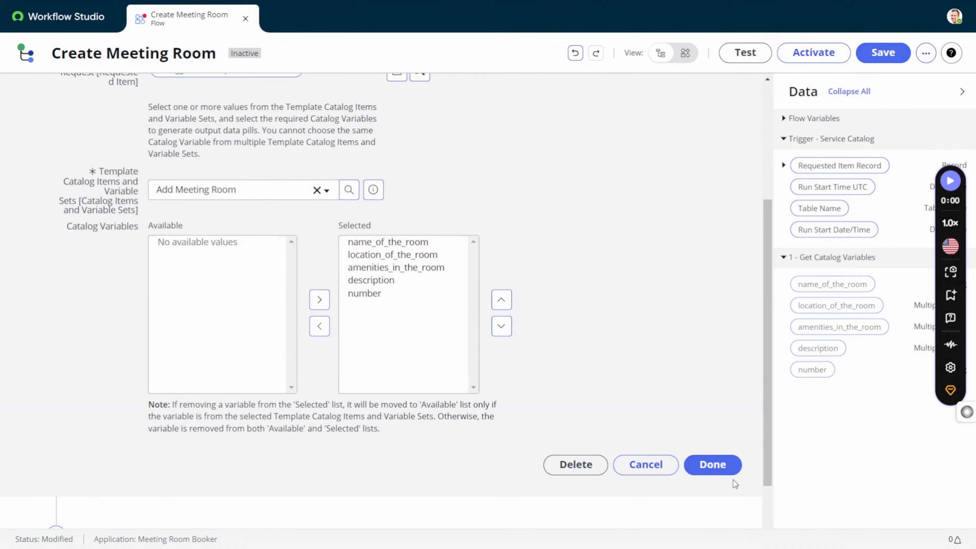
Finish the Get Catalog Variables action and turn off the Speechify extension for this site.
click(712, 464)
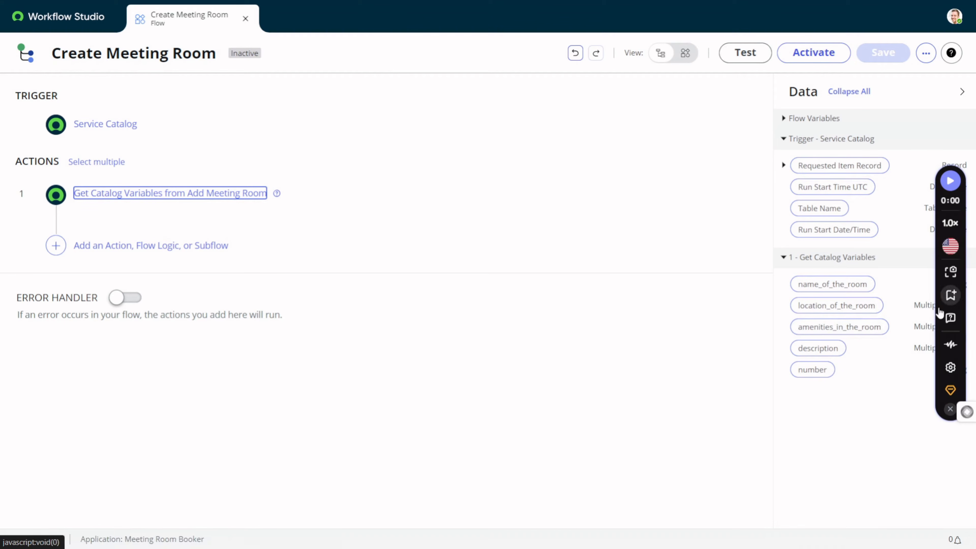
click(950, 409)
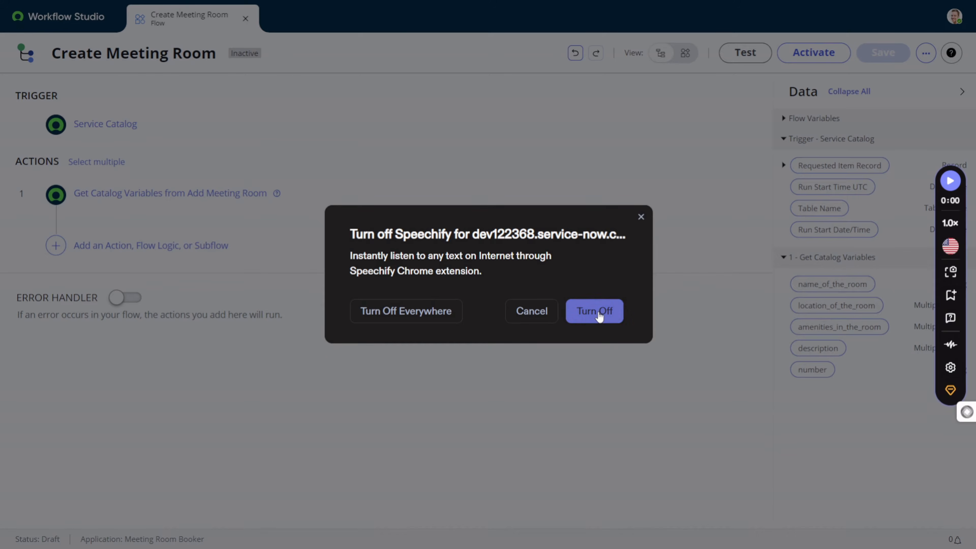
click(599, 311)
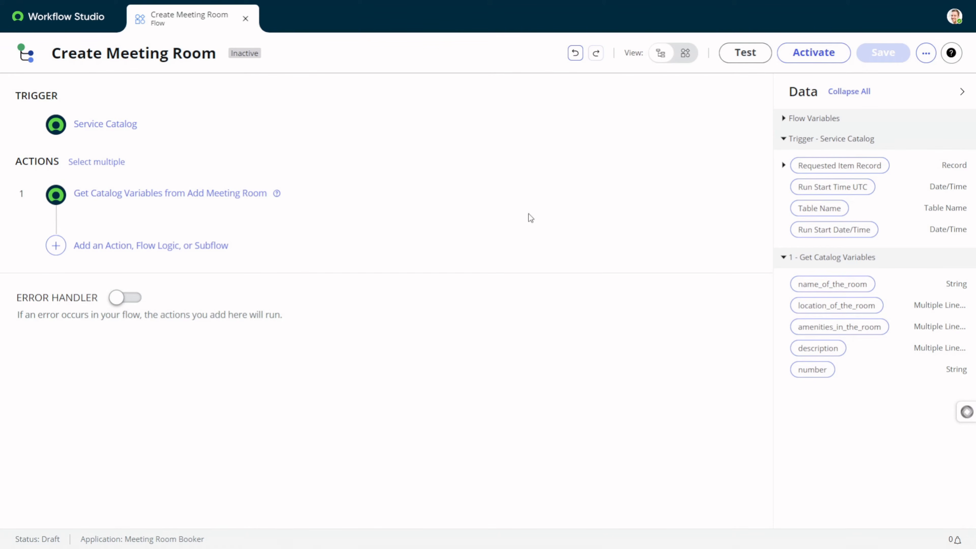
Close the Create Meeting Room flow, reopen it from the recently worked-on items and switch it to editing.
click(80, 21)
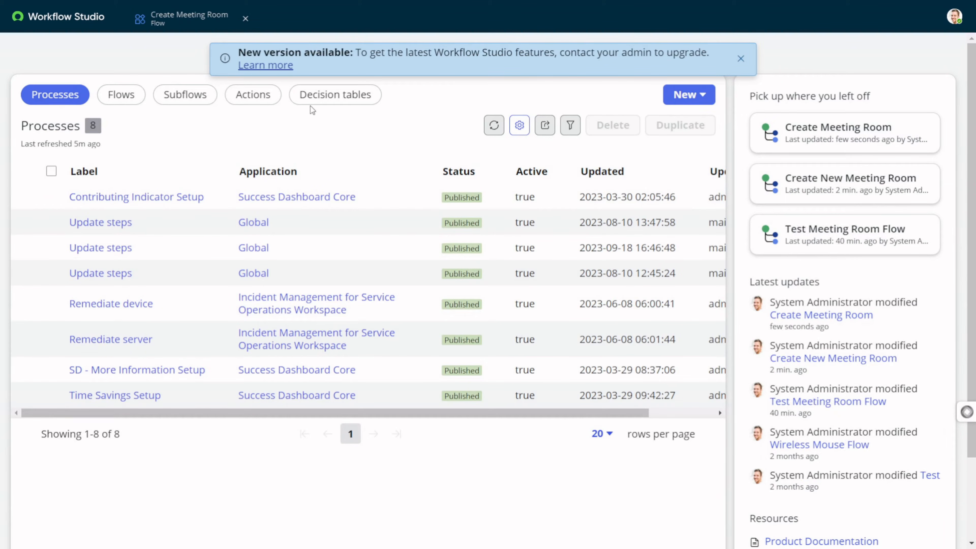
click(245, 18)
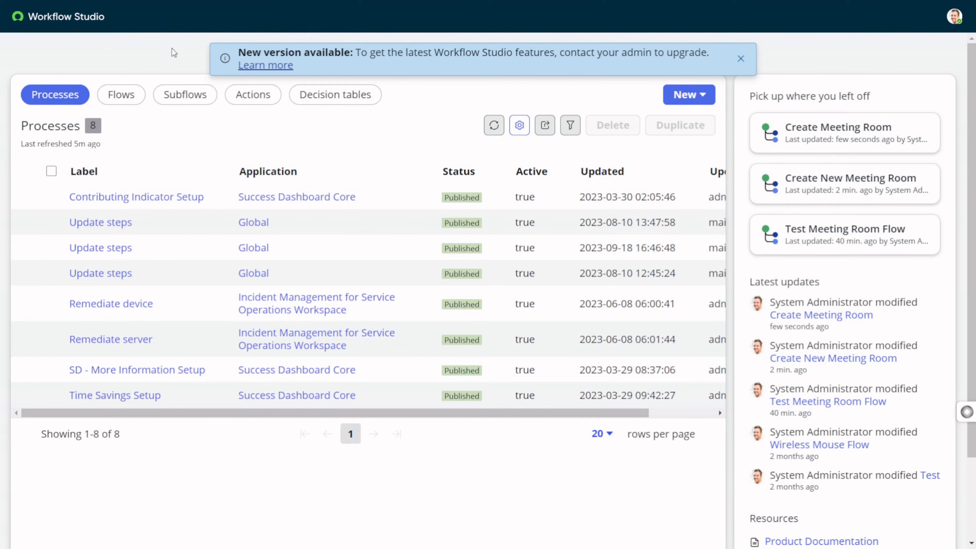
click(819, 124)
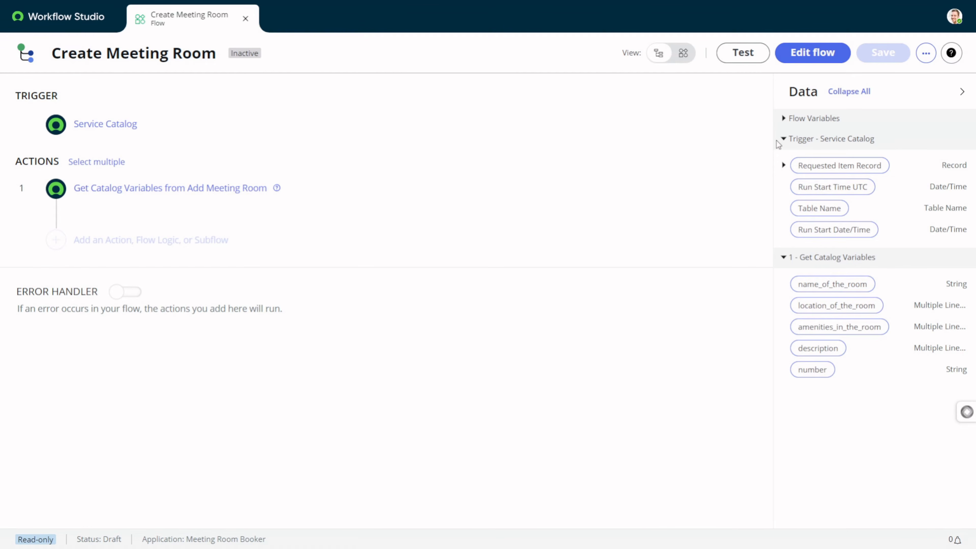
click(820, 61)
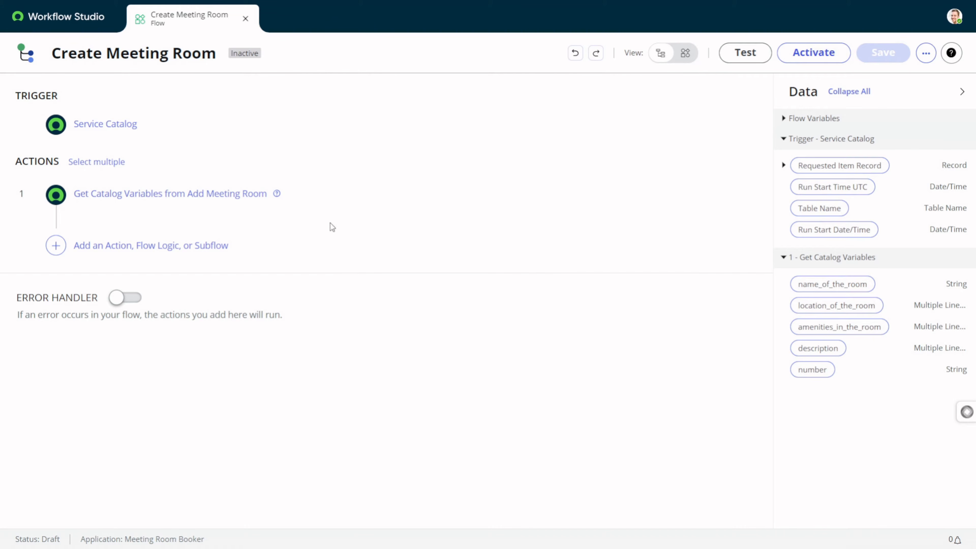
click(165, 245)
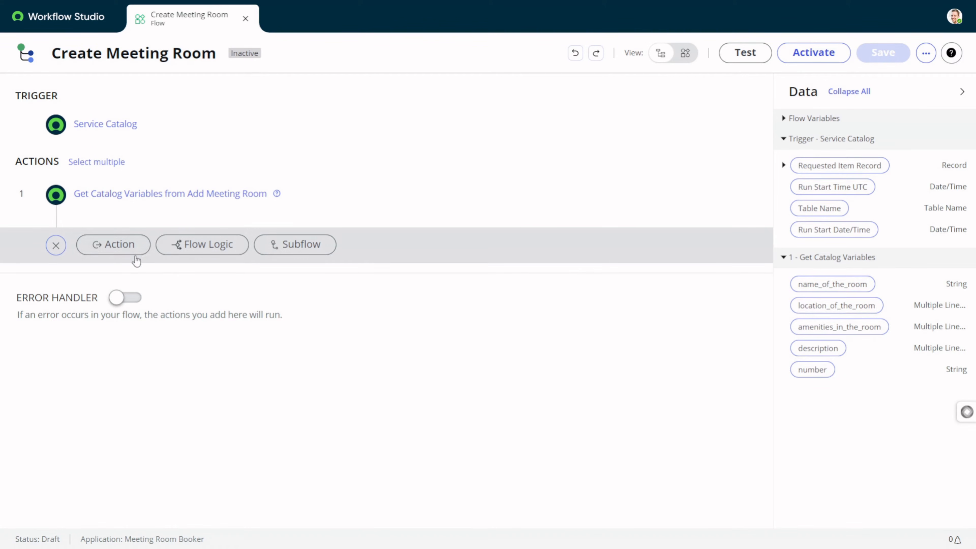
click(144, 245)
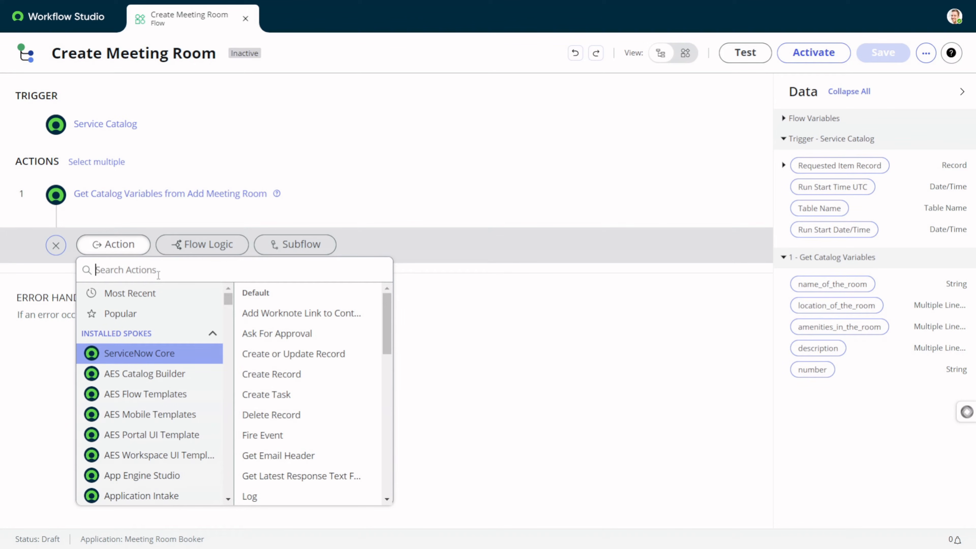
click(268, 401)
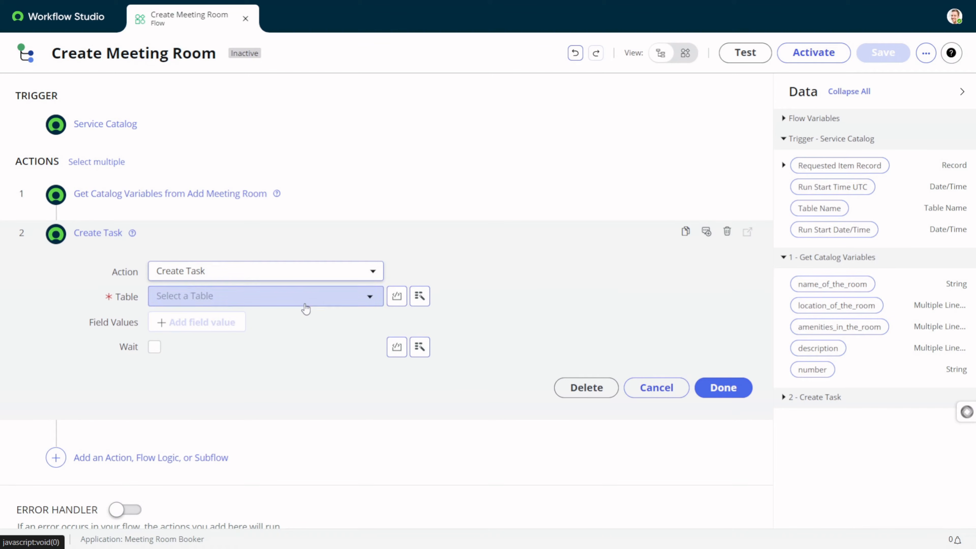
drag(842, 165, 277, 298)
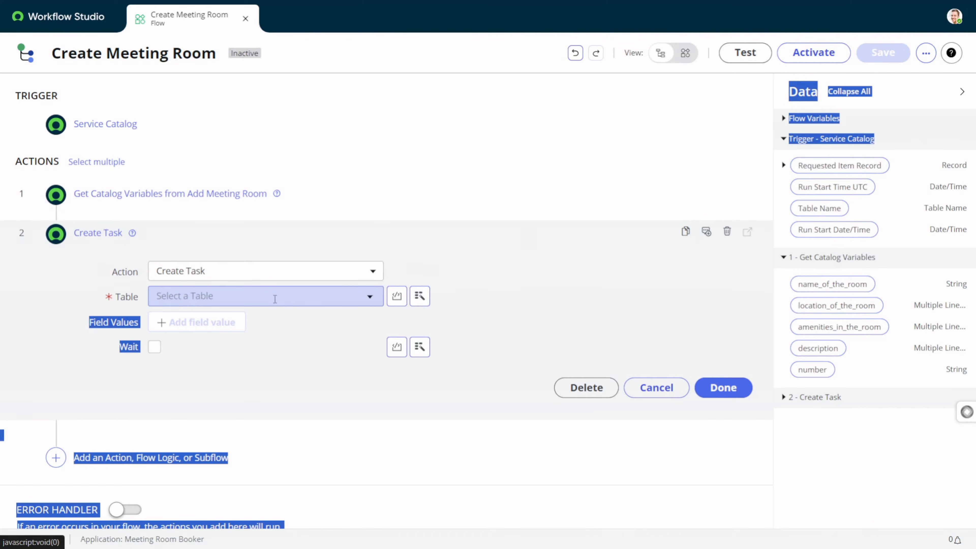
drag(839, 166, 246, 295)
click(602, 247)
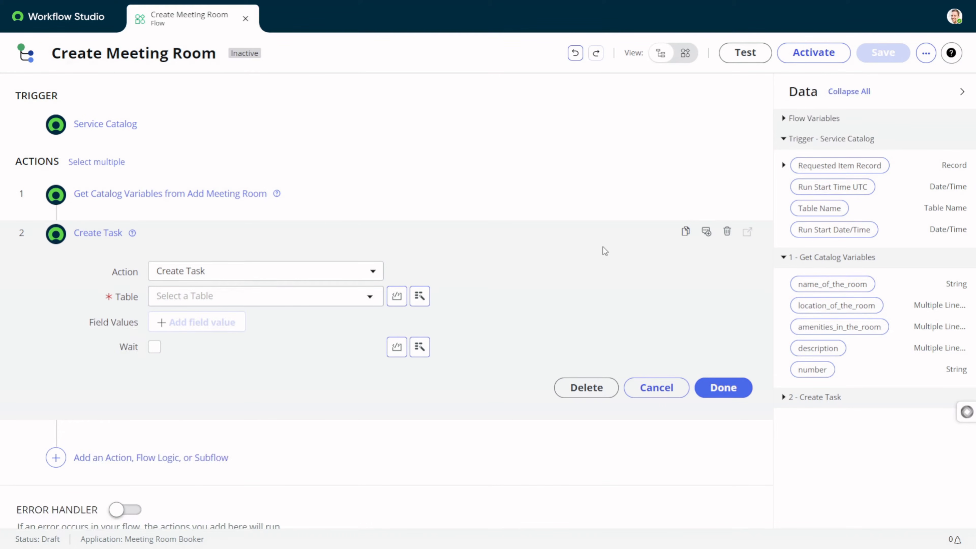
click(287, 302)
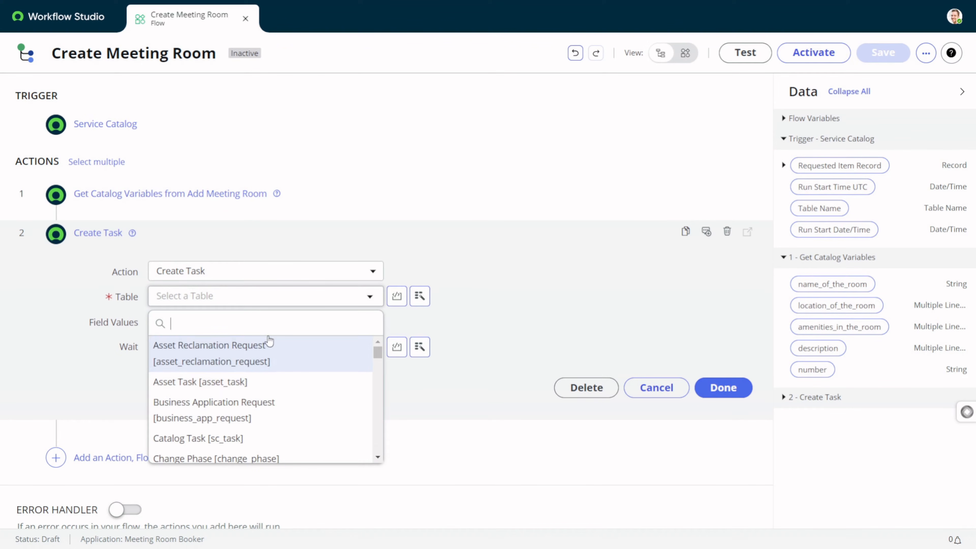
click(491, 239)
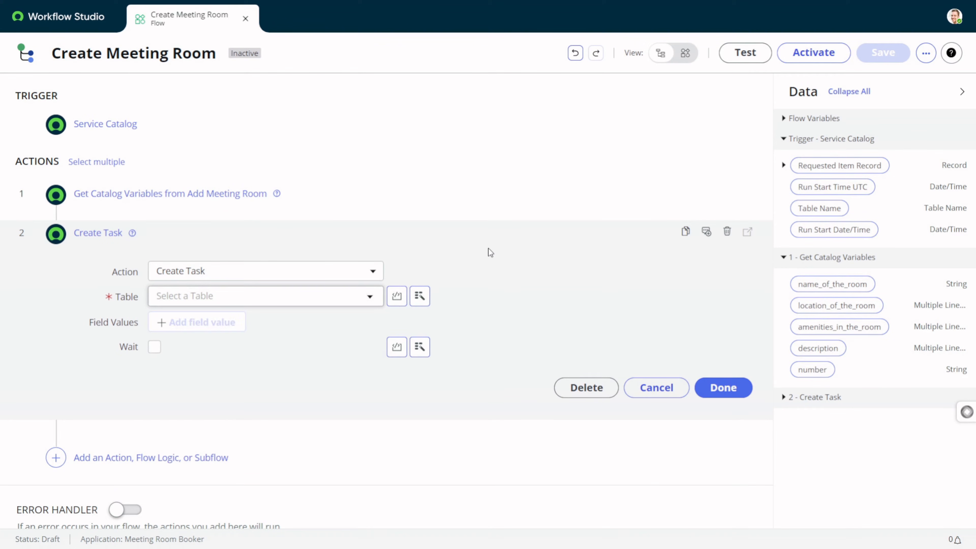
click(420, 296)
click(413, 350)
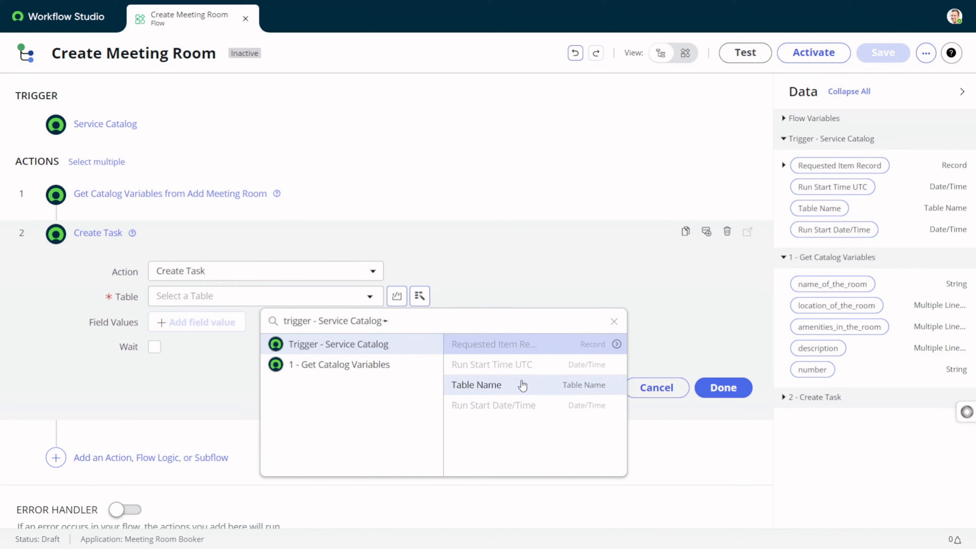
click(611, 344)
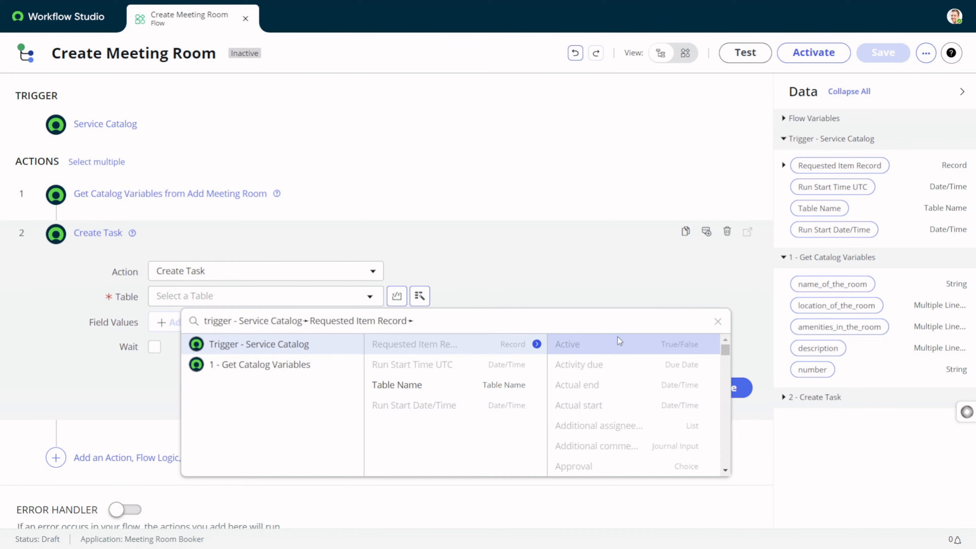
click(595, 287)
click(323, 295)
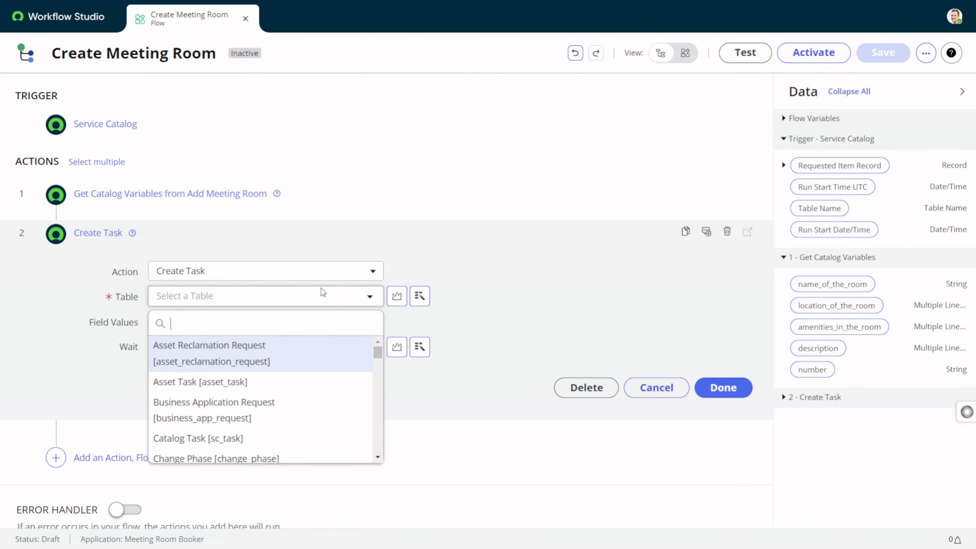
click(396, 215)
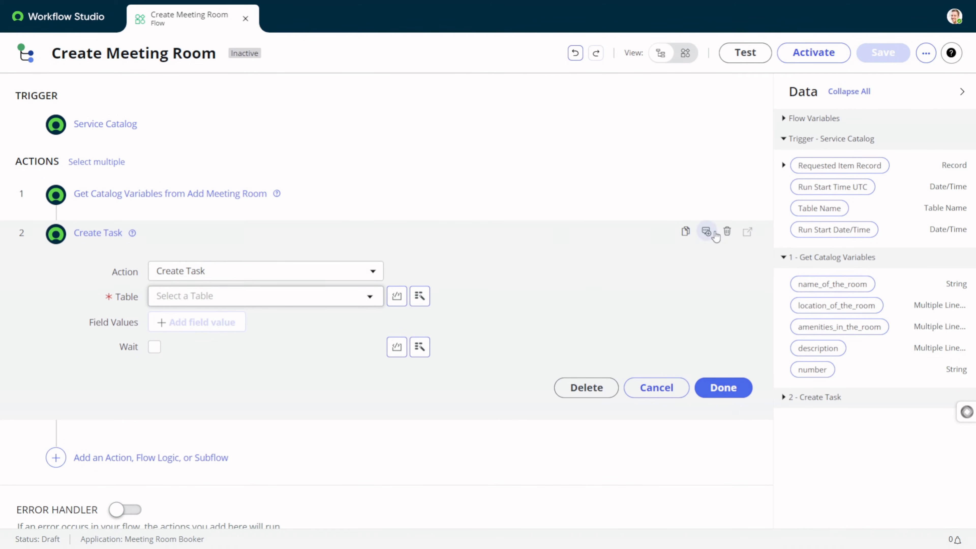
click(727, 231)
click(602, 223)
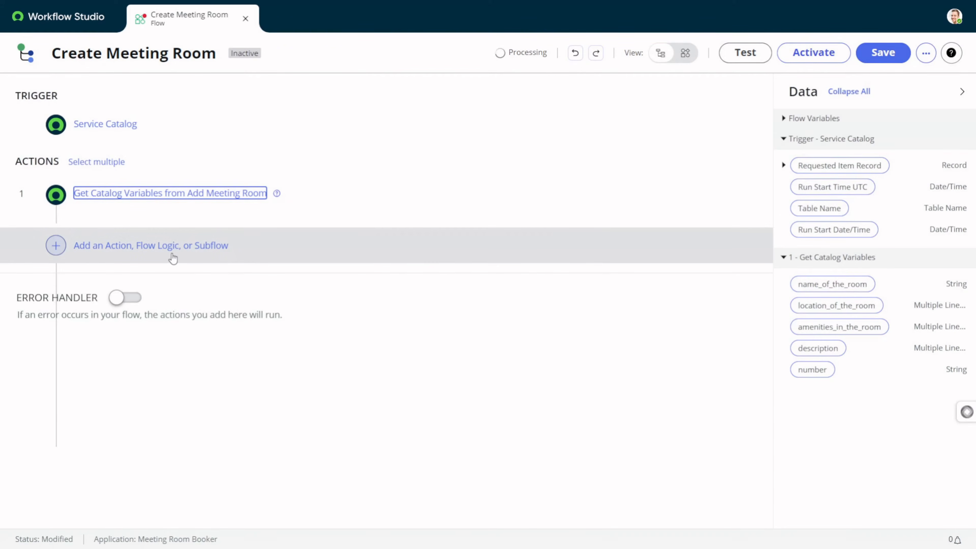
Add a Create Catalog Task action as the flow's second action, searching the actions for "catalo".
click(77, 246)
click(139, 252)
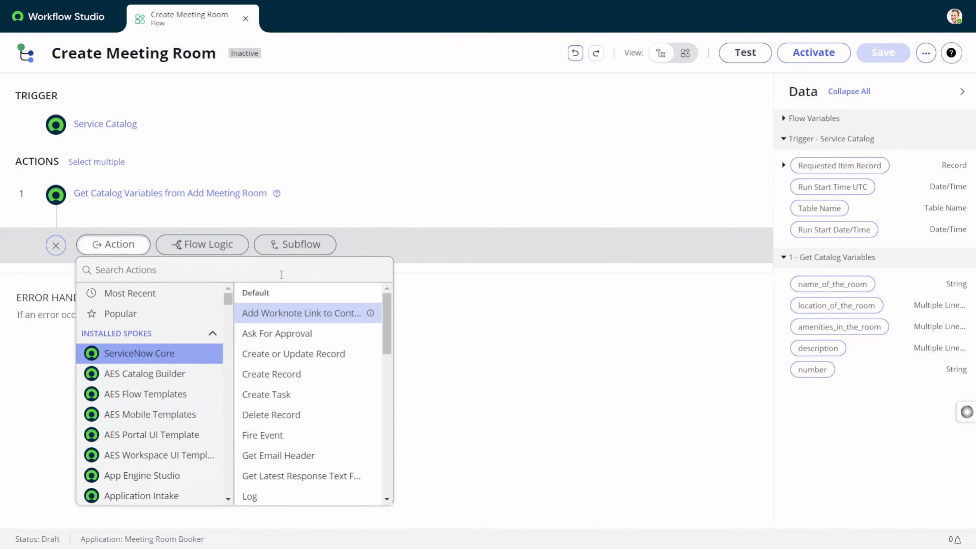
click(261, 267)
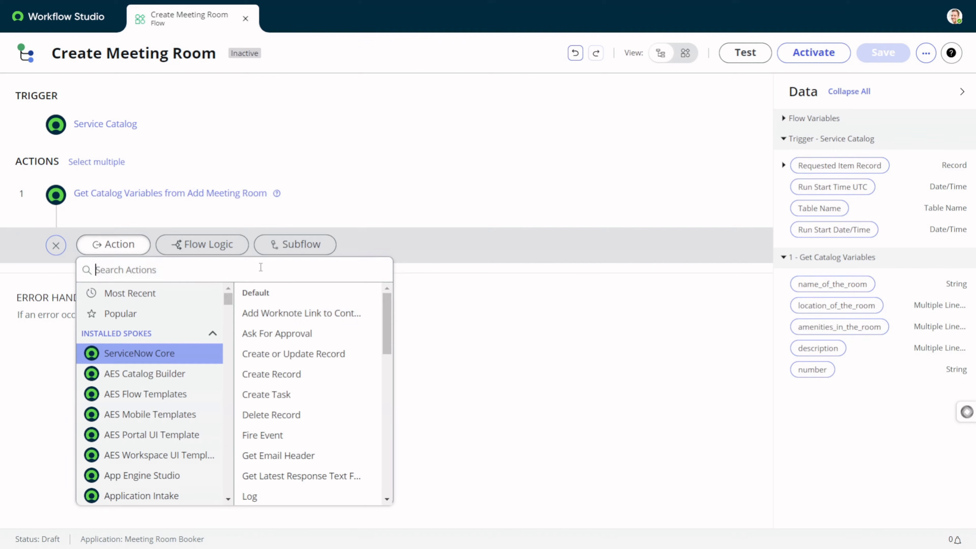
text(catalo)
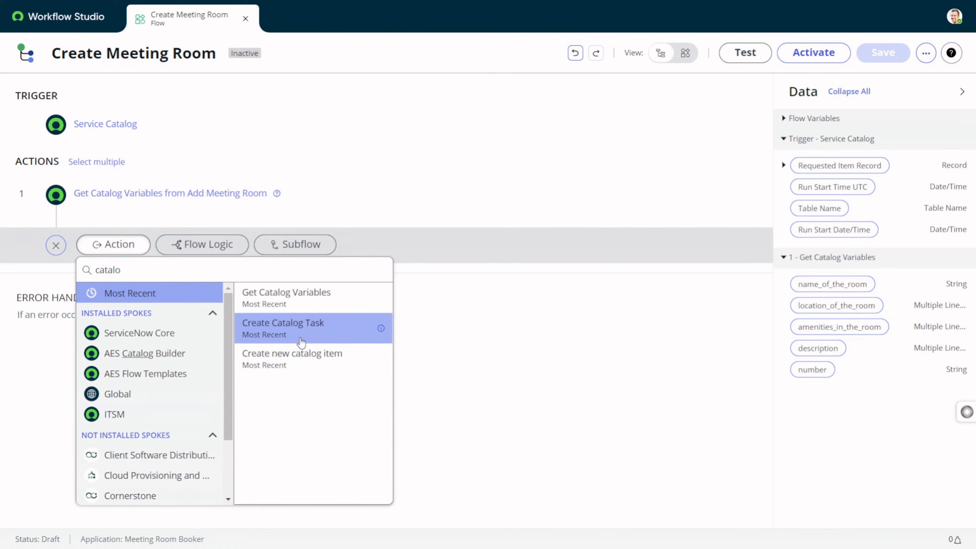
click(305, 332)
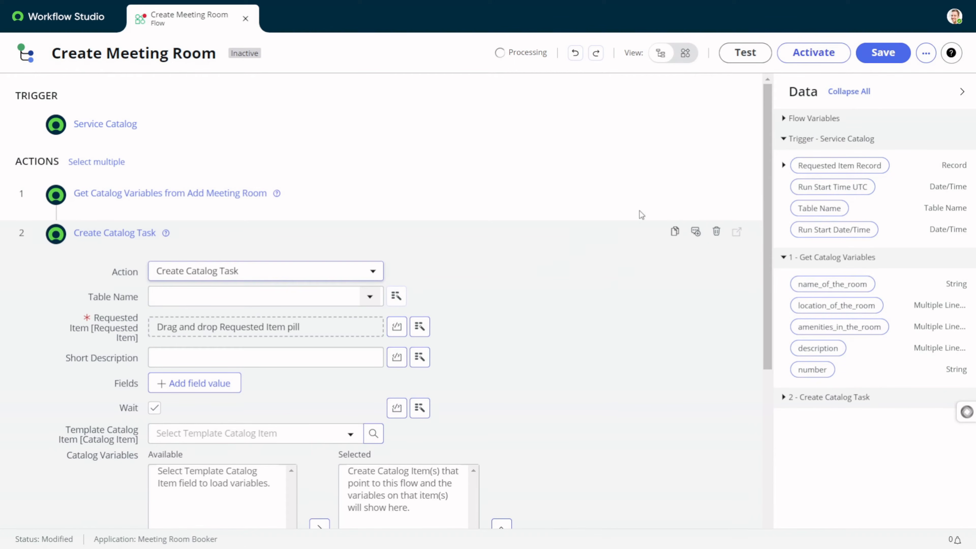
Set the catalog task's Requested Item to the trigger's Requested Item Record and its short description to "This is the meeting room review task".
drag(861, 166, 212, 326)
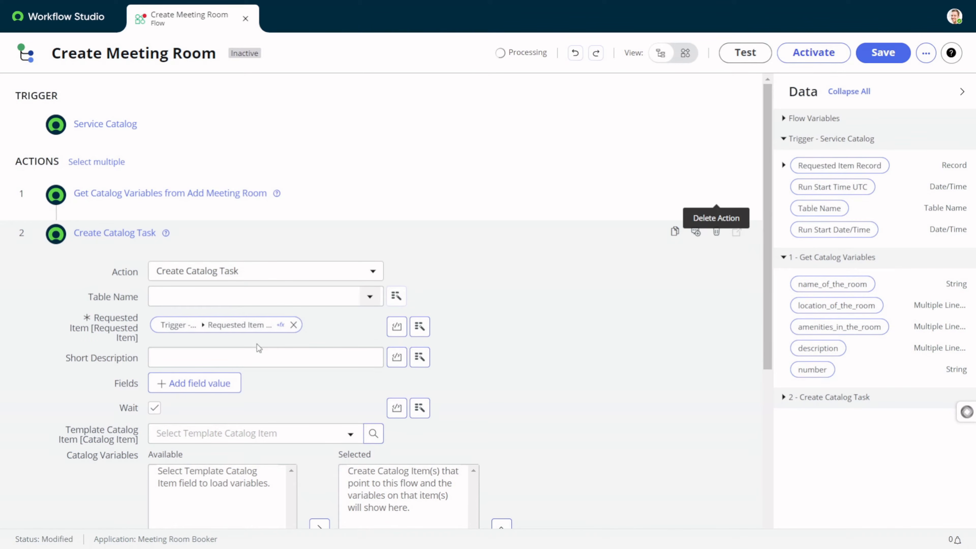
scroll(283, 312, down, 1)
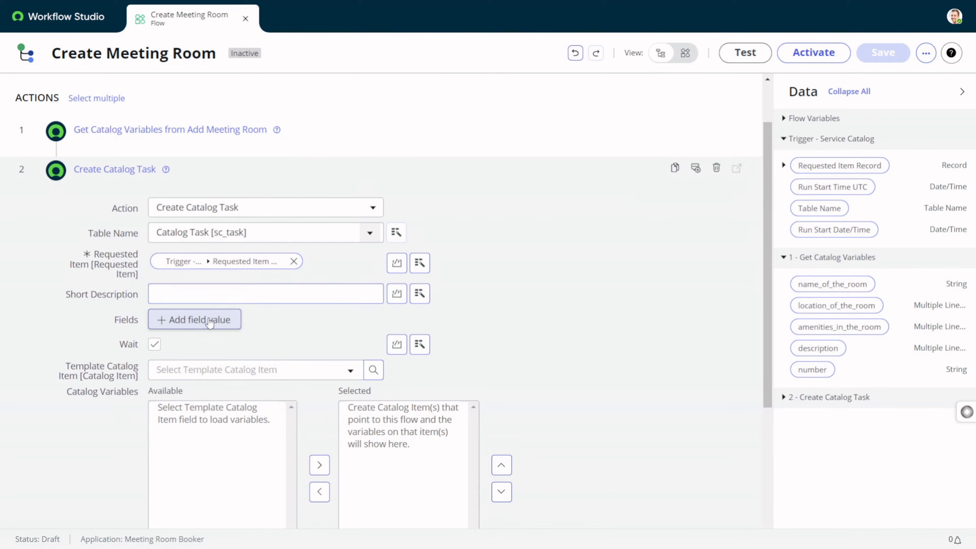
click(212, 285)
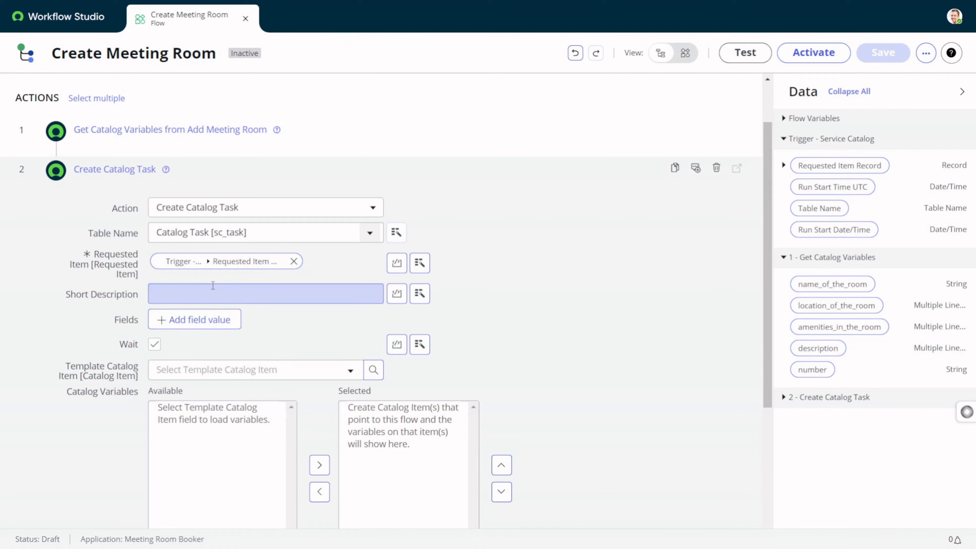
text(This i)
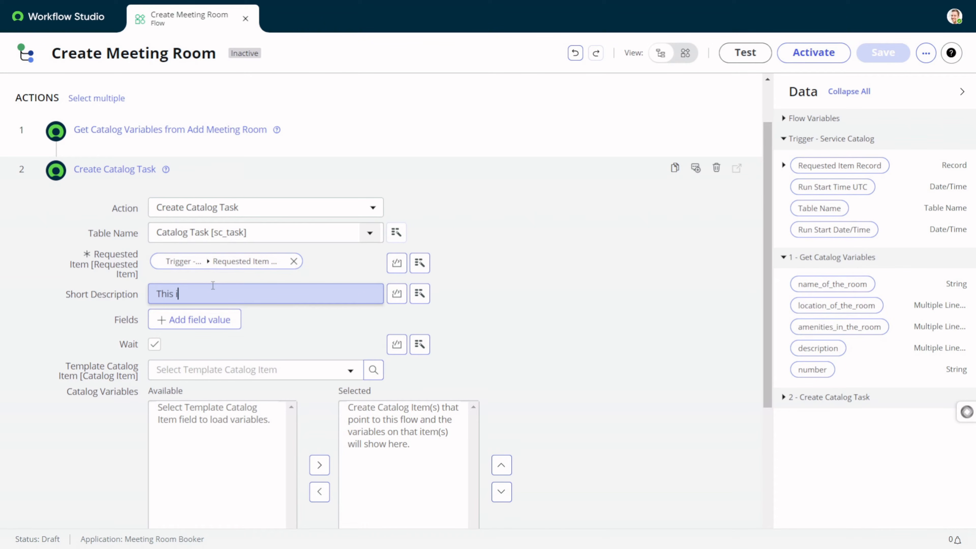
text(s the meeting room re)
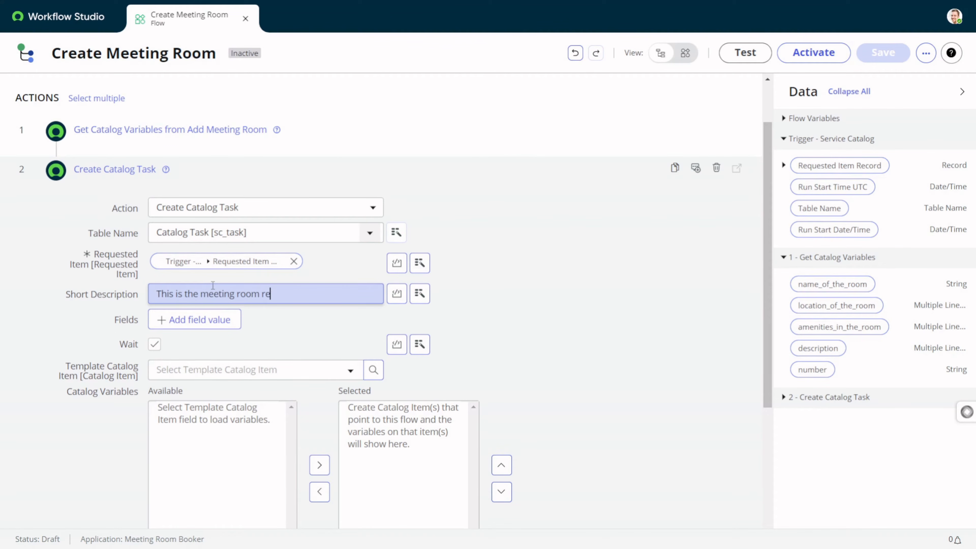
text(view task)
click(272, 314)
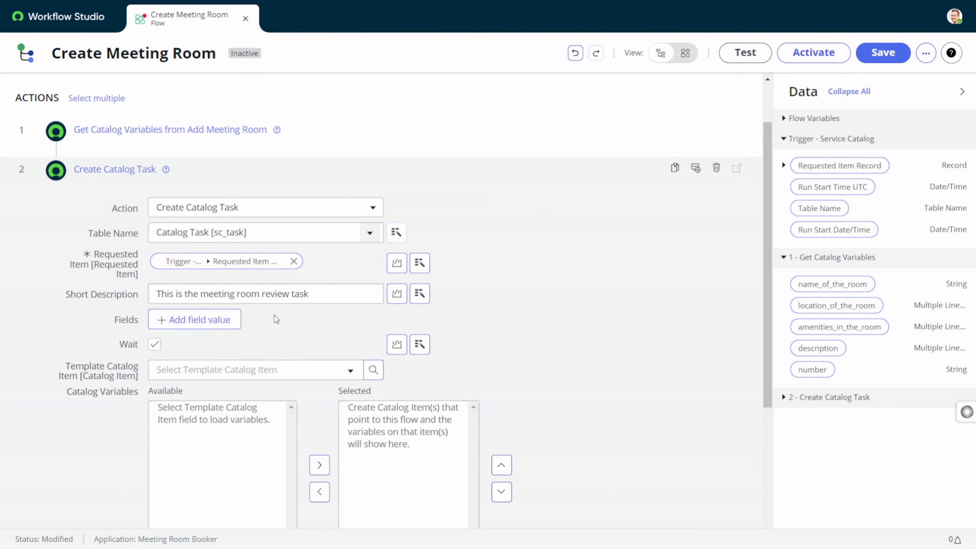
Add a field value for Assignment group to the Create Catalog Task action, searching the fields for "ass".
click(231, 324)
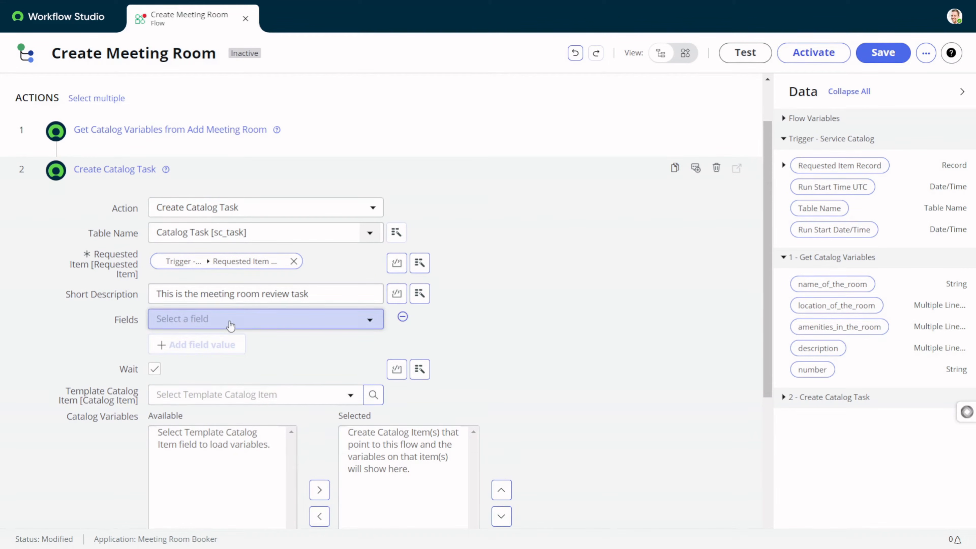
click(228, 322)
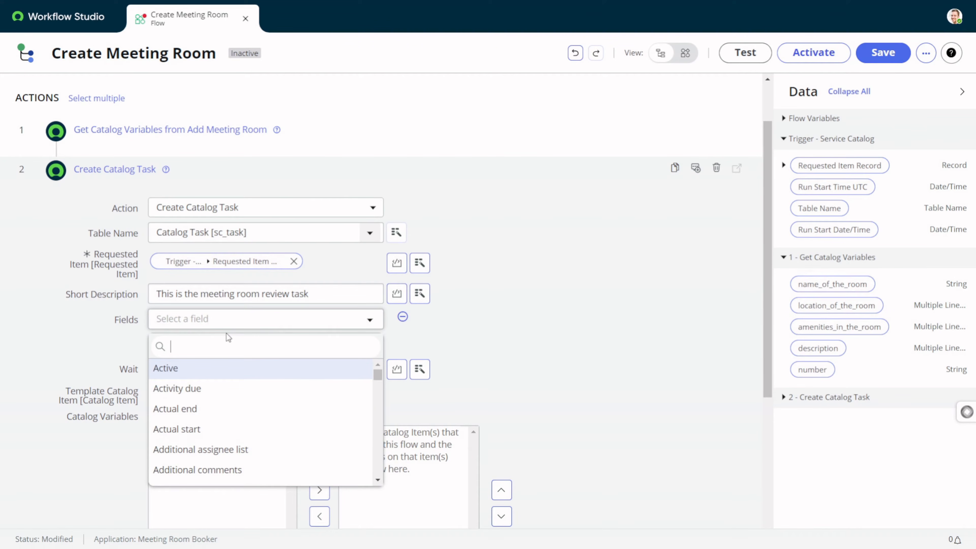
text(ass)
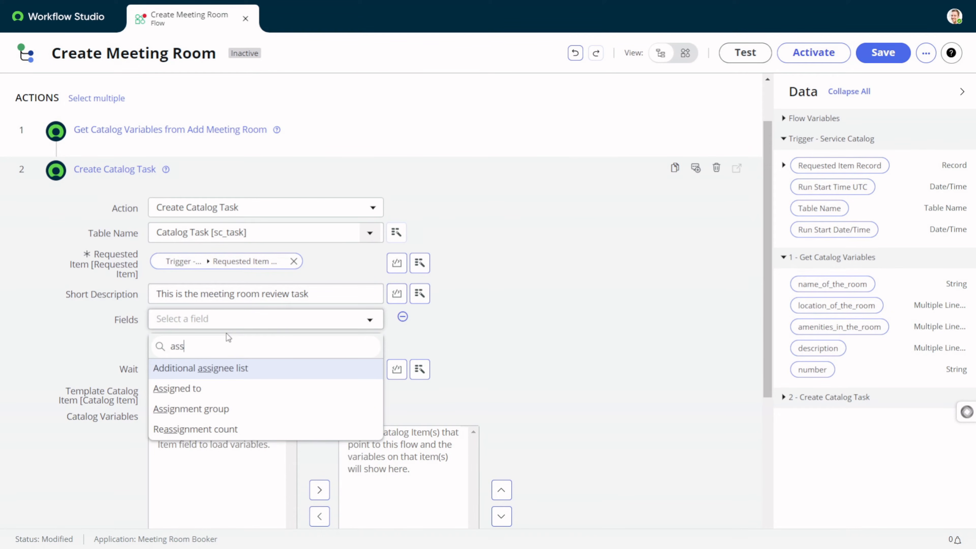
click(300, 406)
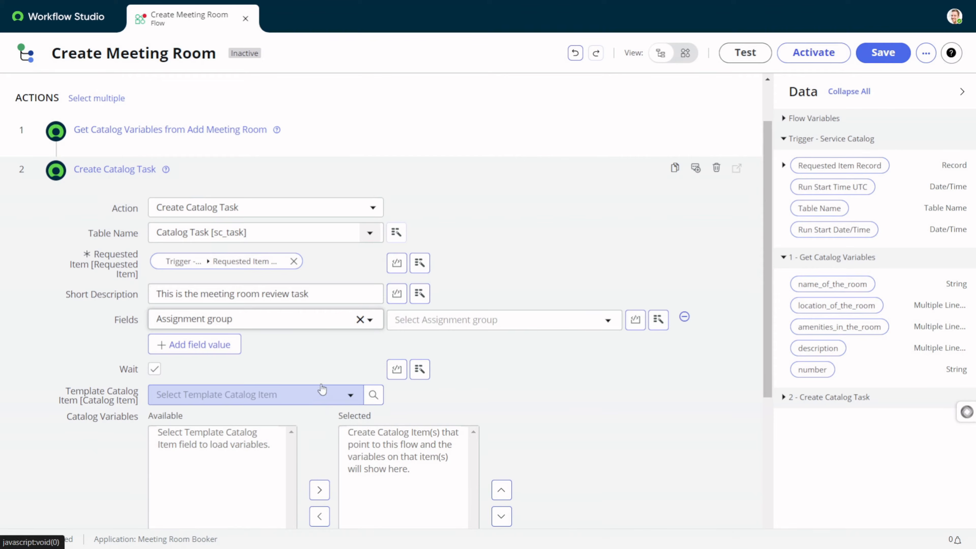
Look through the available groups and set the catalog task's assignment group to Help Desk.
click(457, 322)
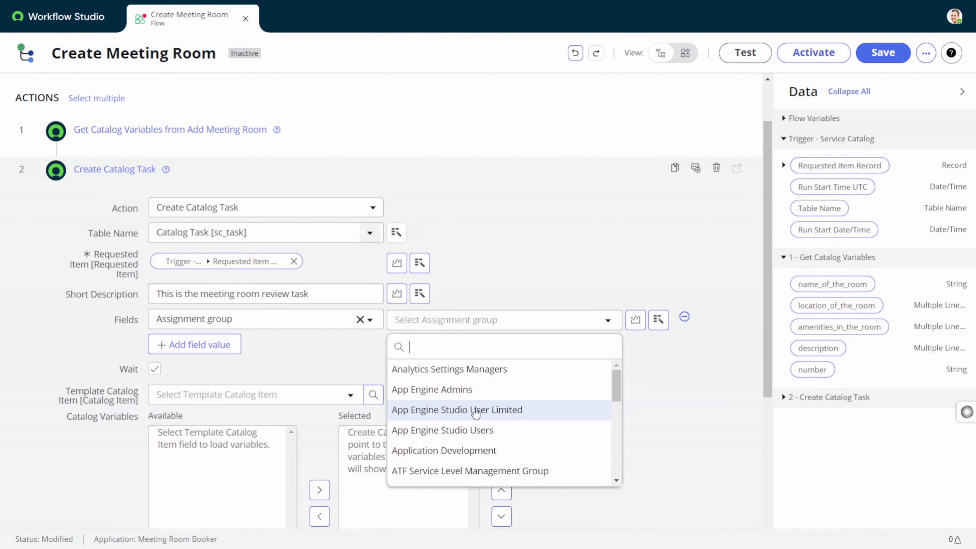
scroll(476, 410, down, 5)
scroll(476, 413, up, 3)
scroll(476, 413, down, 4)
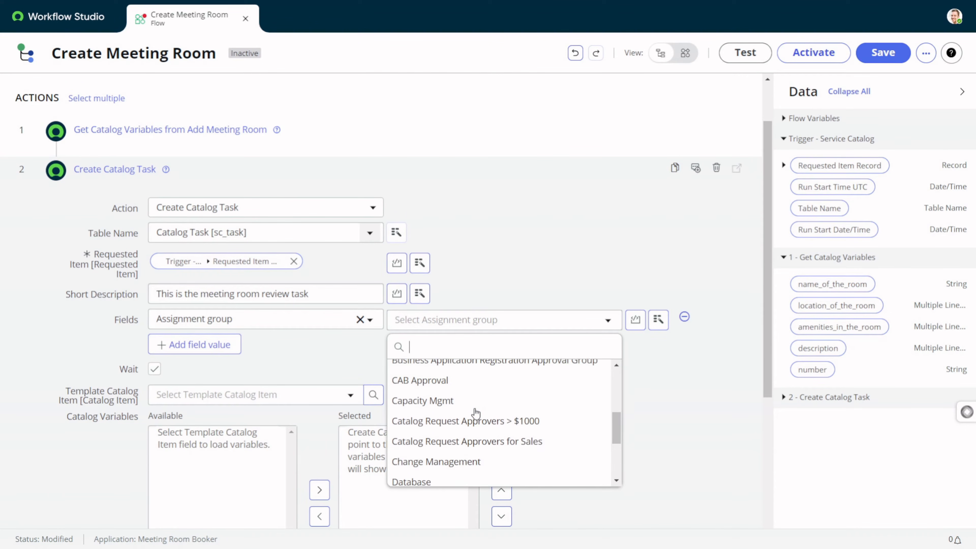
scroll(476, 413, down, 2)
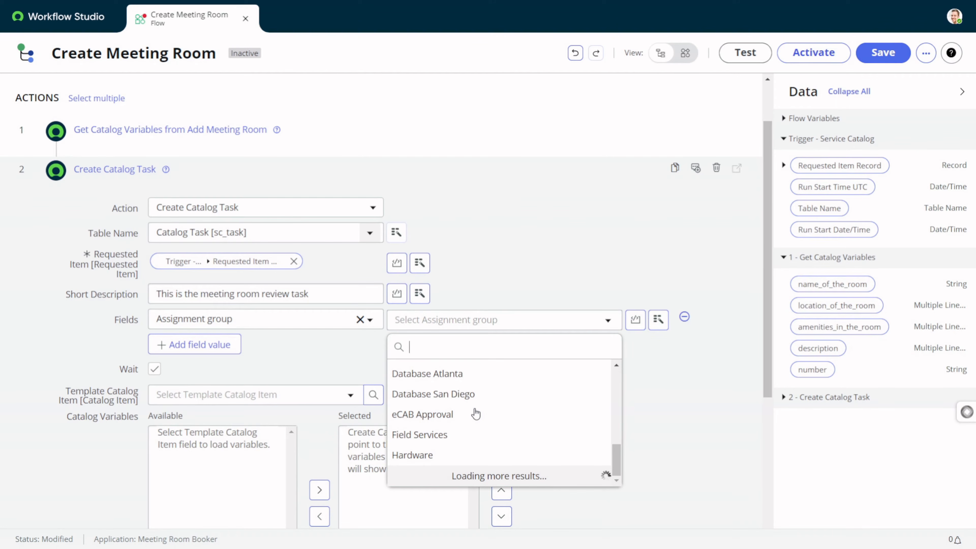
scroll(475, 416, up, 4)
scroll(475, 417, up, 5)
scroll(476, 417, down, 7)
scroll(475, 418, down, 1)
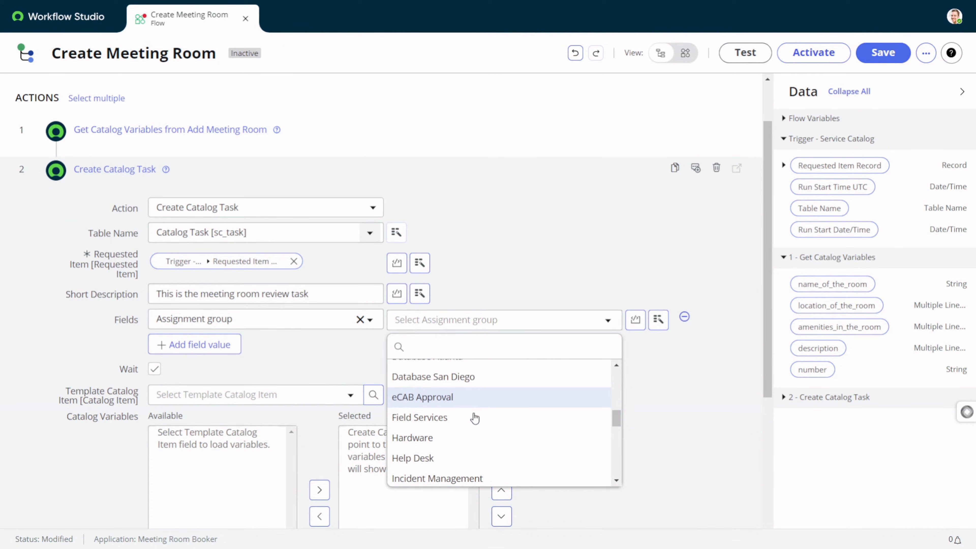
scroll(475, 418, up, 4)
scroll(475, 418, down, 2)
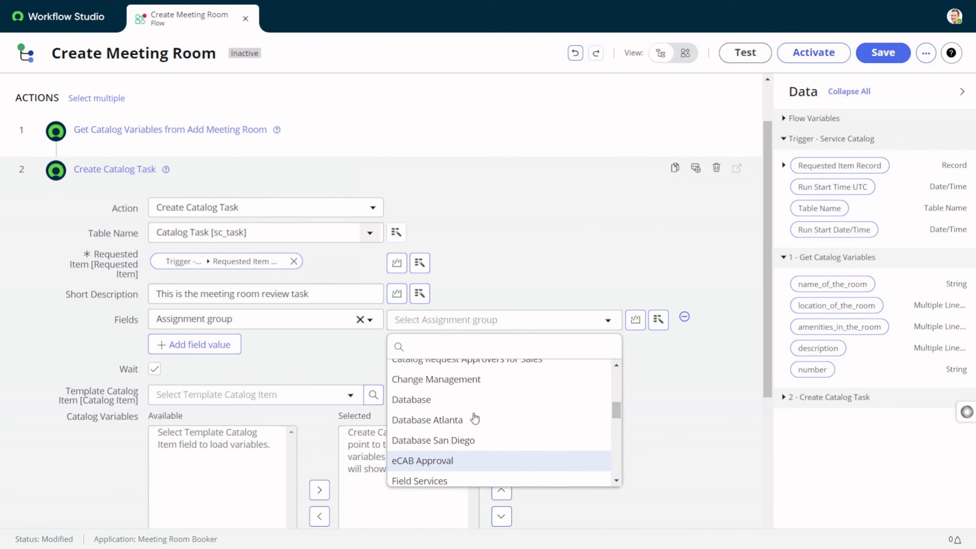
scroll(475, 418, down, 4)
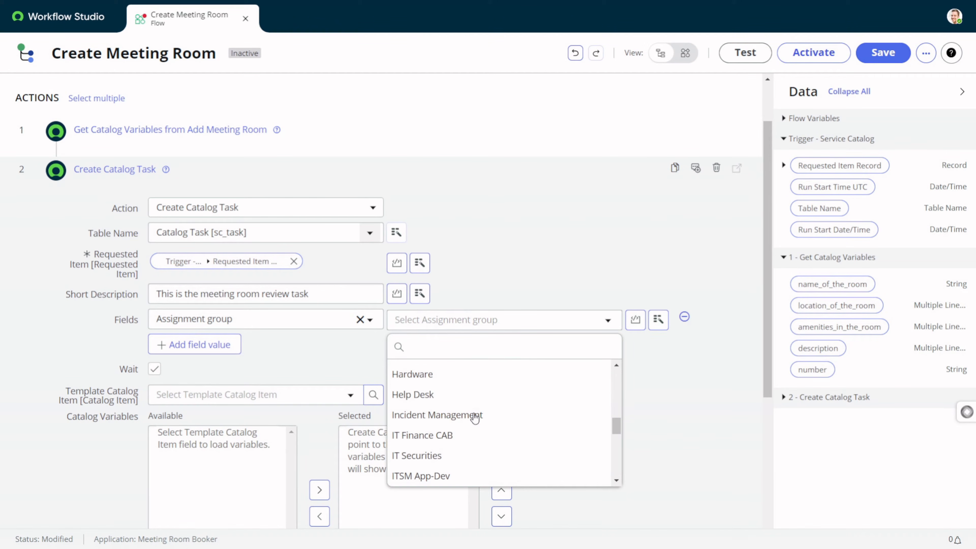
scroll(475, 418, down, 2)
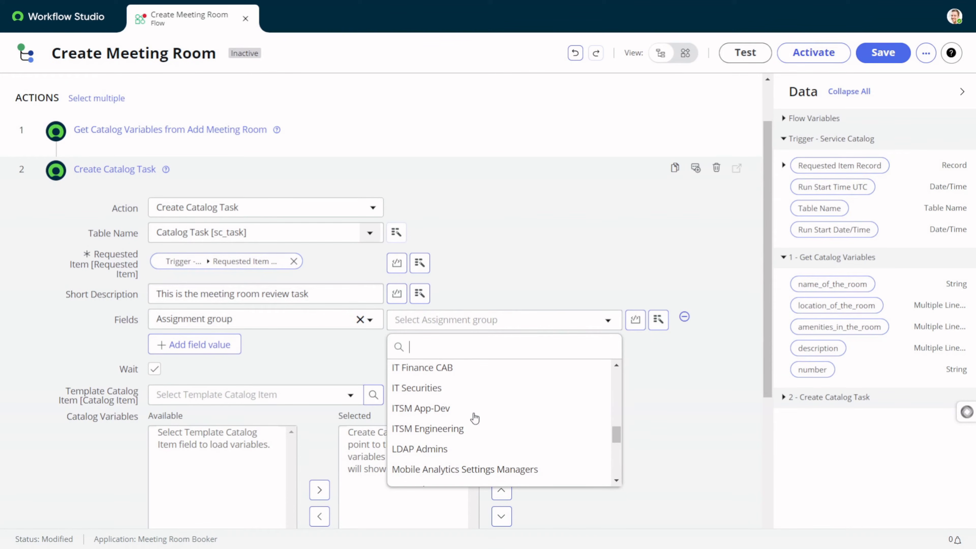
scroll(475, 418, down, 2)
scroll(475, 417, down, 7)
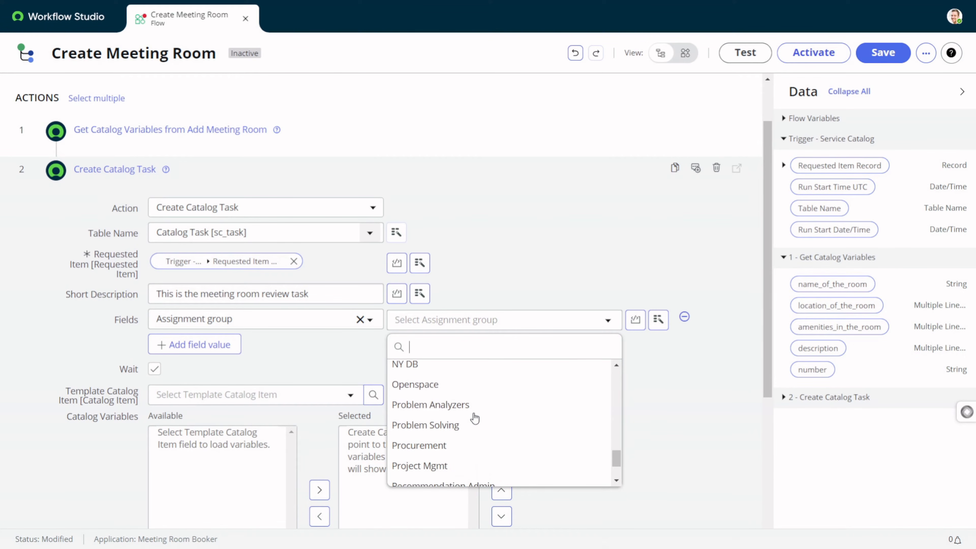
scroll(475, 417, up, 6)
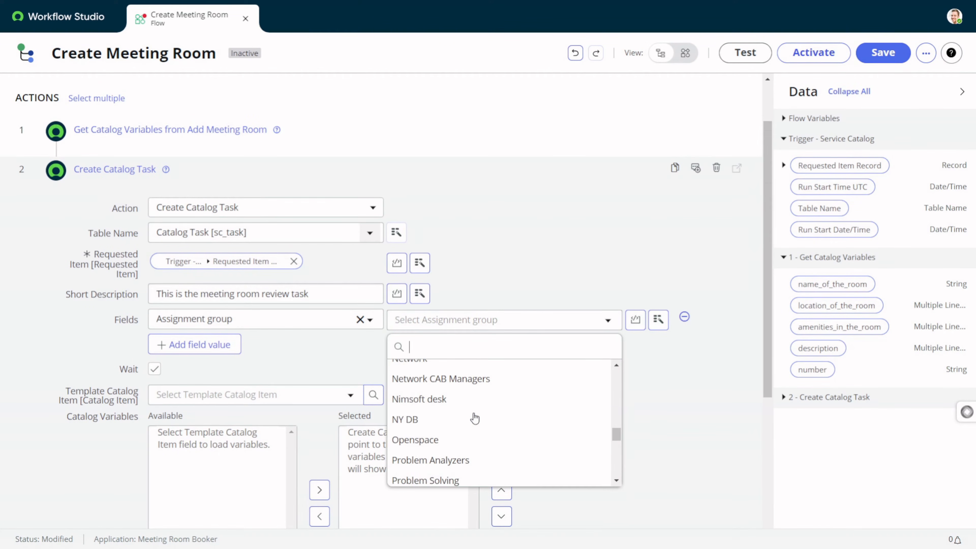
scroll(475, 418, up, 6)
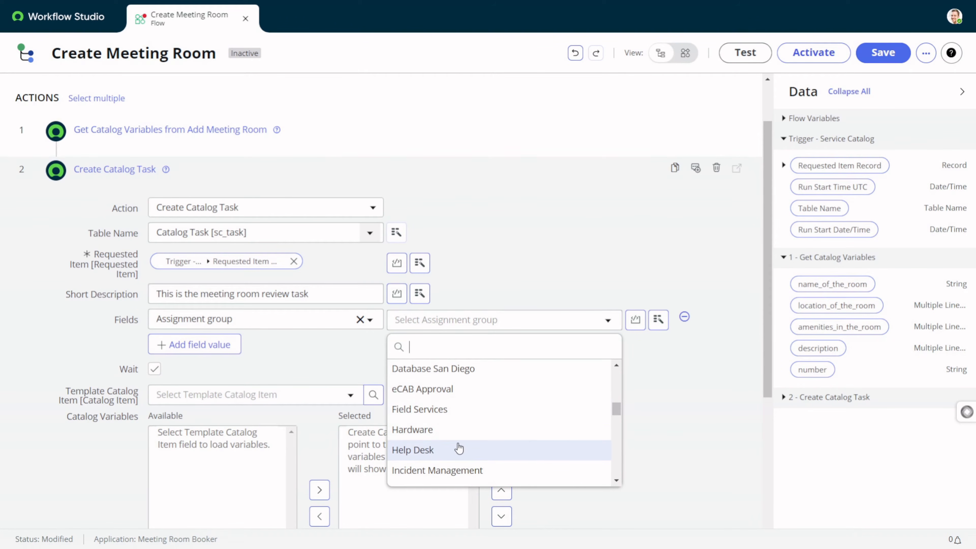
scroll(461, 426, up, 9)
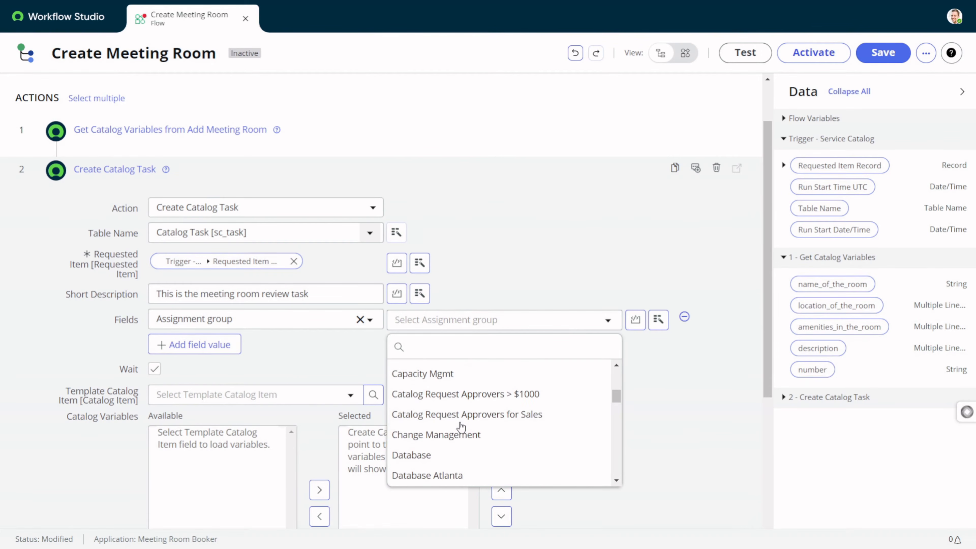
scroll(461, 427, up, 3)
scroll(461, 427, down, 6)
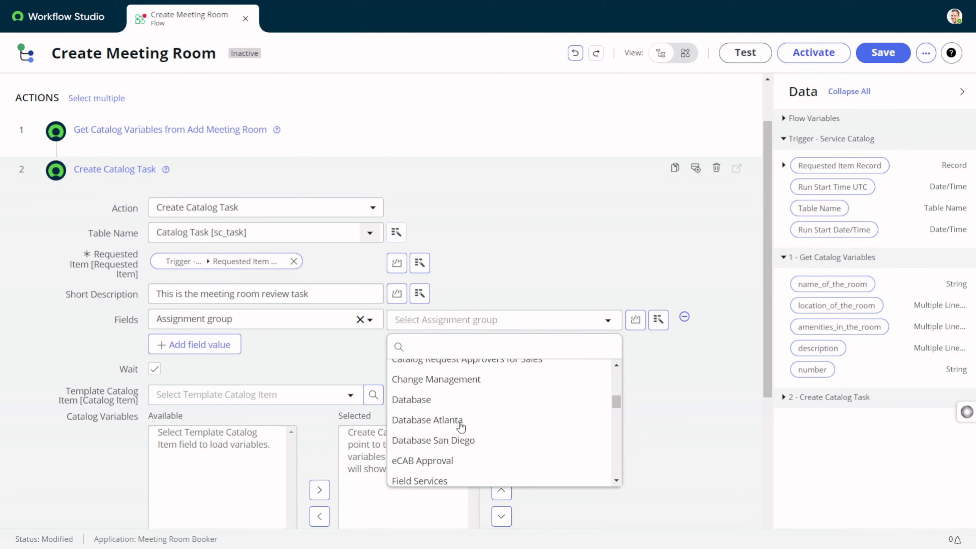
scroll(461, 426, down, 3)
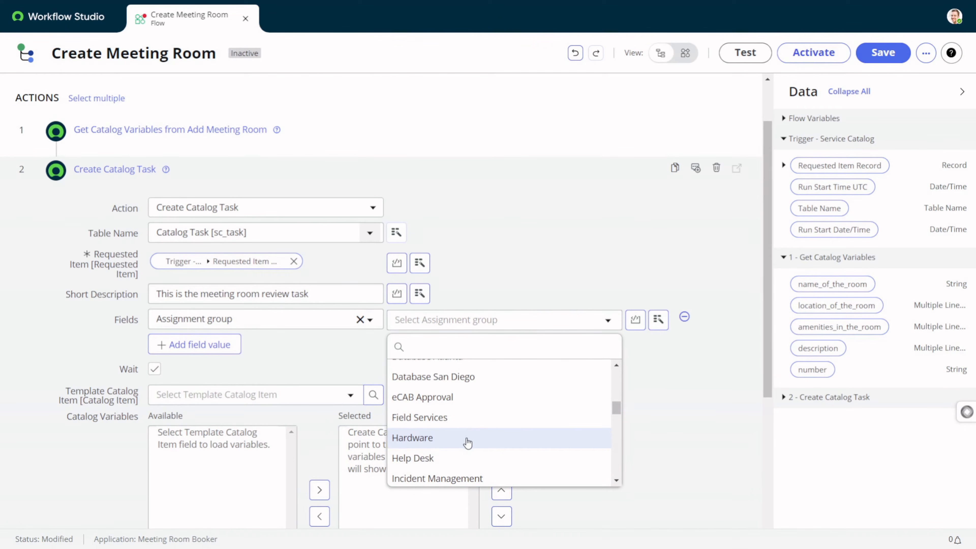
click(460, 457)
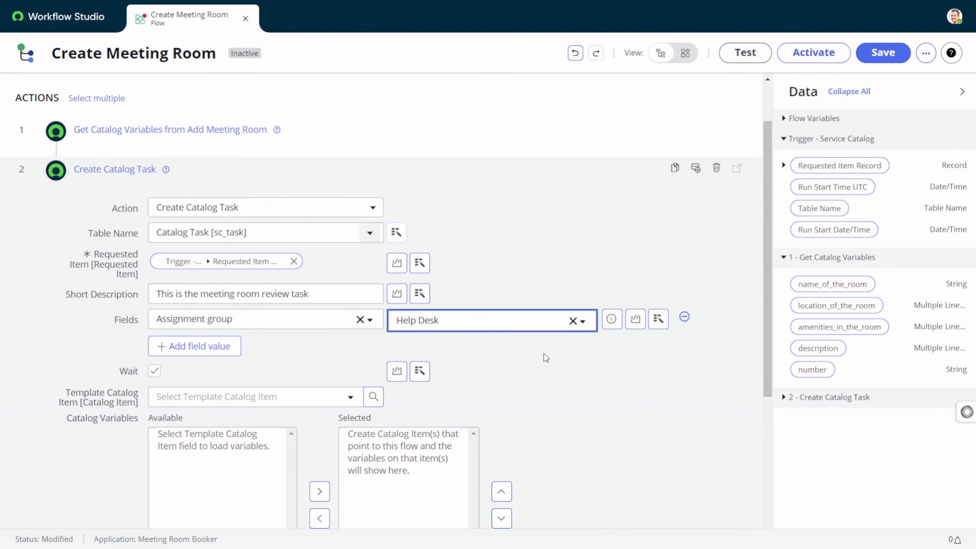
click(588, 359)
Set the catalog task's Template Catalog Item to Add Meeting Room, searching the catalog items for "add".
scroll(503, 380, down, 5)
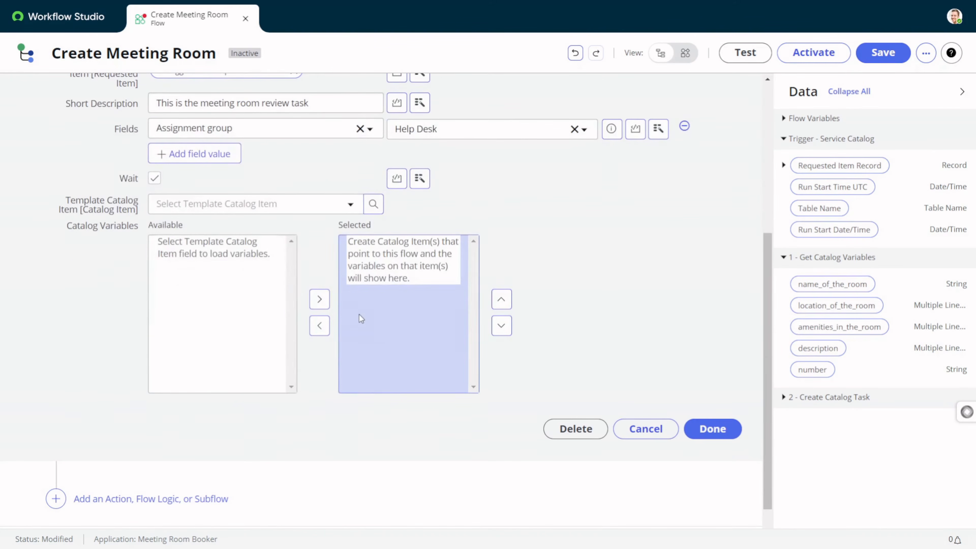
click(257, 207)
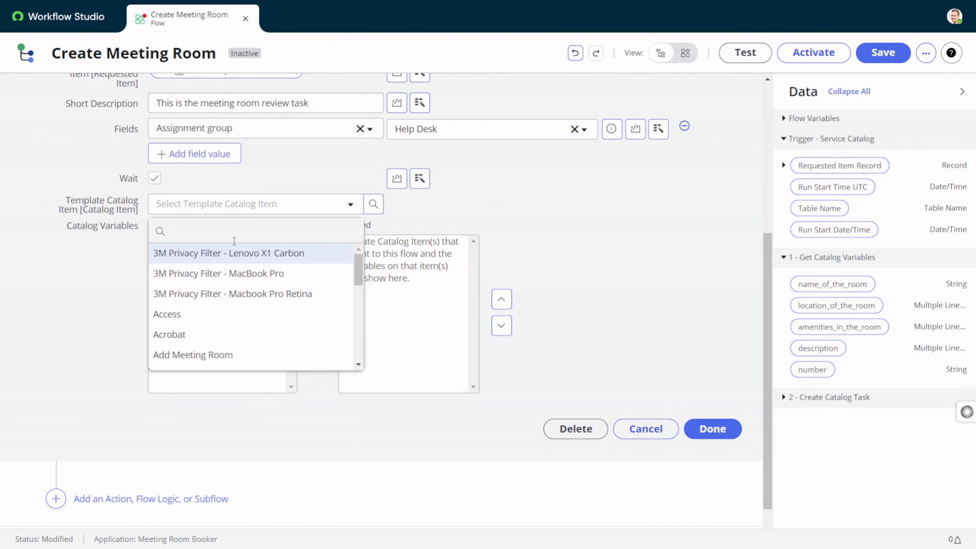
text(add)
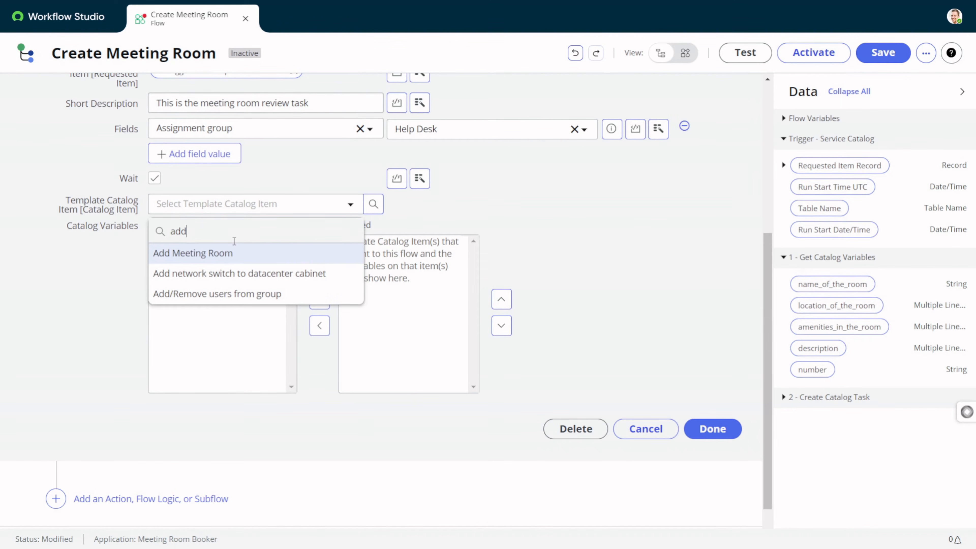
click(248, 254)
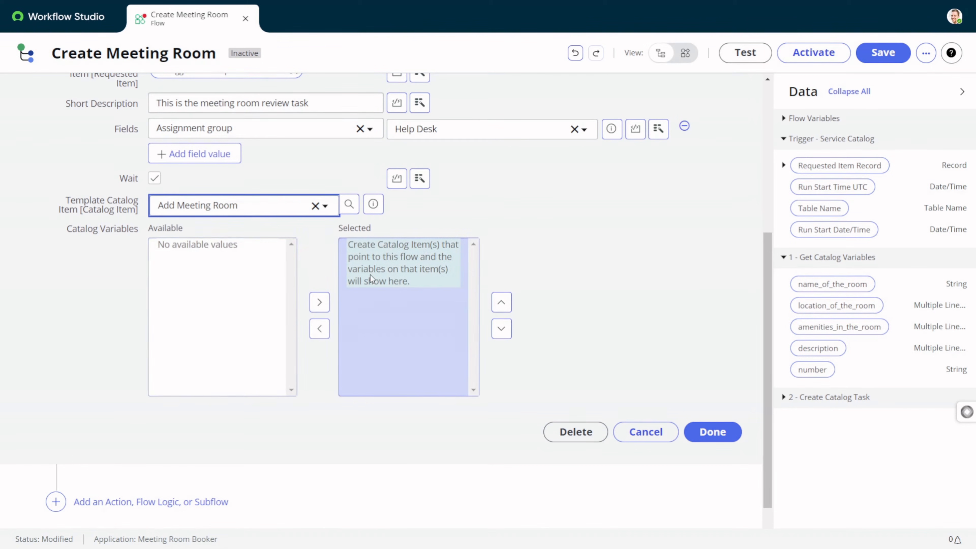
Move all available Add Meeting Room variables into the task's selected catalog variables and finish the Create Catalog Task action.
click(207, 254)
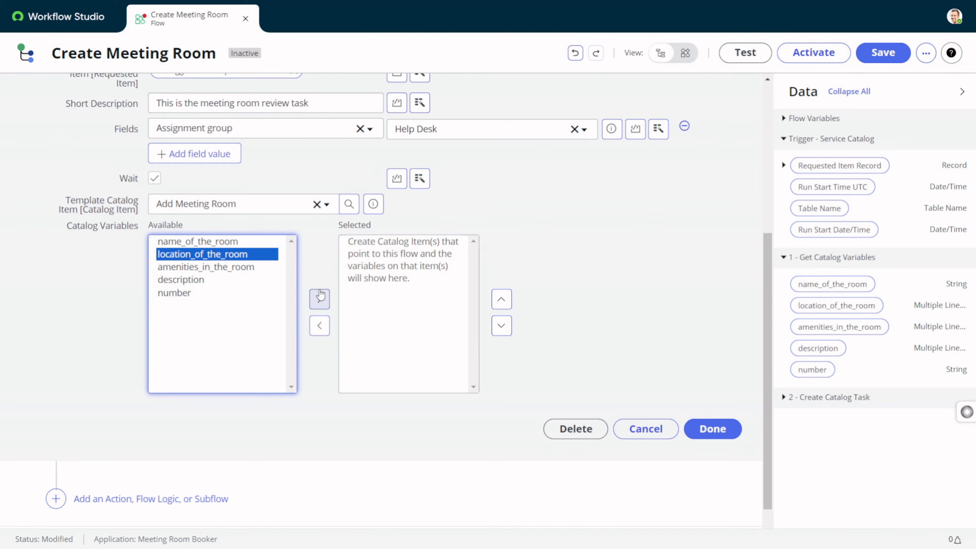
click(233, 271)
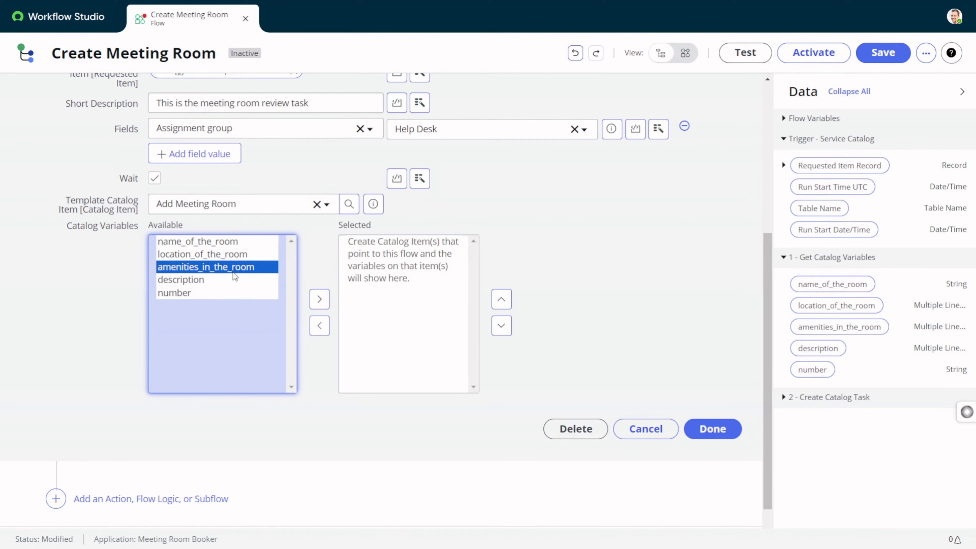
key(ctrl+a)
click(319, 299)
click(725, 428)
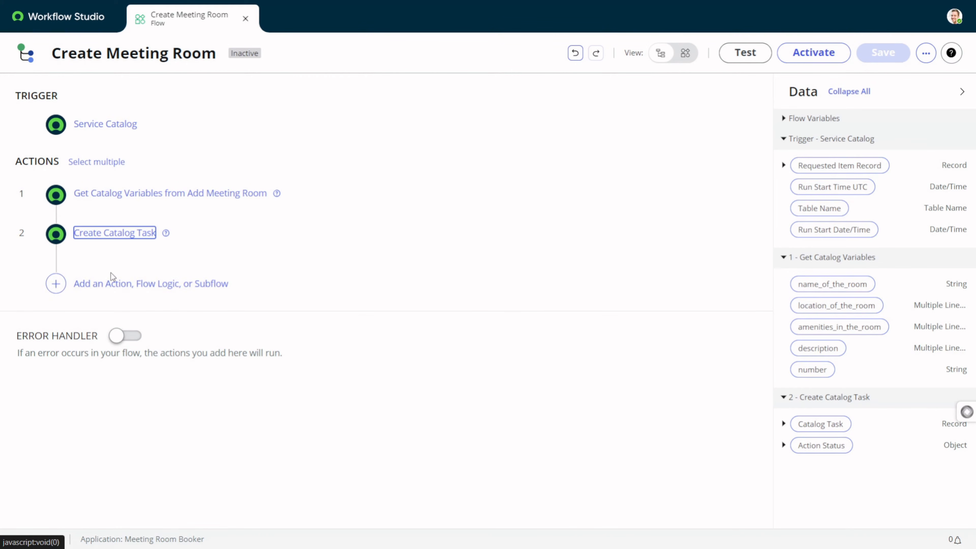
Add a Wait For Condition action, searching for "wai", and set its record to the Catalog Task output of Create Catalog Task.
click(93, 285)
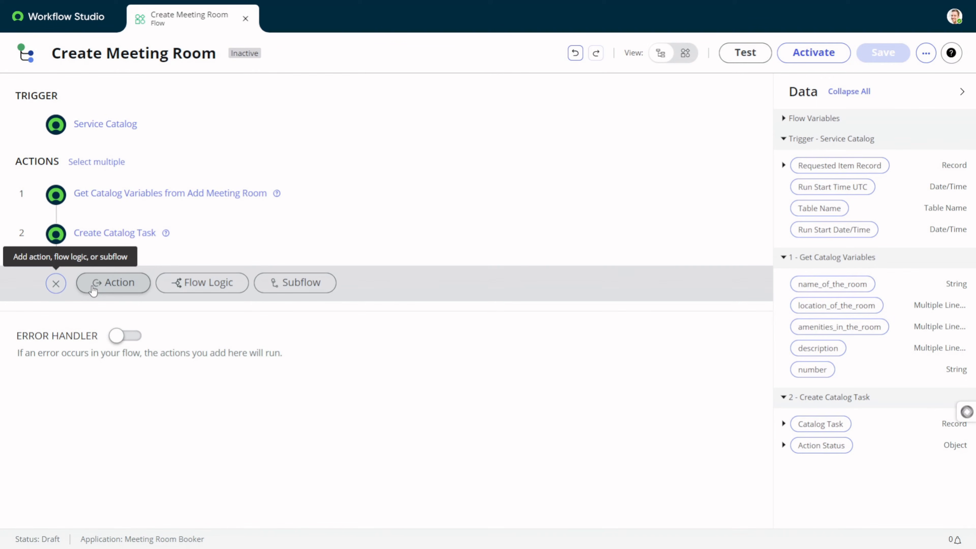
click(93, 287)
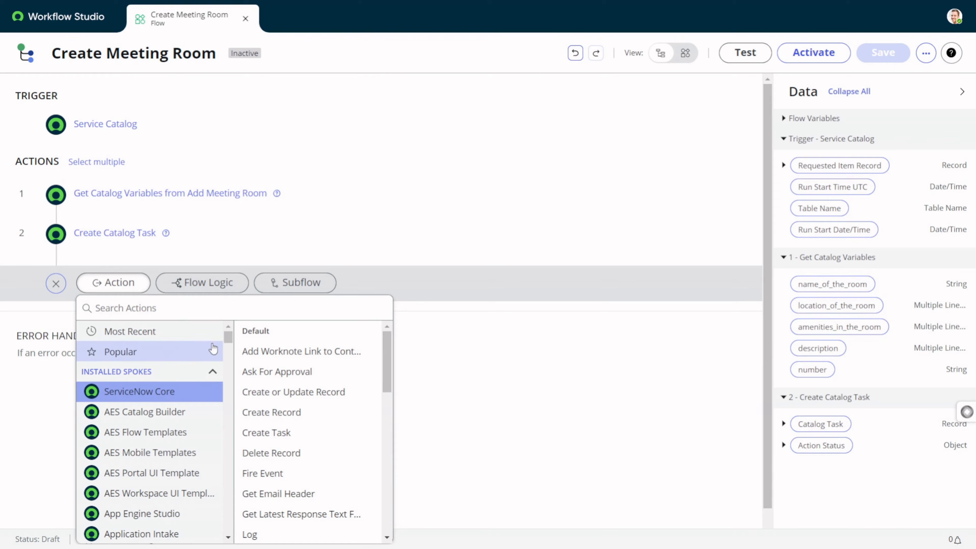
text(wai)
click(319, 331)
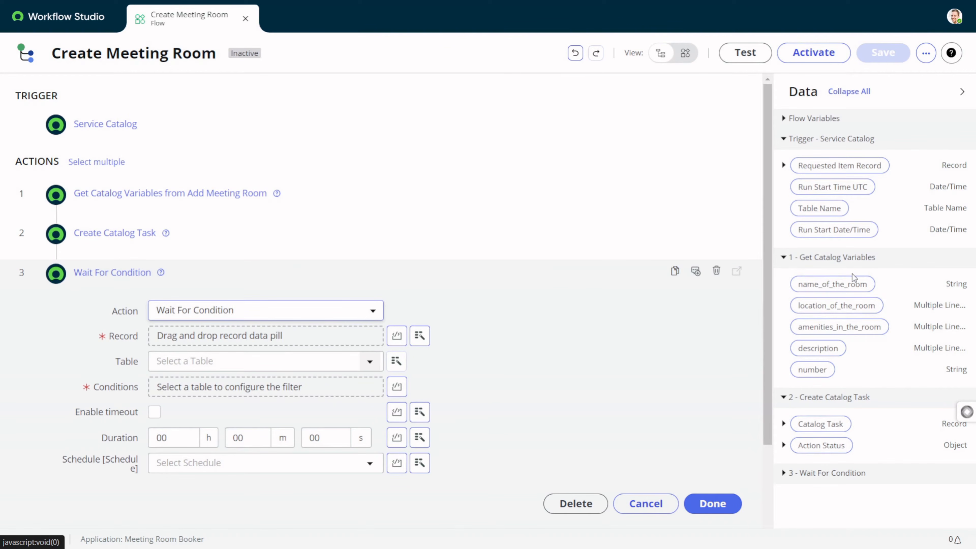
drag(834, 424, 212, 334)
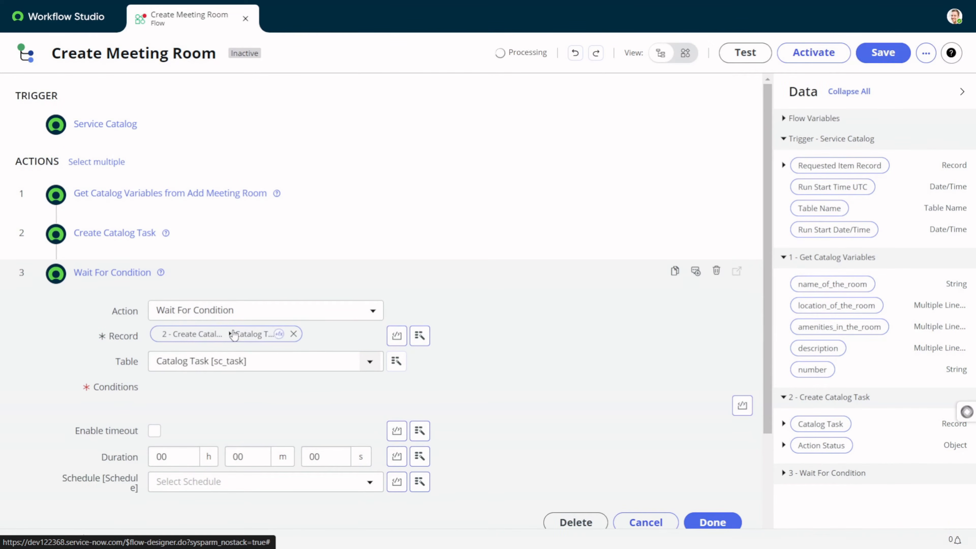
Set up the wait condition on the catalog task's State field with the operator "is one of".
scroll(203, 304, down, 3)
click(197, 280)
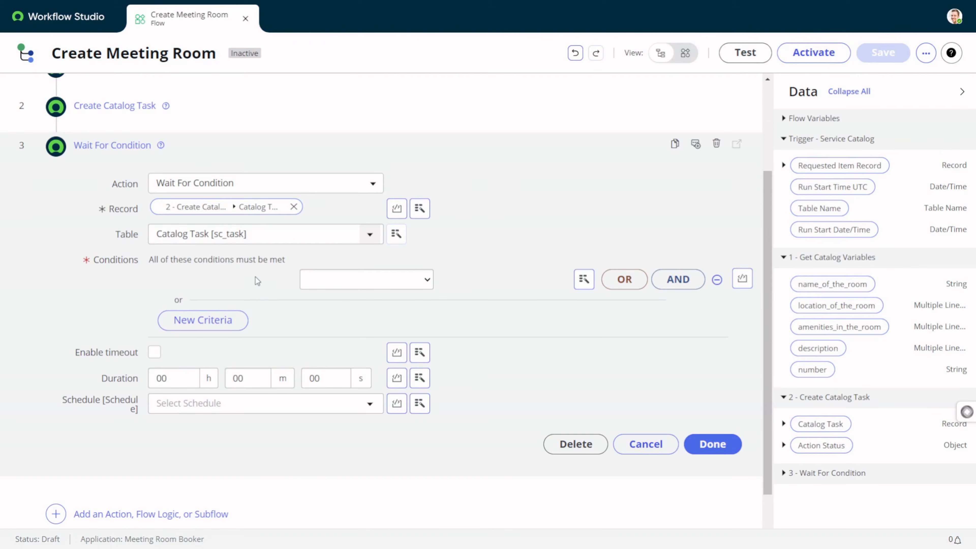
click(266, 289)
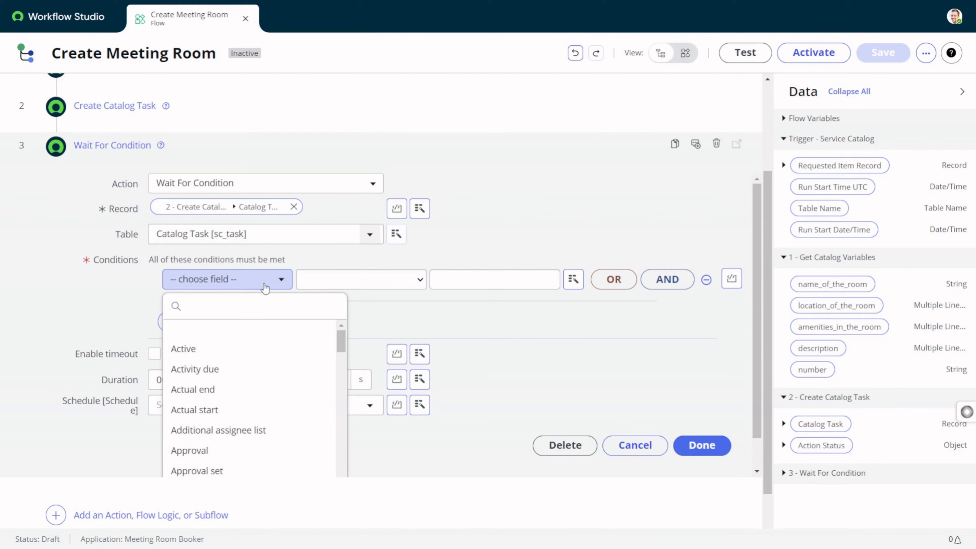
text(stat)
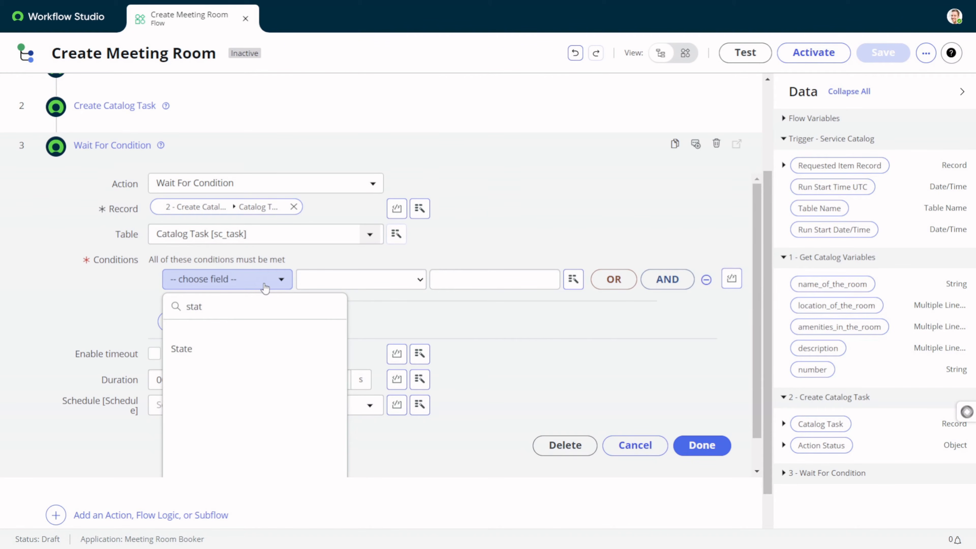
click(228, 349)
click(402, 277)
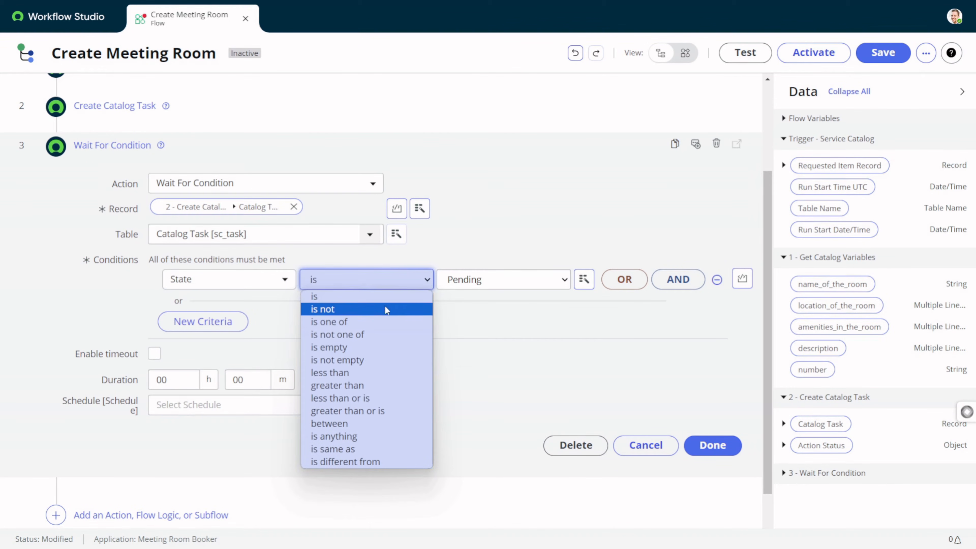
click(383, 321)
Add Closed Complete and Closed Incomplete to the condition's selected states and finish the Wait For Condition action.
scroll(487, 297, down, 1)
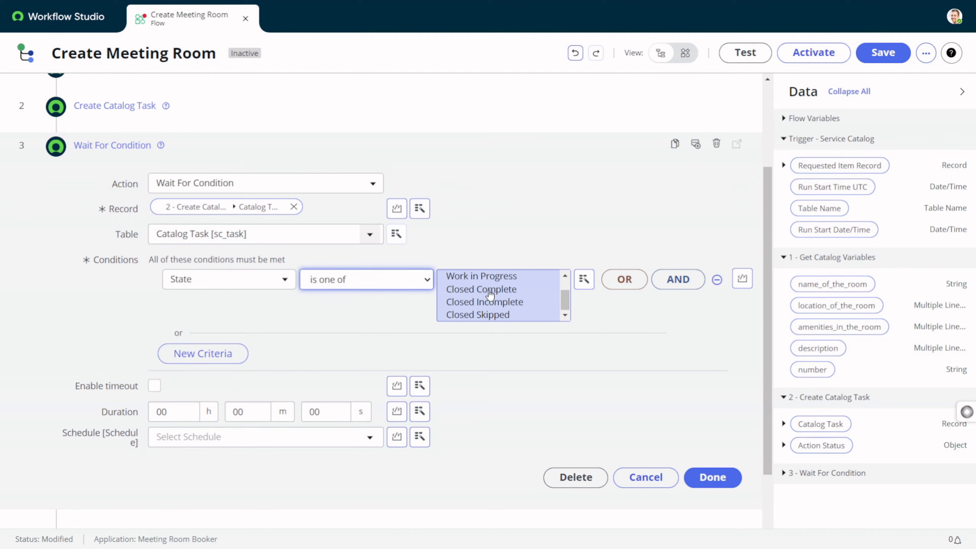
click(486, 291)
ctrl+click(492, 302)
click(719, 484)
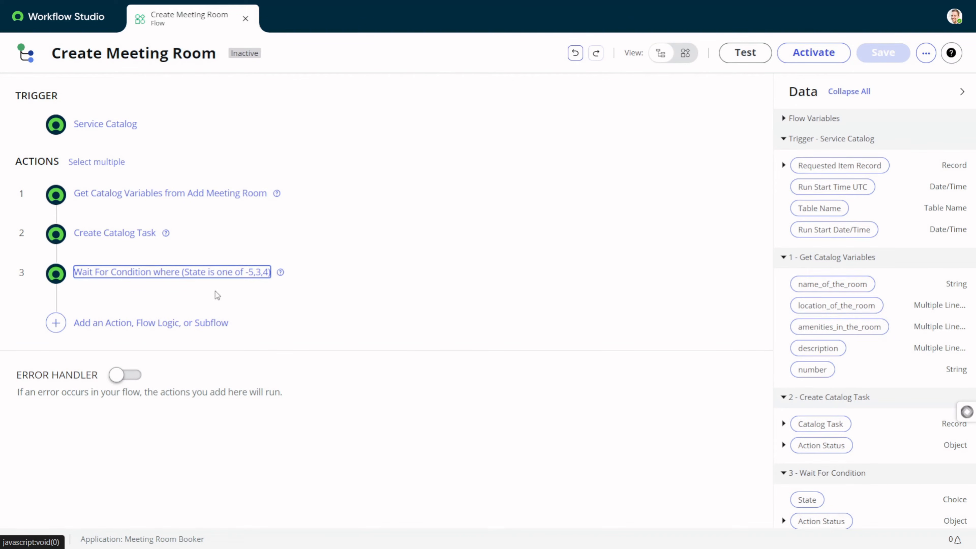
Add an Ask For Approval action, searching for "app", and set its record to the Service Catalog trigger's Requested Item Record.
click(91, 325)
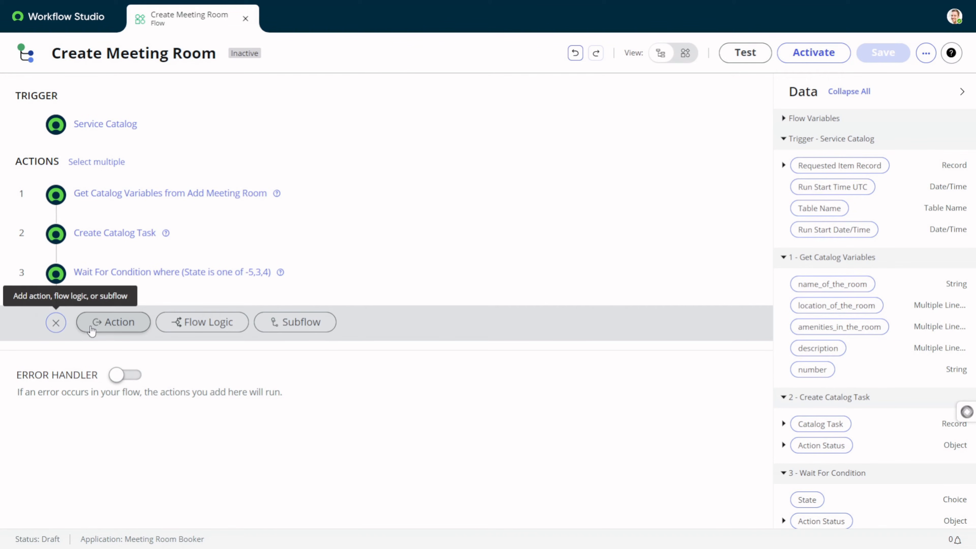
click(91, 330)
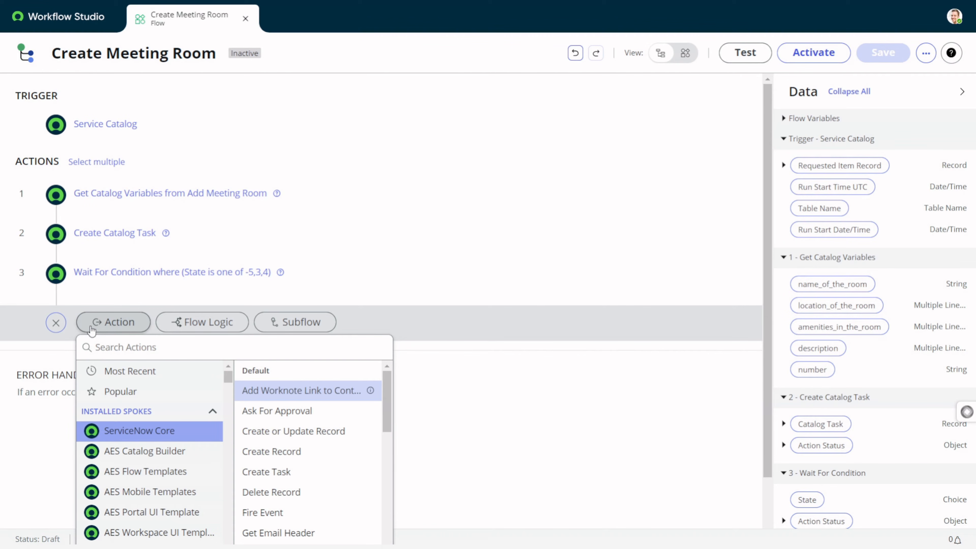
click(127, 347)
text(app)
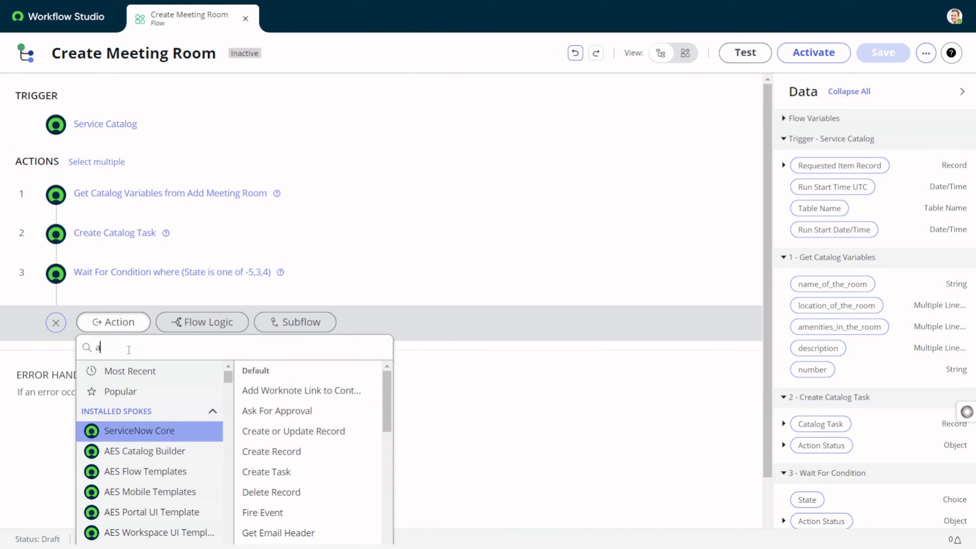
click(255, 412)
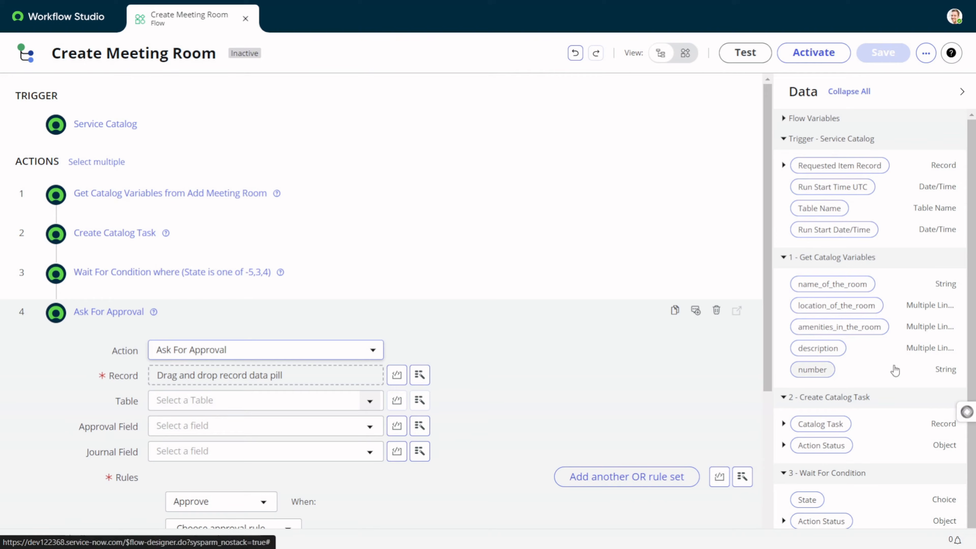
scroll(939, 355, down, 1)
drag(849, 164, 232, 378)
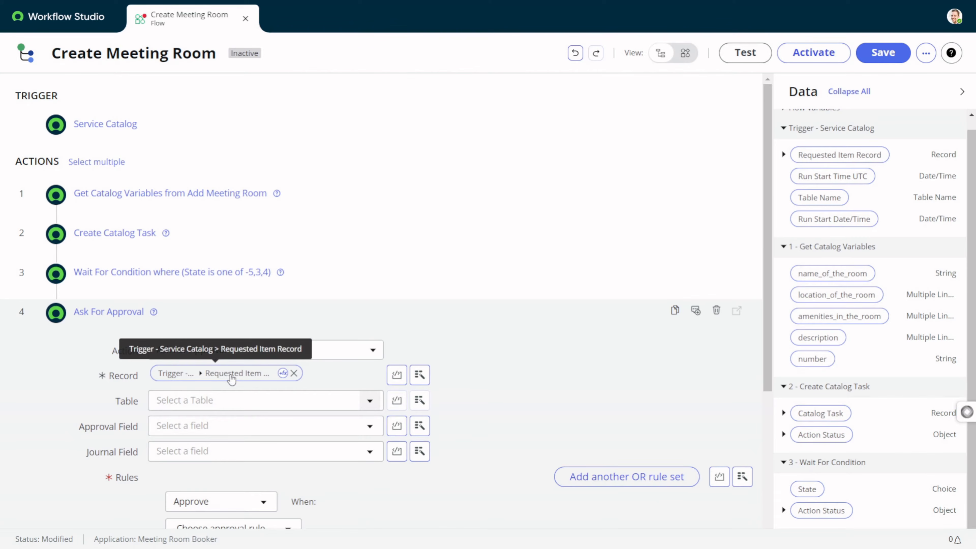
Set the approval rule to Approve or Reject when "Anyone approves or rejects".
scroll(214, 325, down, 5)
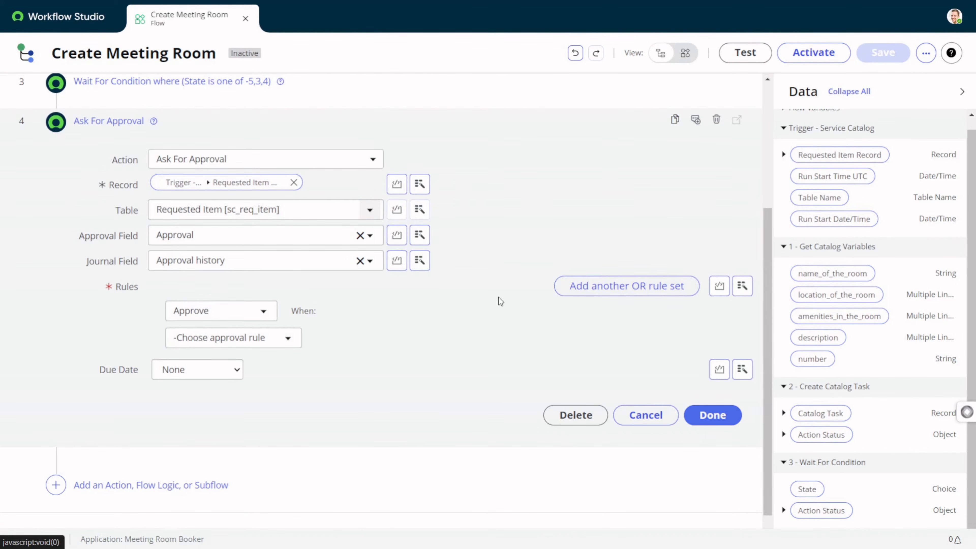
click(239, 316)
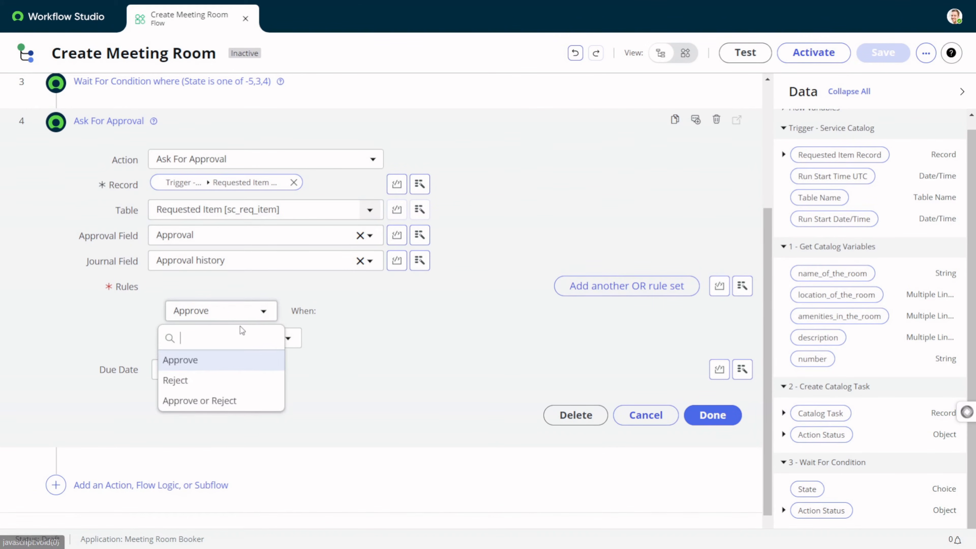
click(229, 402)
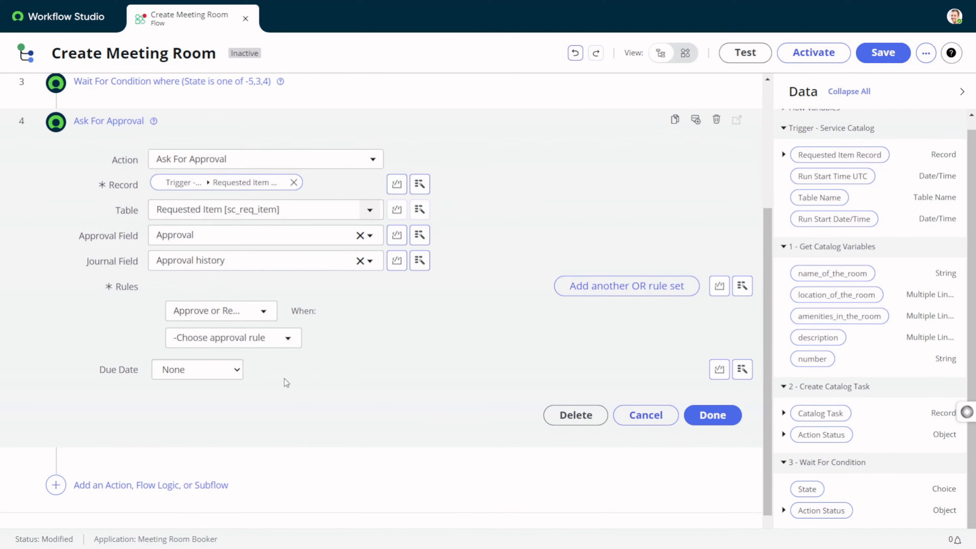
click(286, 339)
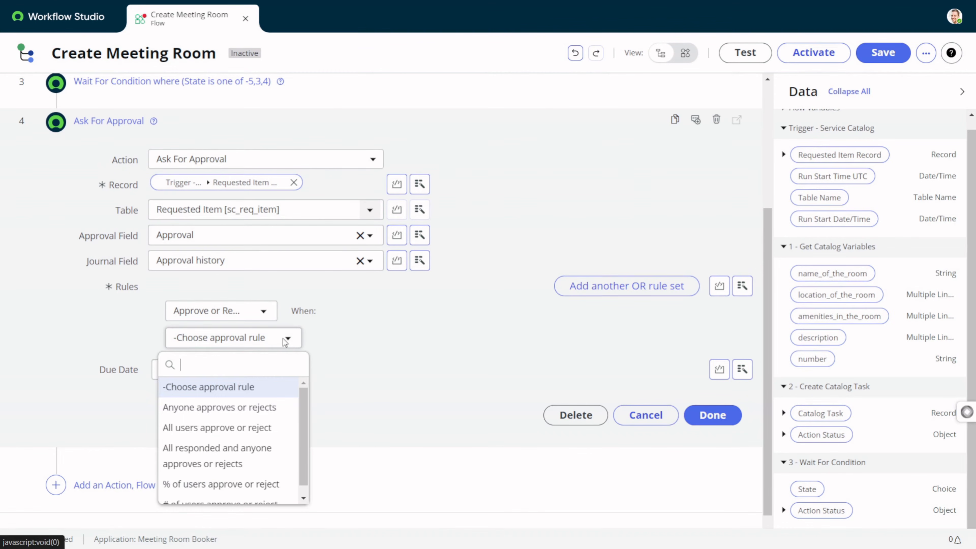
click(266, 407)
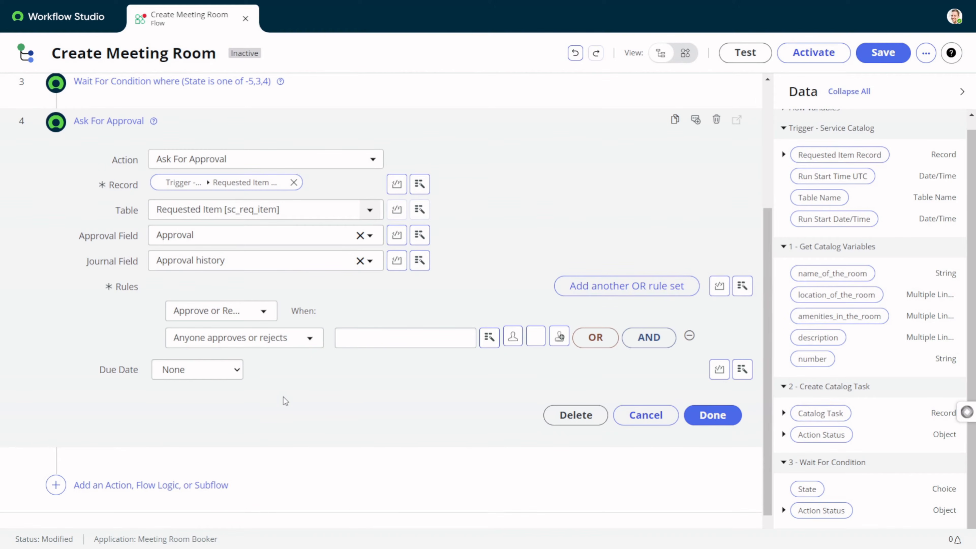
Set the approver to the Manager of the trigger's Requested Item Record > Requested for, and finish the Ask For Approval action.
click(559, 337)
click(558, 337)
click(484, 343)
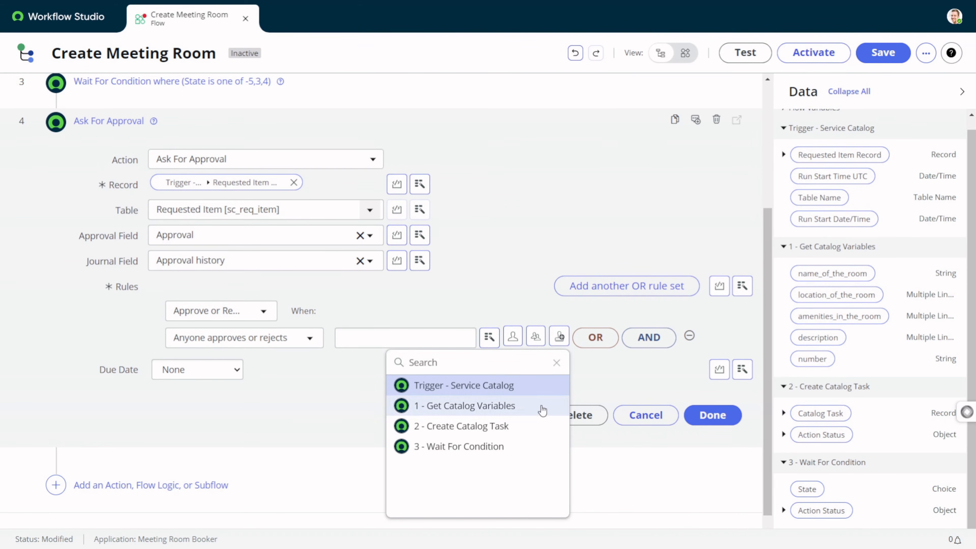
click(510, 386)
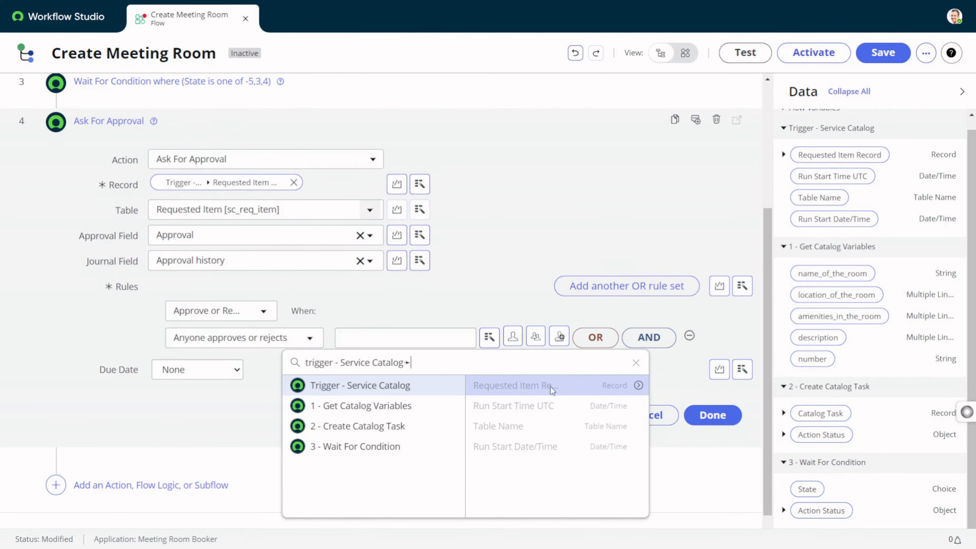
click(630, 389)
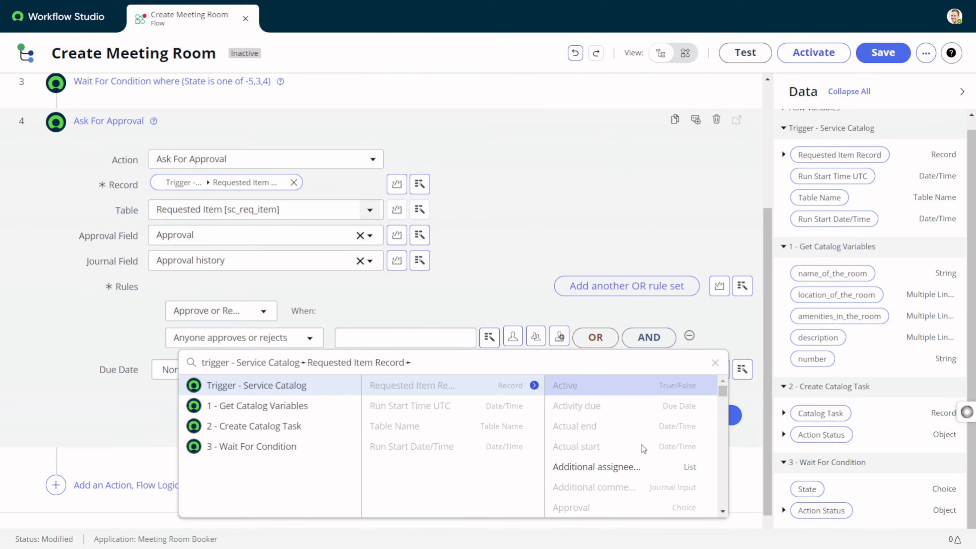
scroll(639, 444, down, 8)
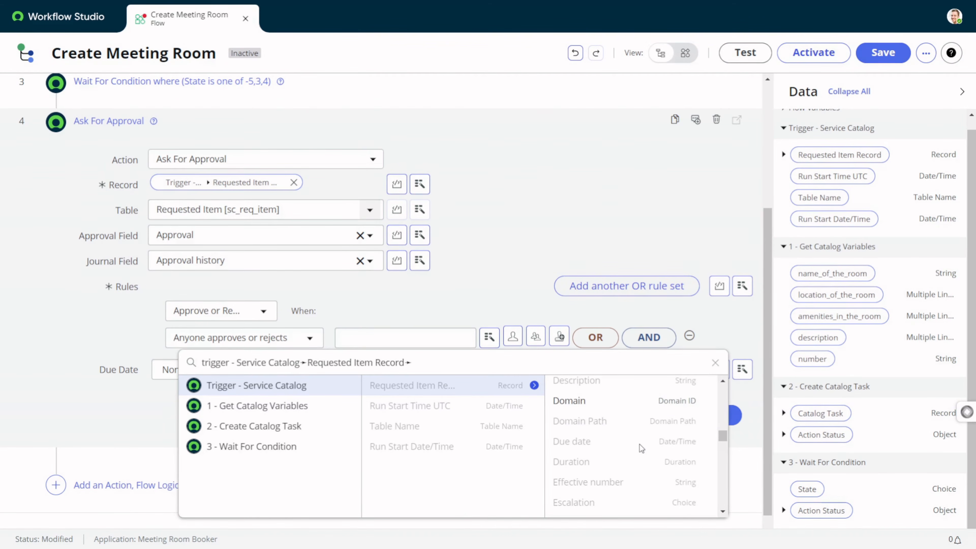
scroll(639, 444, down, 10)
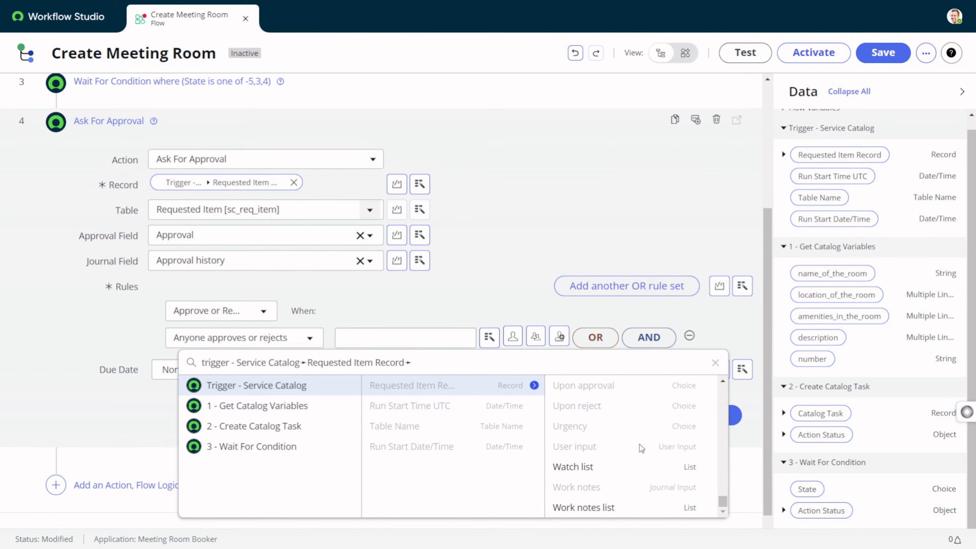
scroll(638, 443, up, 10)
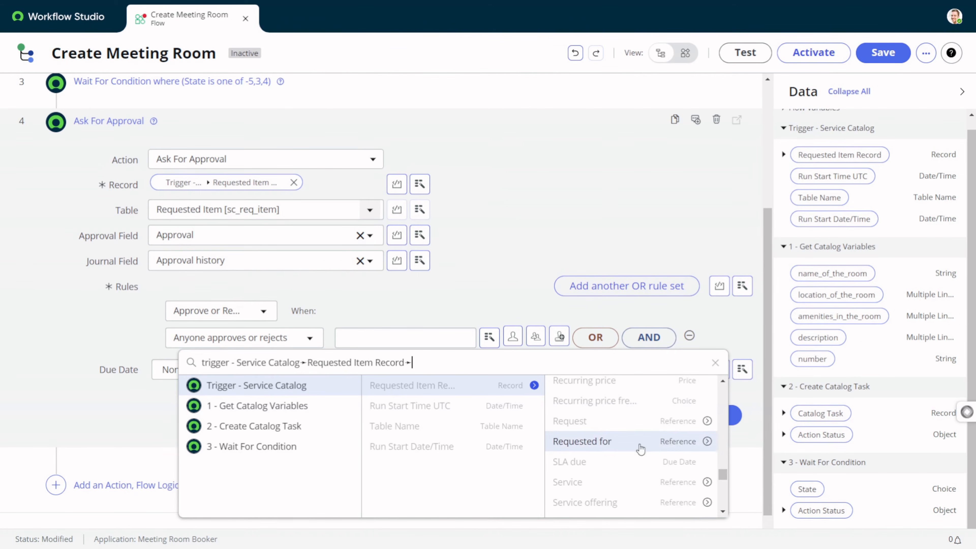
scroll(638, 444, up, 2)
scroll(638, 444, down, 2)
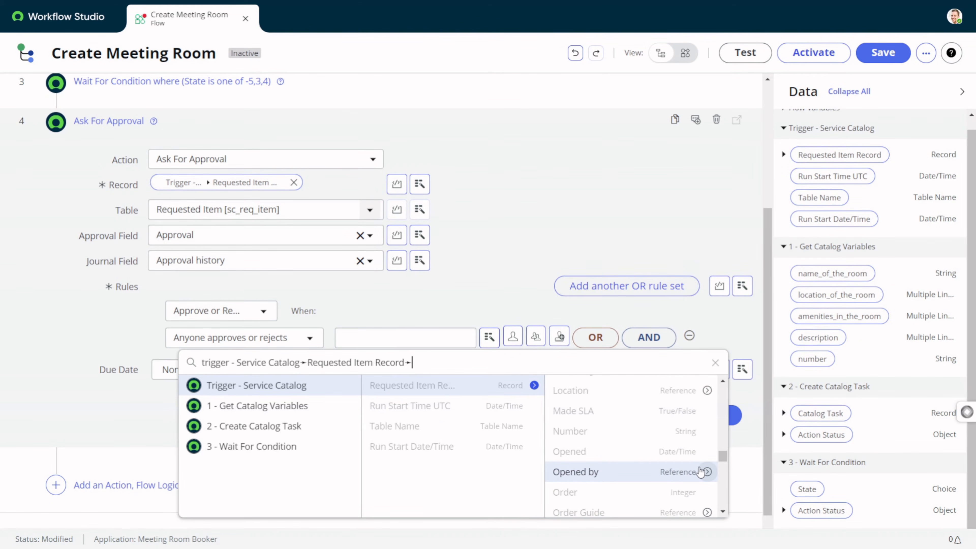
scroll(697, 469, down, 5)
scroll(691, 466, up, 2)
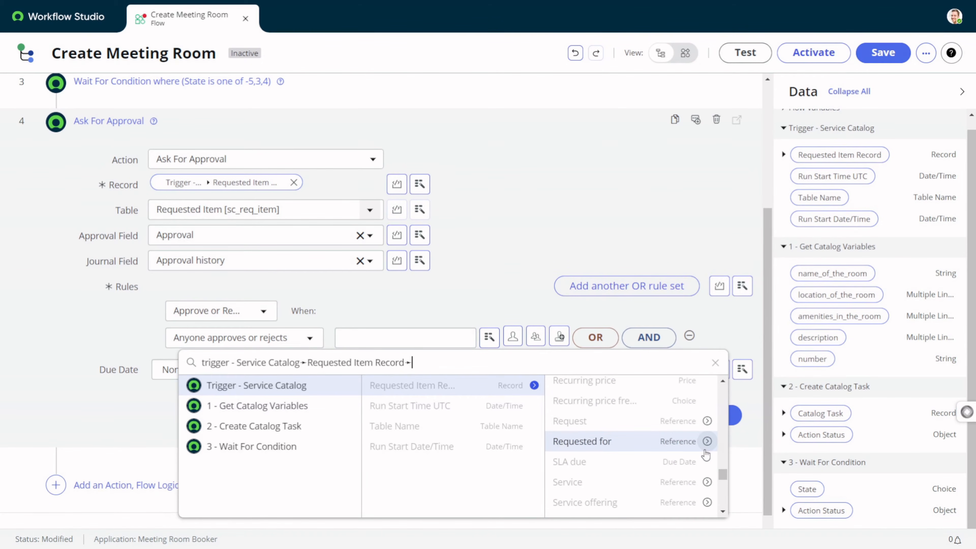
click(705, 449)
scroll(705, 450, down, 6)
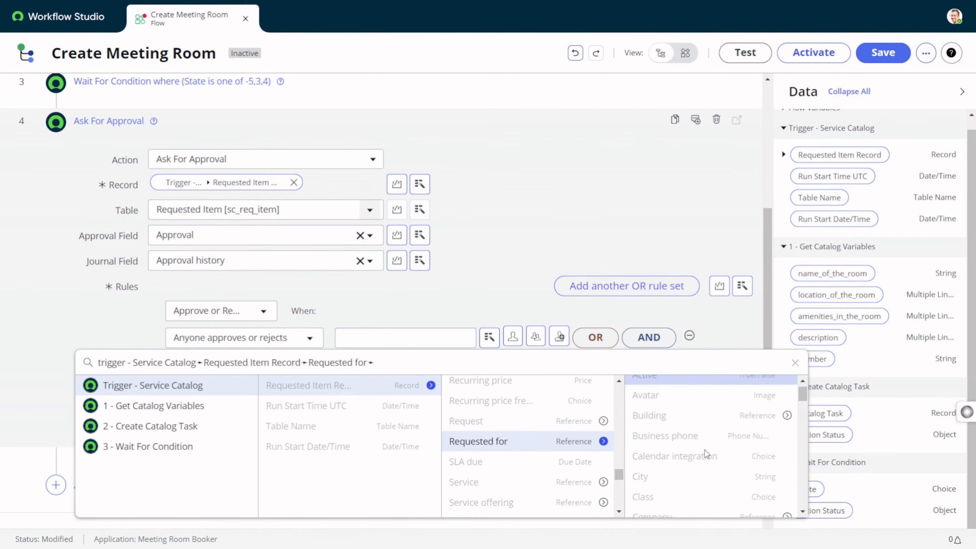
scroll(704, 450, down, 3)
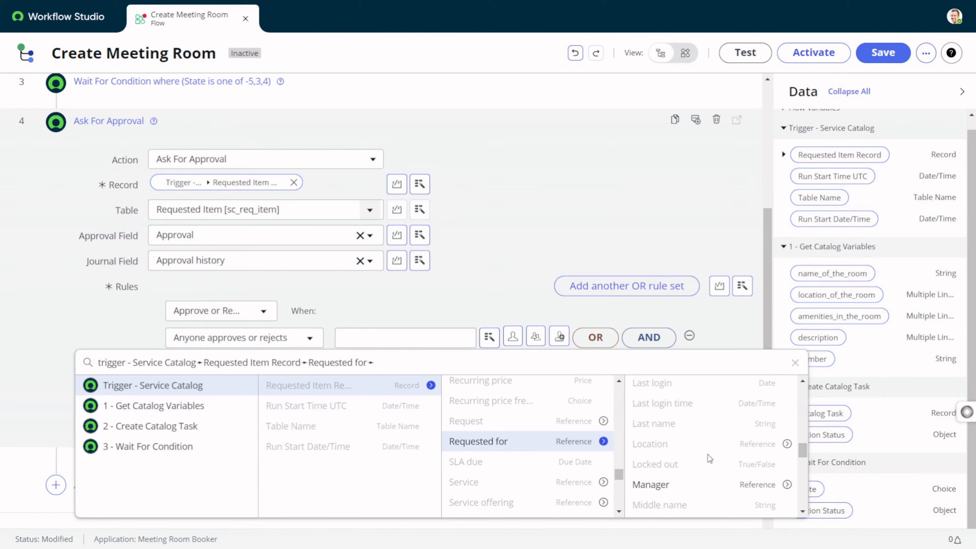
click(739, 487)
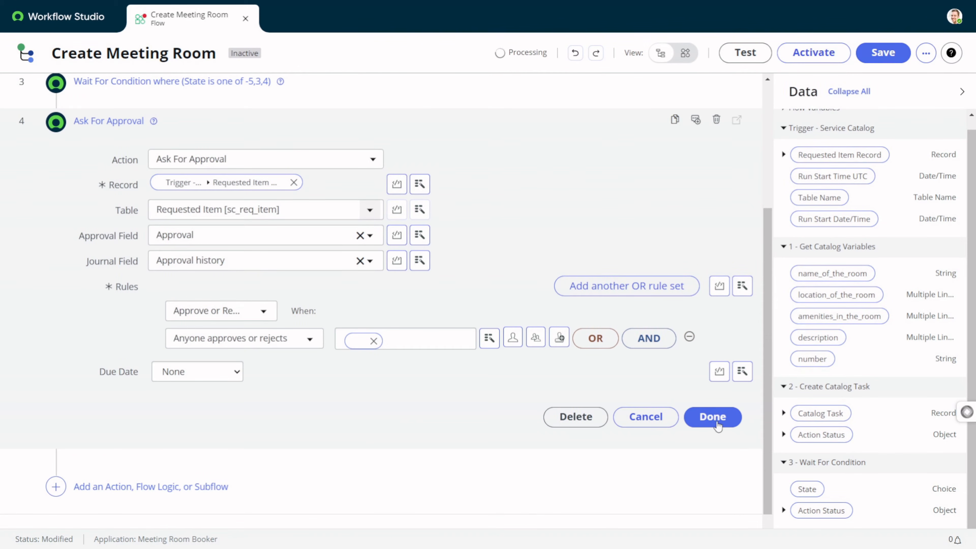
click(714, 419)
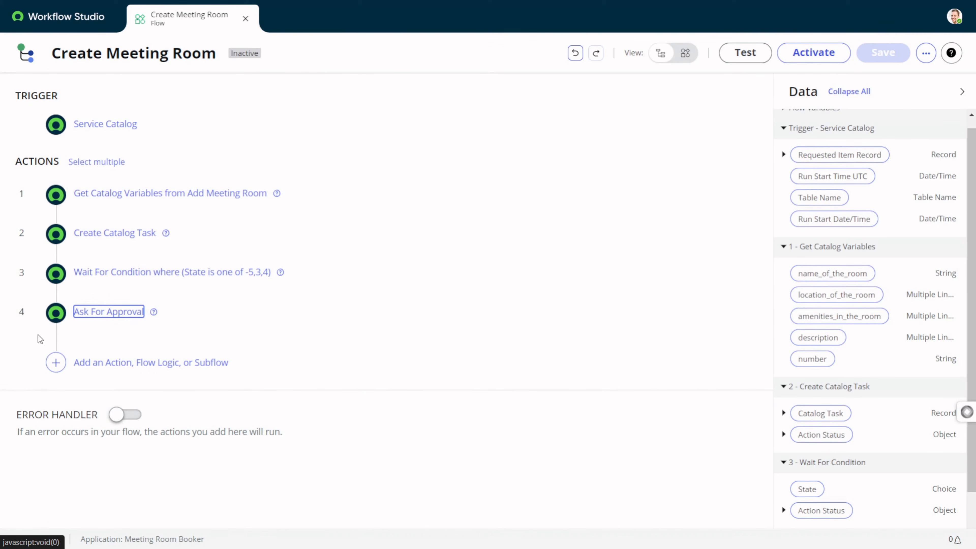
Add a "Do the following until" flow logic block after Ask For Approval.
click(54, 362)
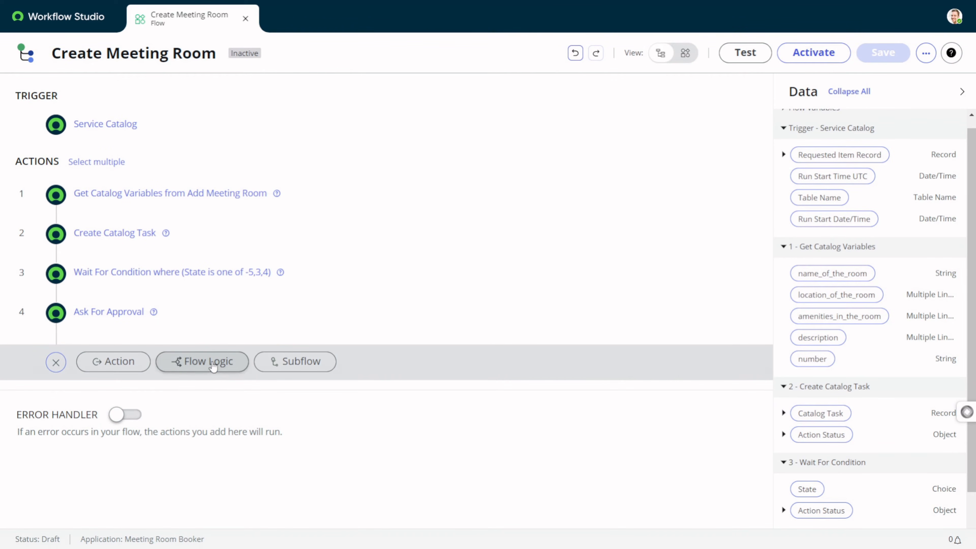
click(202, 361)
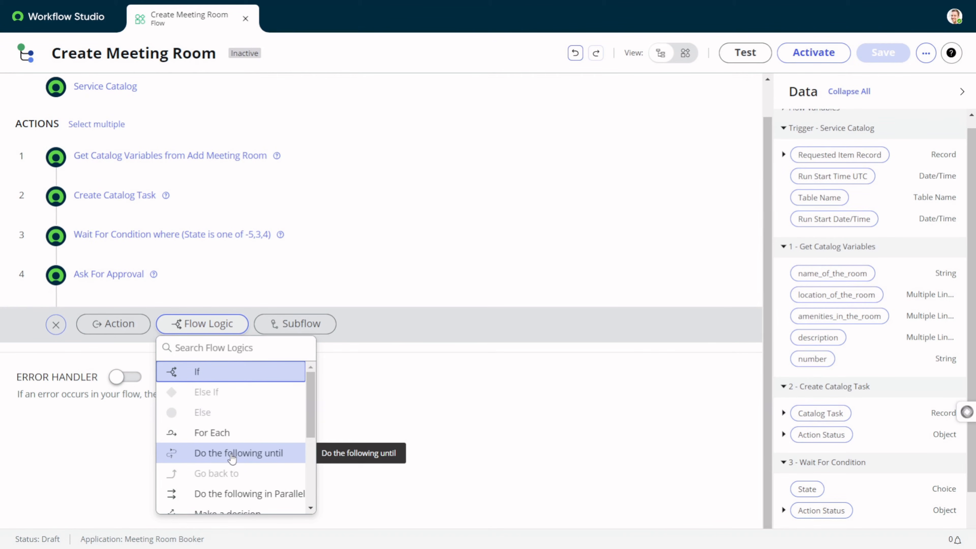
click(231, 454)
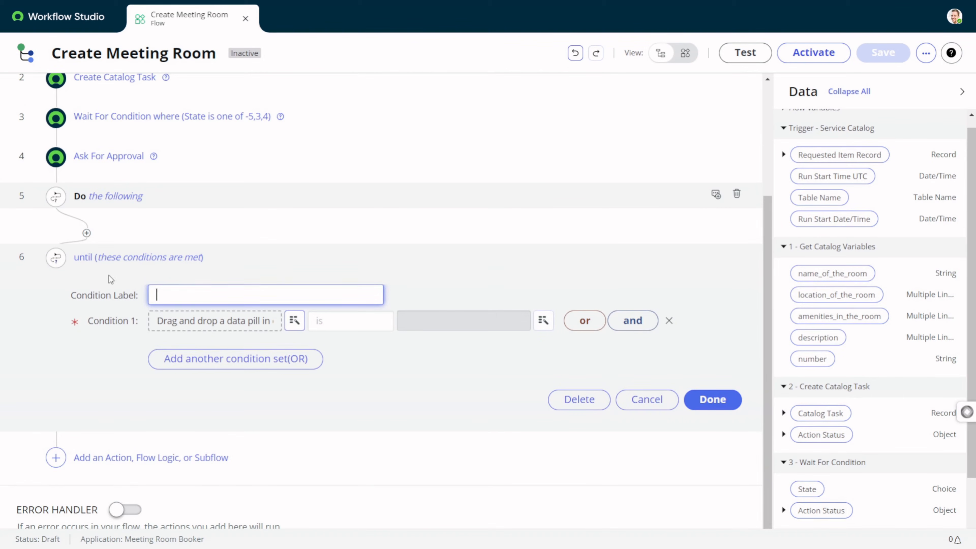
click(198, 302)
click(57, 366)
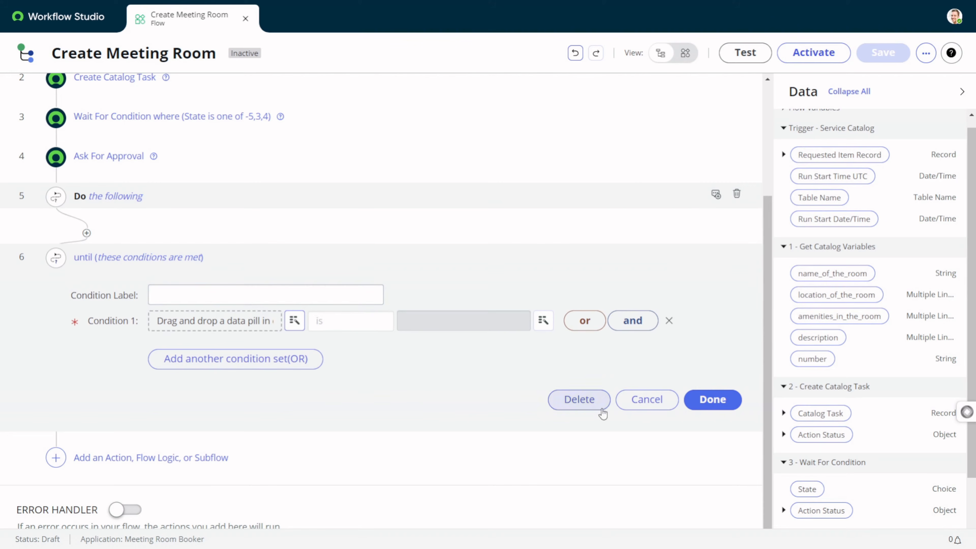
Set the loop's until condition to the Approval State output of Ask For Approval "is not" Requested.
scroll(826, 461, down, 2)
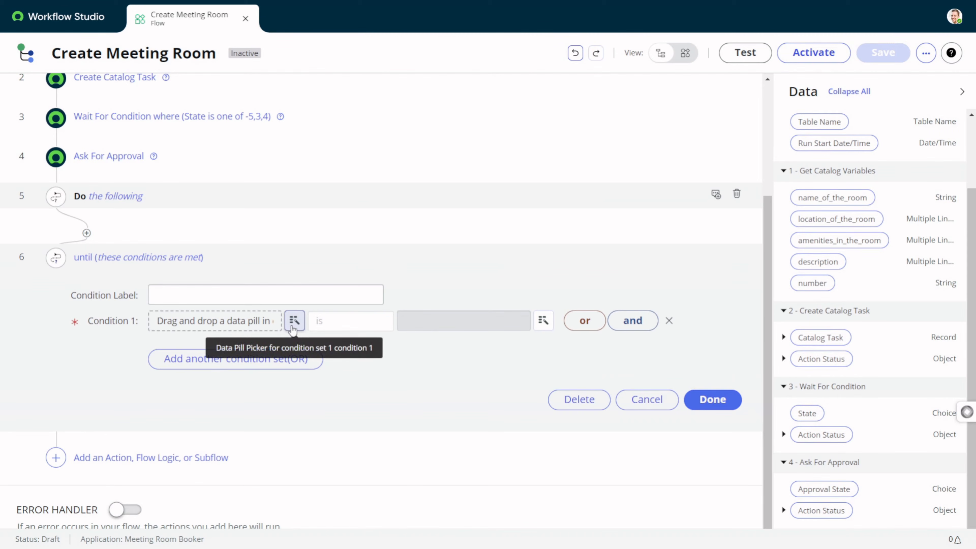
click(294, 320)
click(289, 453)
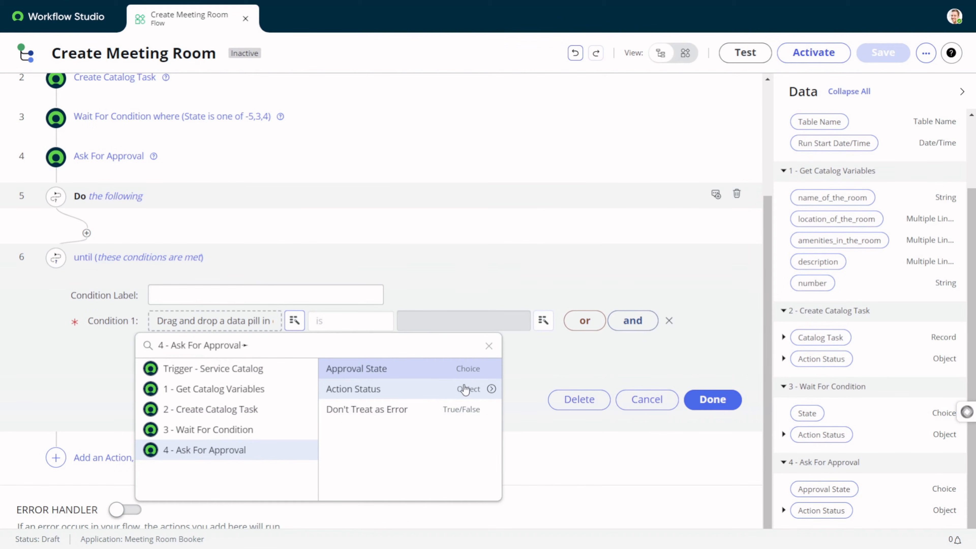
click(488, 390)
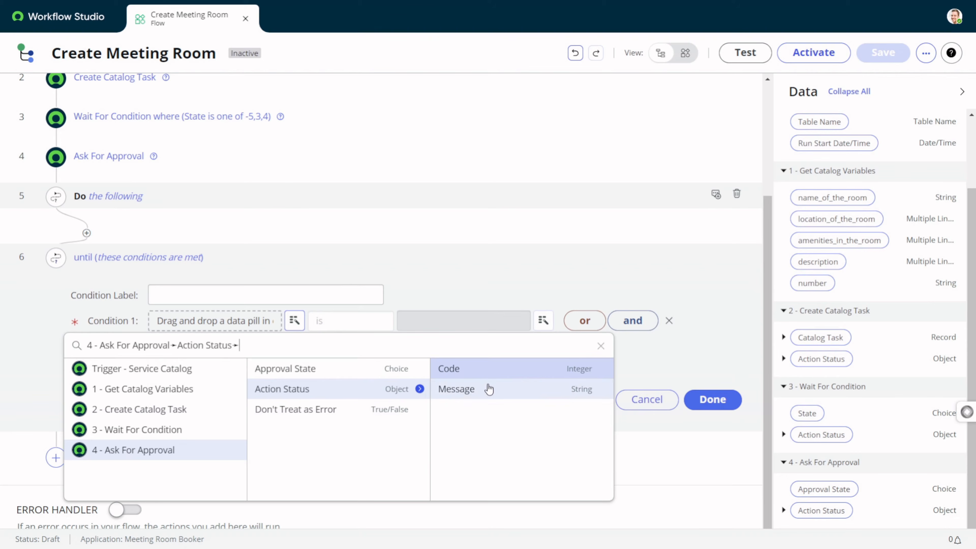
click(323, 369)
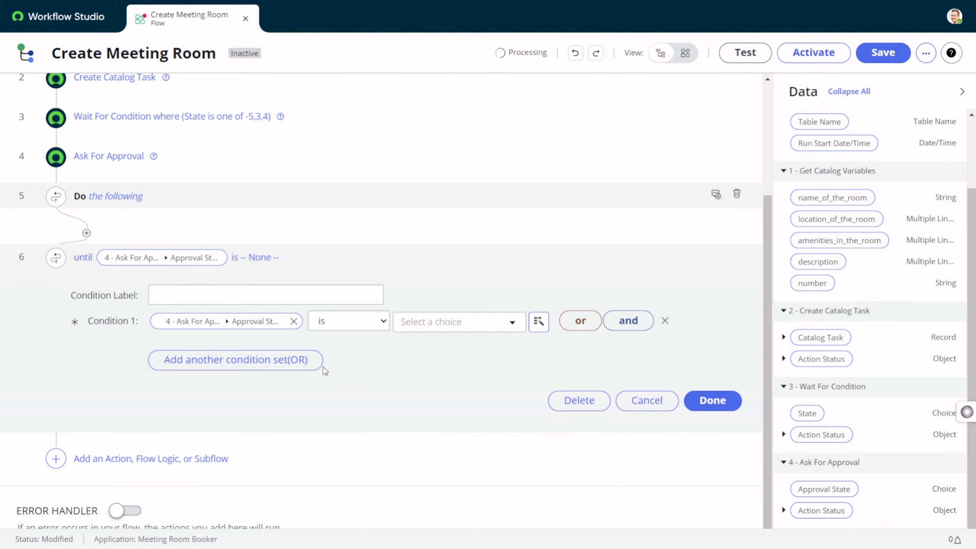
click(381, 326)
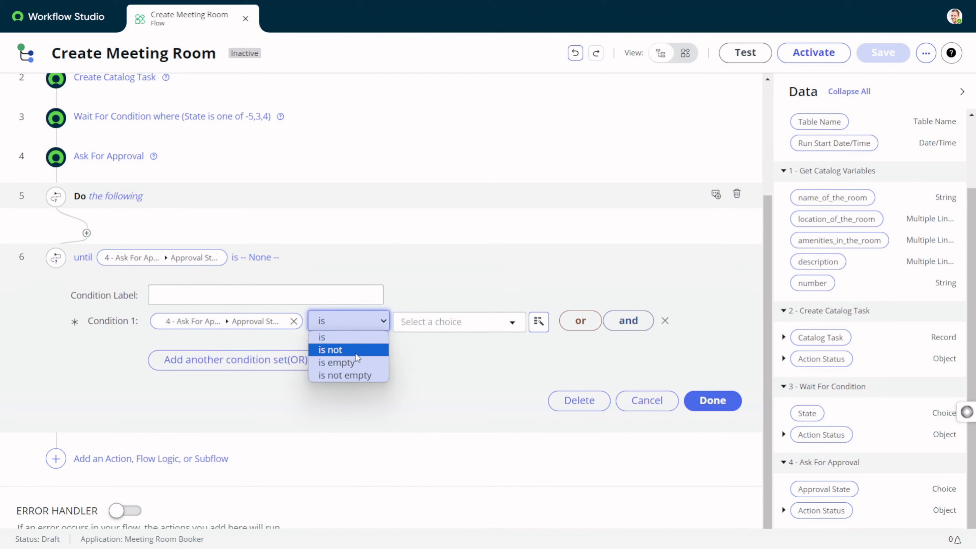
click(356, 351)
click(438, 325)
click(443, 385)
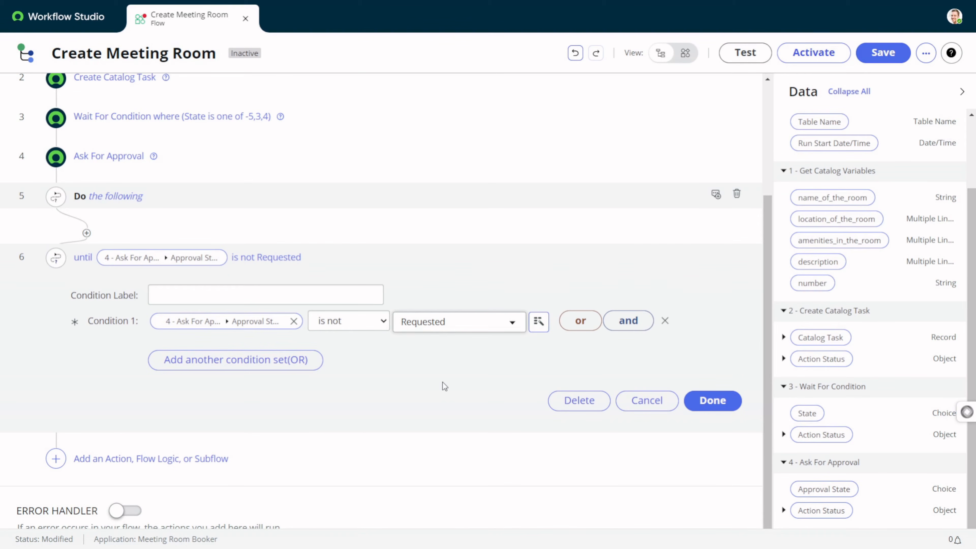
Add a Fire Event action inside the "Do the following until" loop.
click(86, 233)
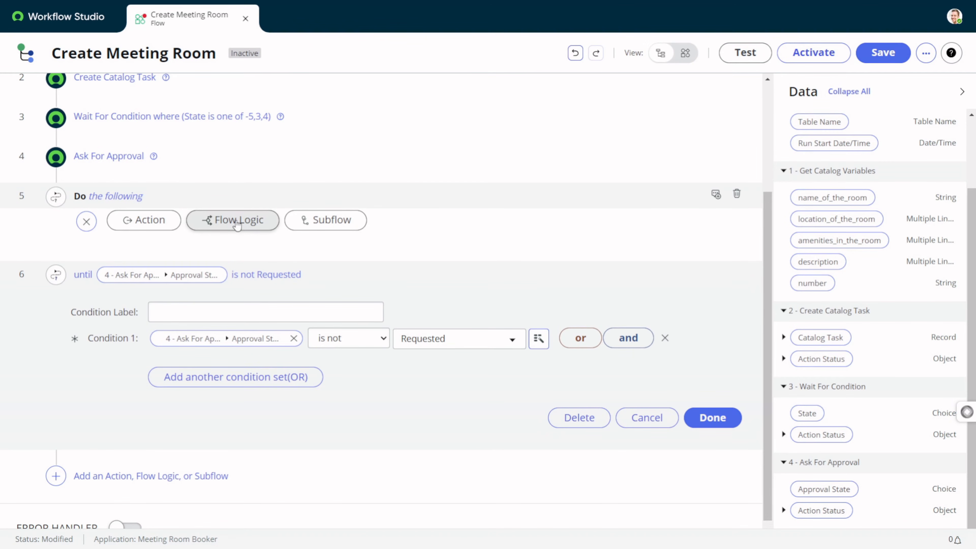
click(237, 225)
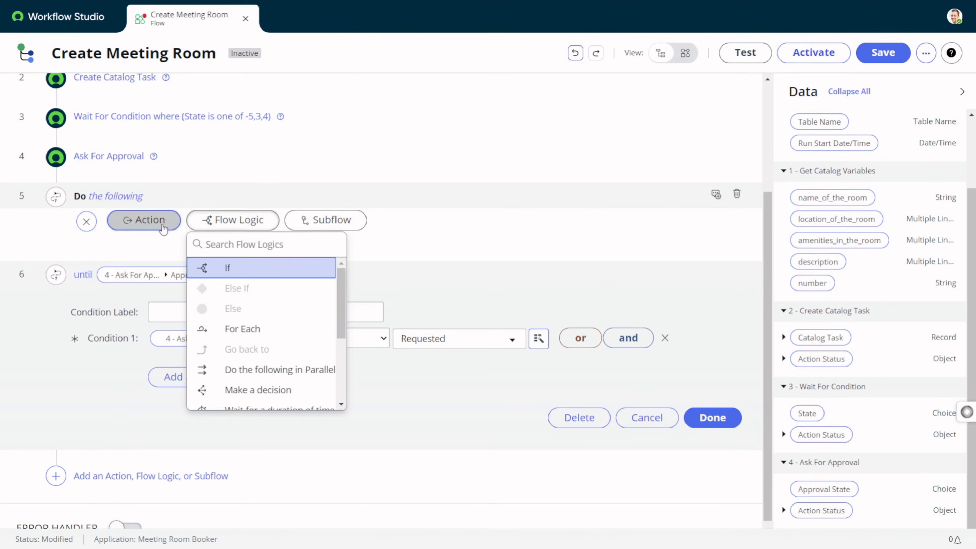
click(146, 220)
text(fire)
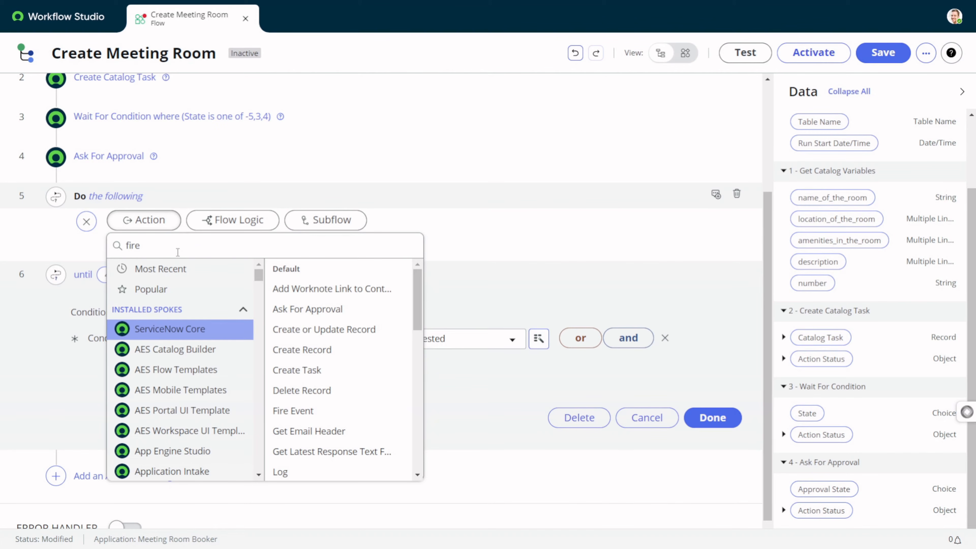
click(307, 289)
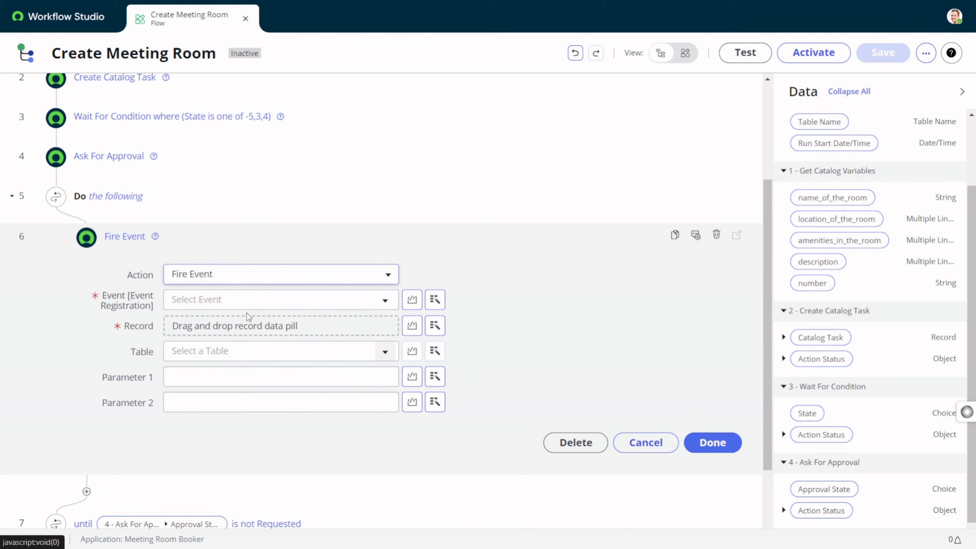
Set the event to the first "alm_transfer_order_line_subtask.escalati" entry and the record to Create Catalog Task's Catalog Task, and finish the Fire Event action.
click(250, 305)
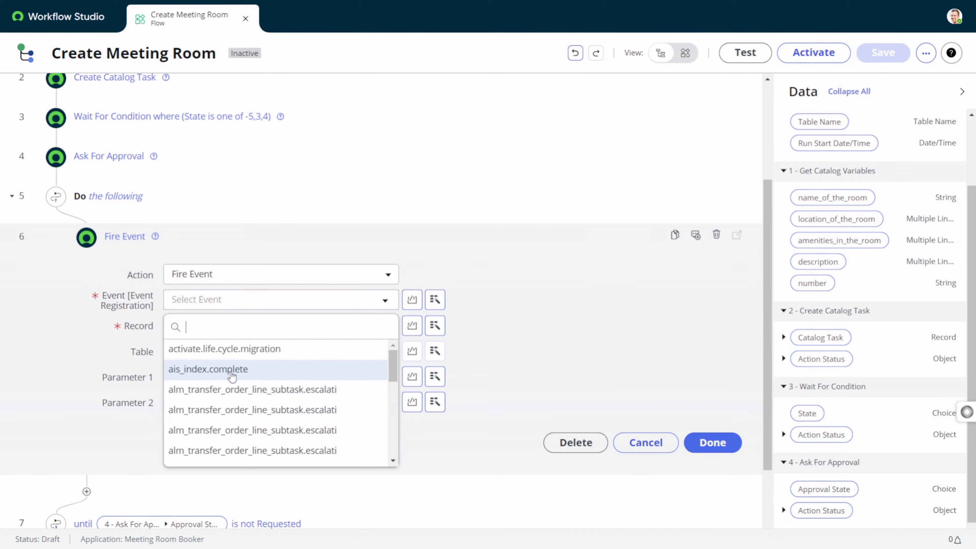
click(231, 390)
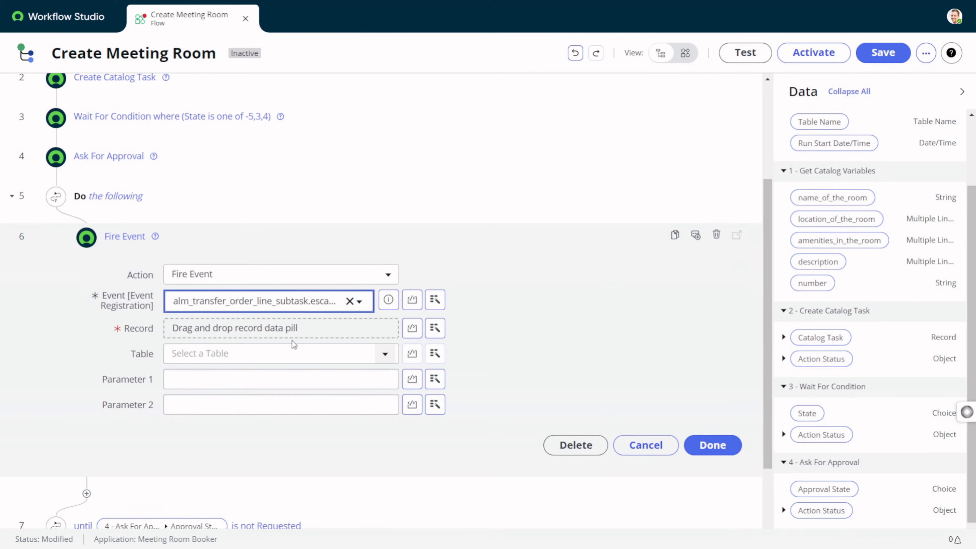
scroll(861, 410, down, 1)
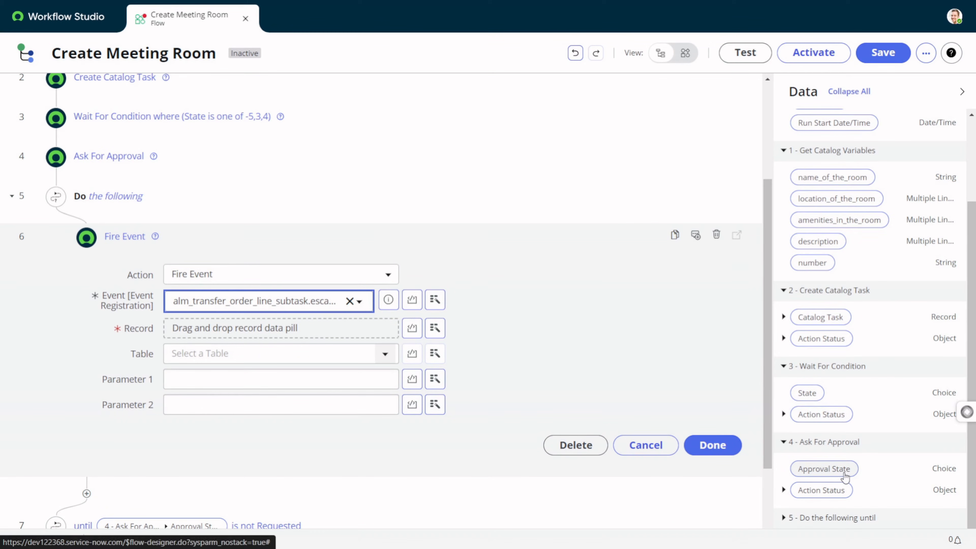
mouse_move(821, 317)
mouse_down()
mouse_move(582, 336)
mouse_move(245, 338)
mouse_up()
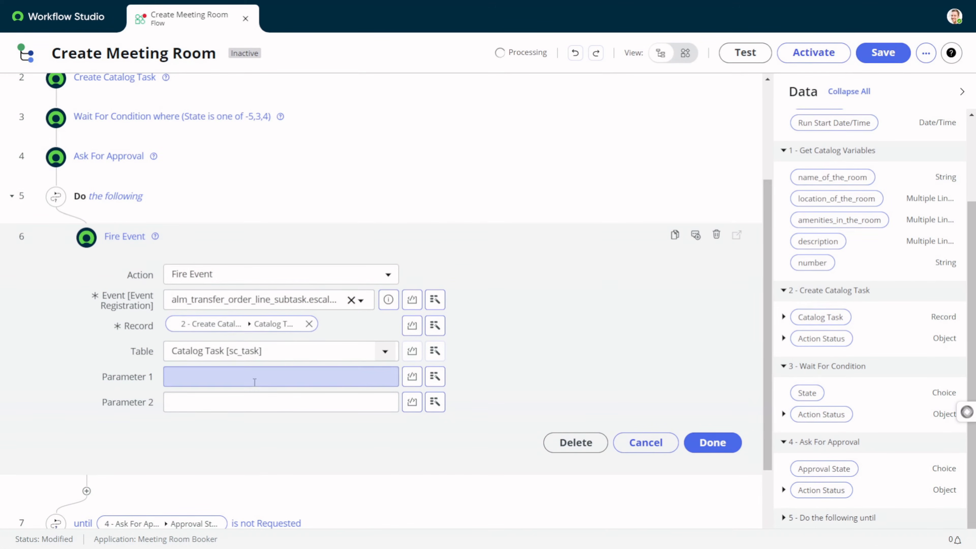
click(286, 382)
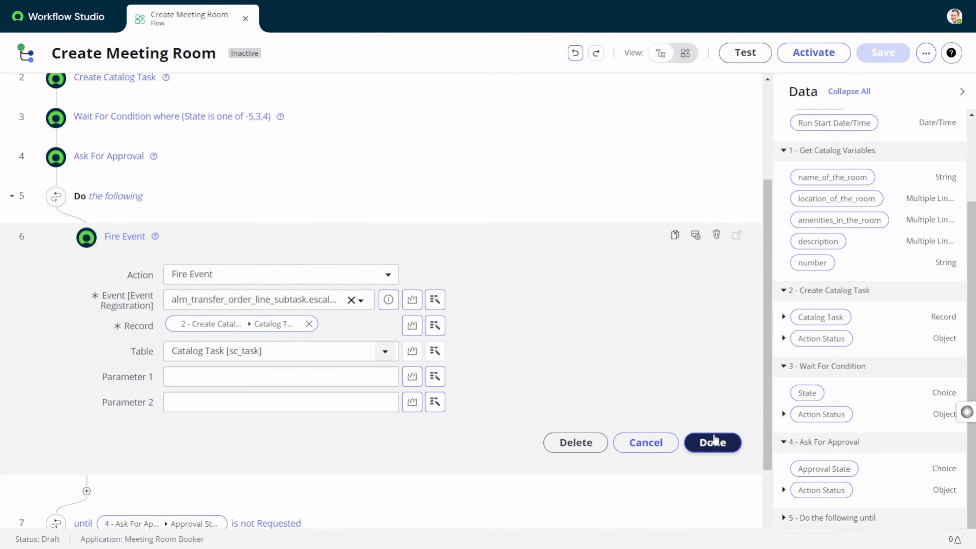
click(713, 442)
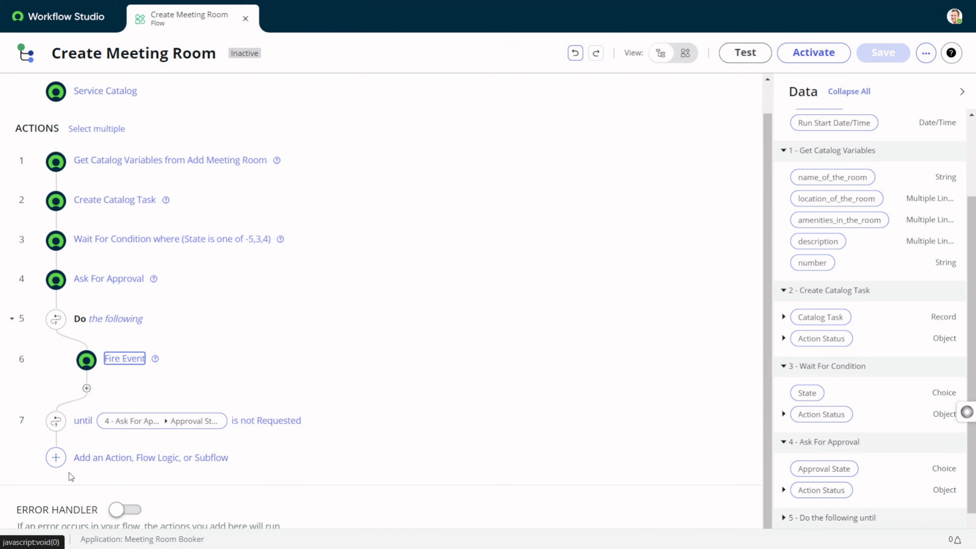
Add an If flow logic block after the loop's until condition.
click(56, 457)
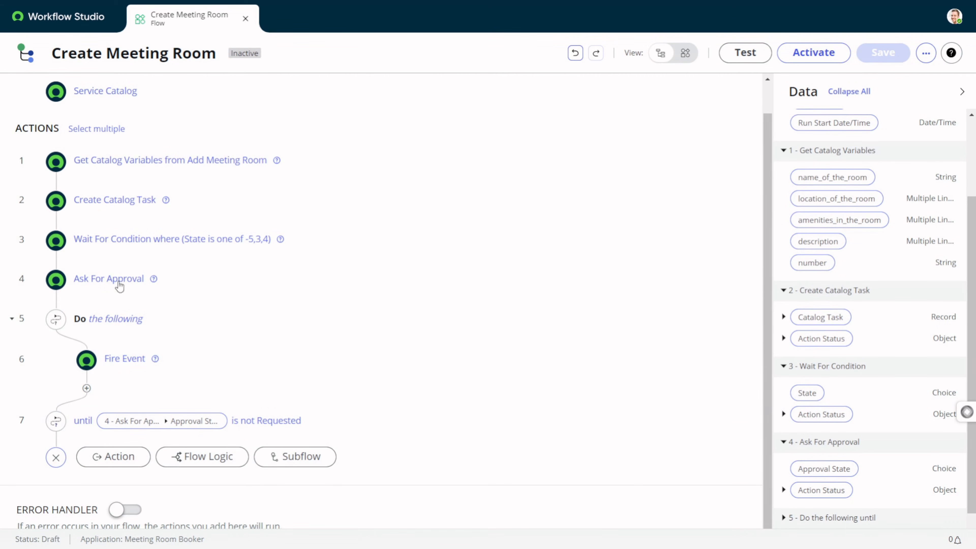
click(116, 456)
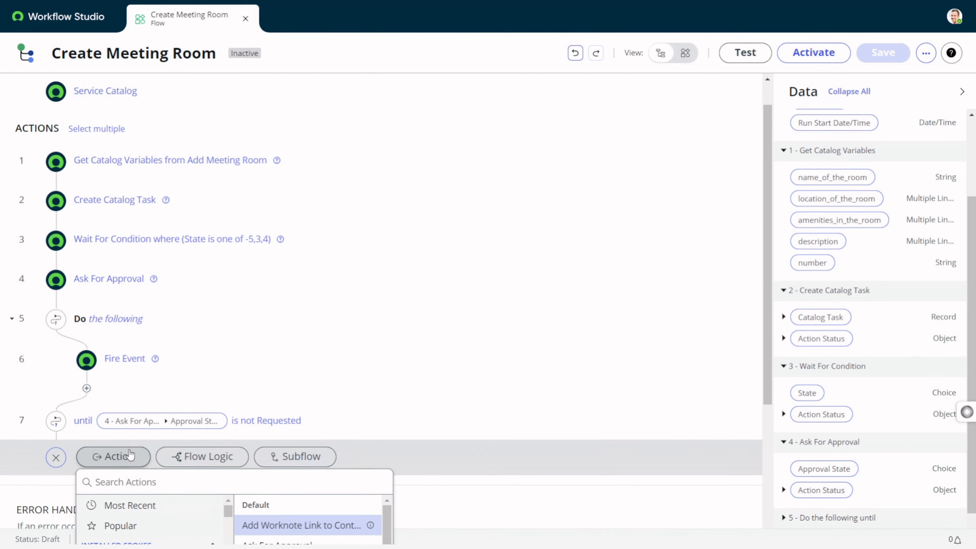
click(223, 288)
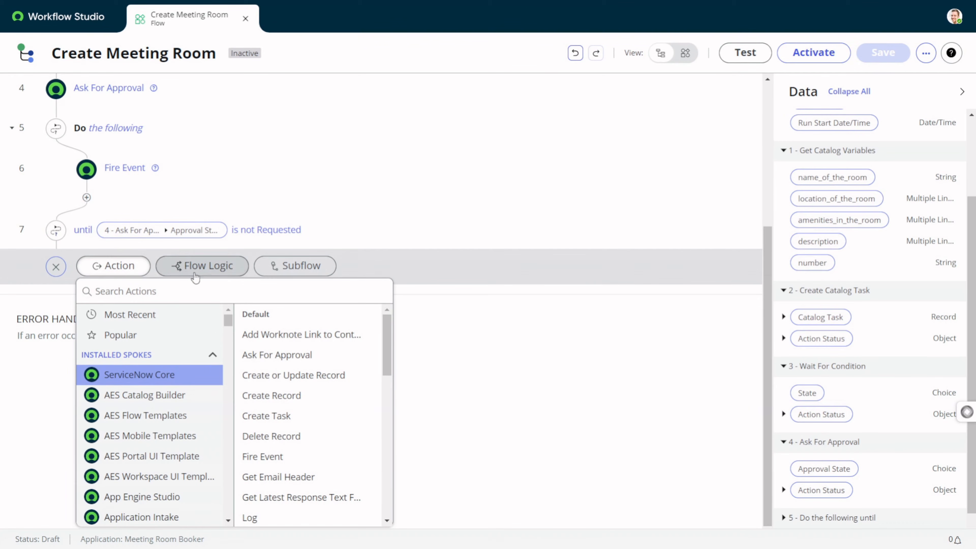
click(177, 273)
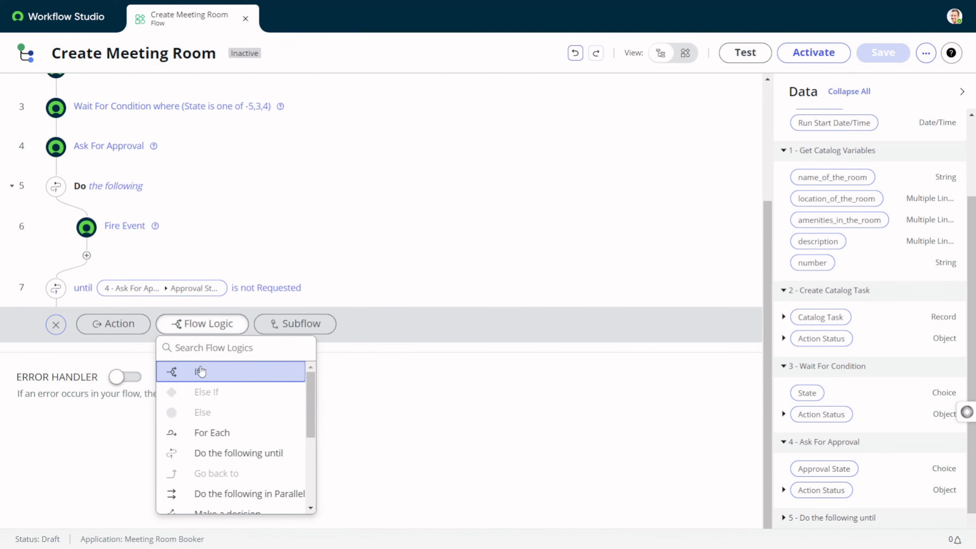
click(200, 372)
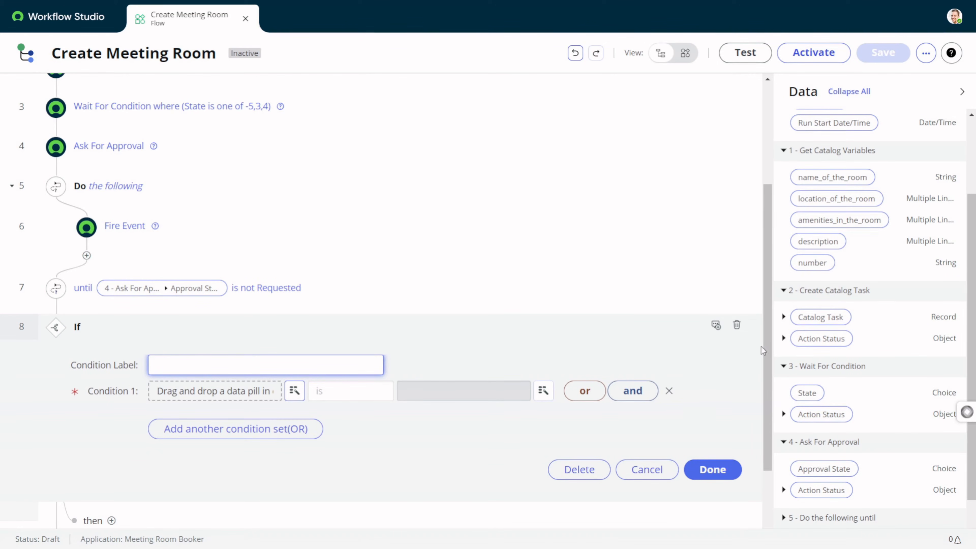
Set the If condition to the Approval State output of Ask For Approval "is" Rejected, and finish the block.
drag(831, 481, 242, 402)
click(442, 394)
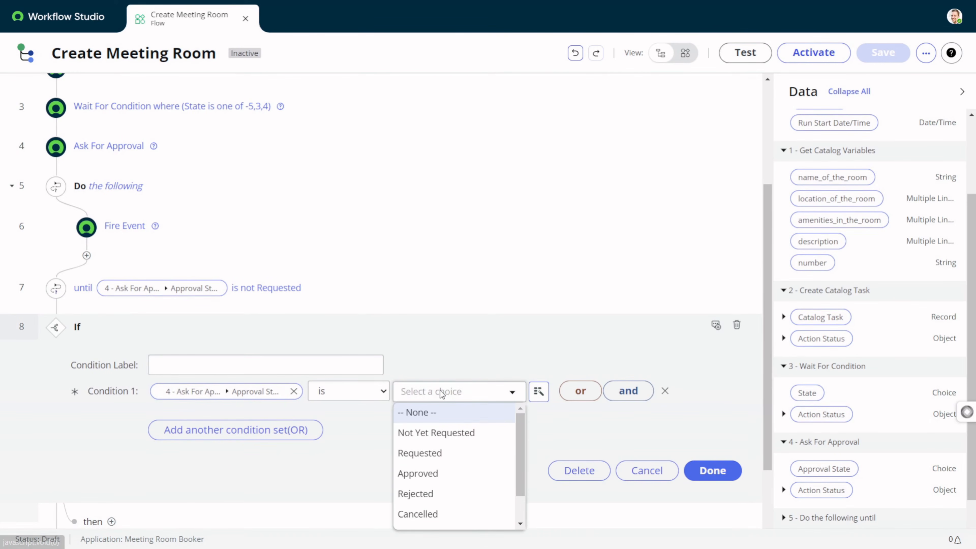
click(429, 495)
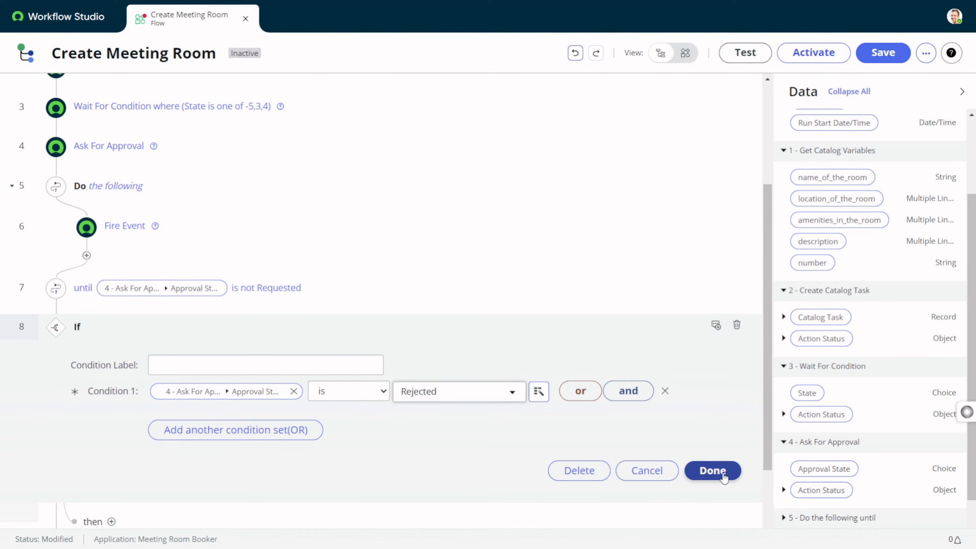
click(714, 472)
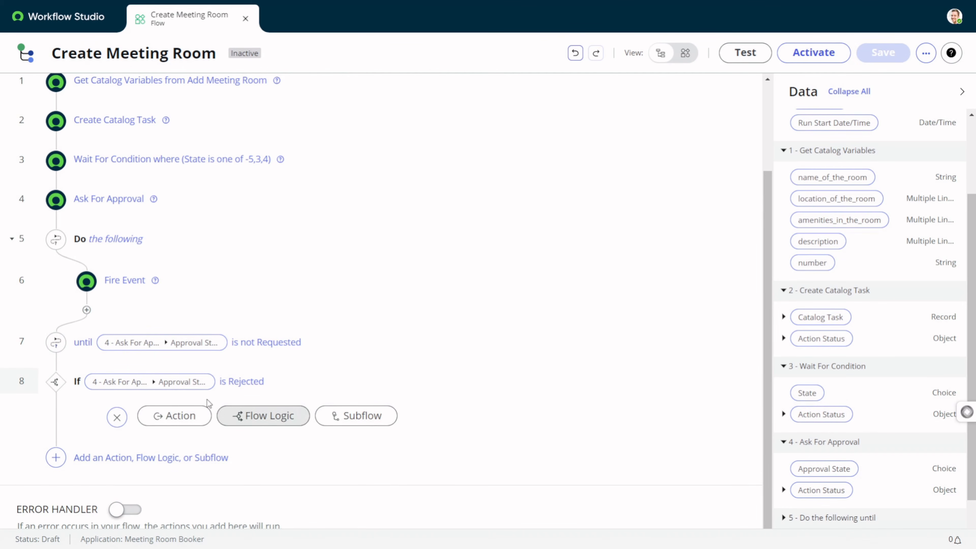
Add a "Go back to" flow logic block inside the If branch for rejected approvals.
scroll(231, 385, up, 2)
scroll(230, 384, down, 2)
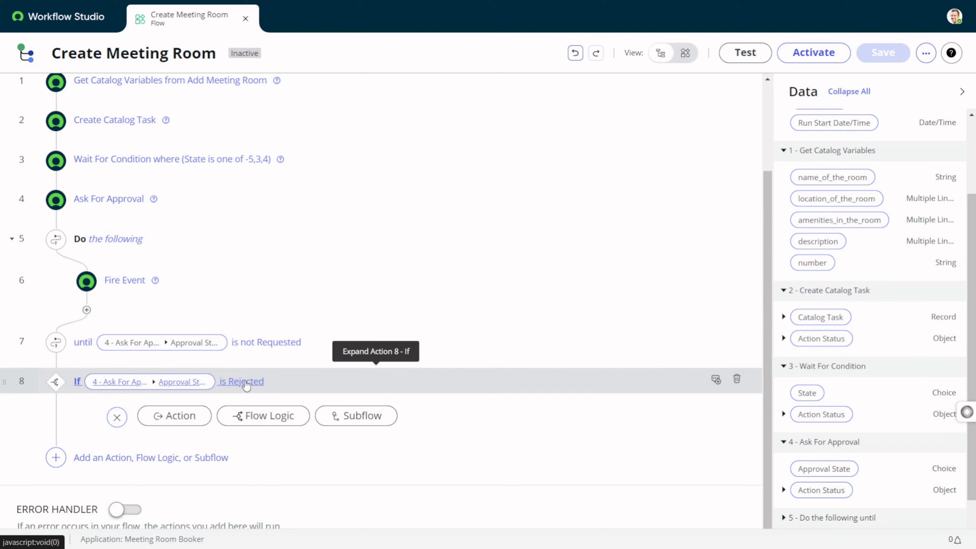
scroll(246, 384, up, 3)
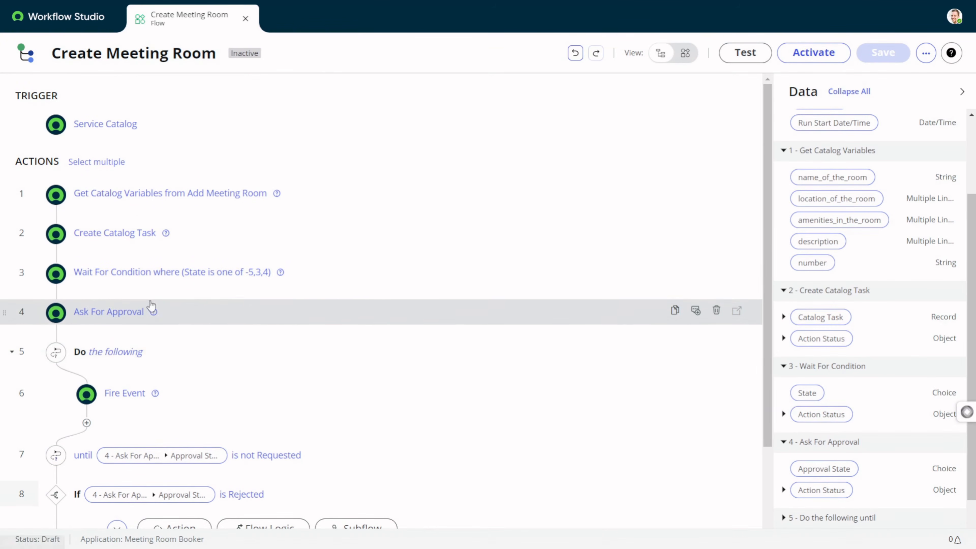
scroll(153, 310, down, 3)
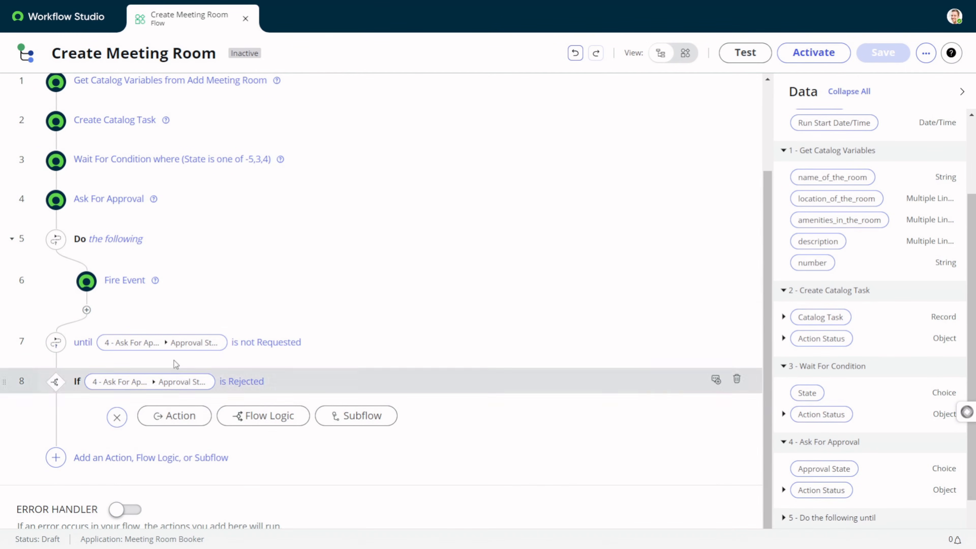
scroll(150, 330, up, 3)
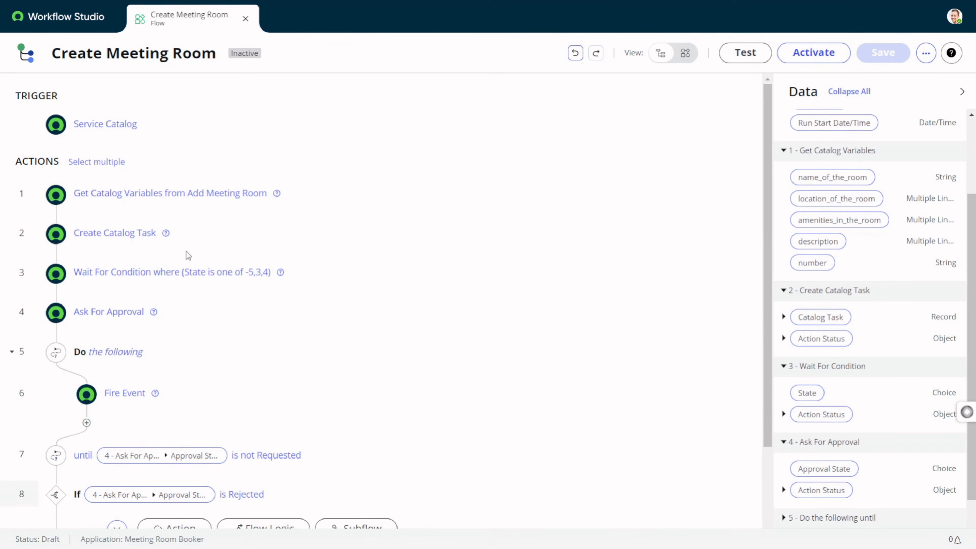
scroll(185, 255, down, 3)
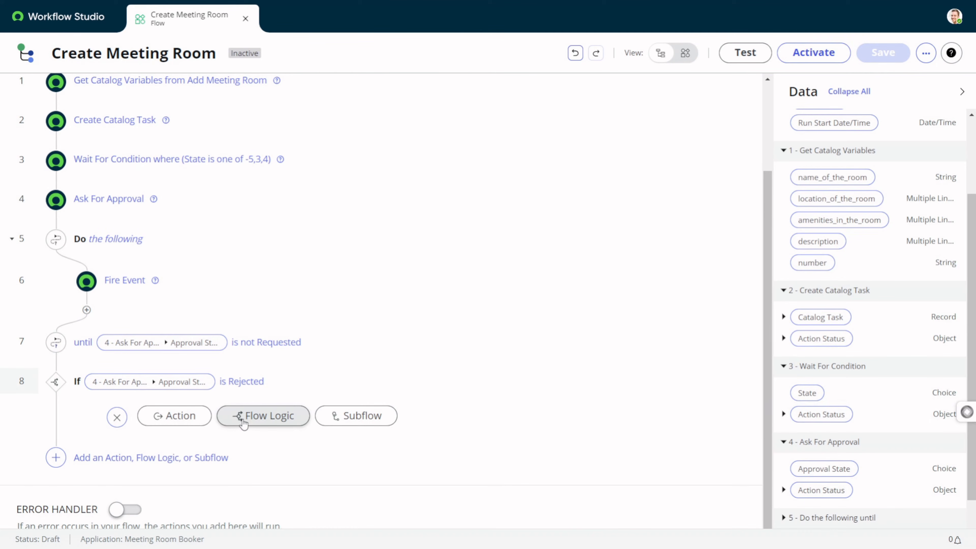
click(243, 423)
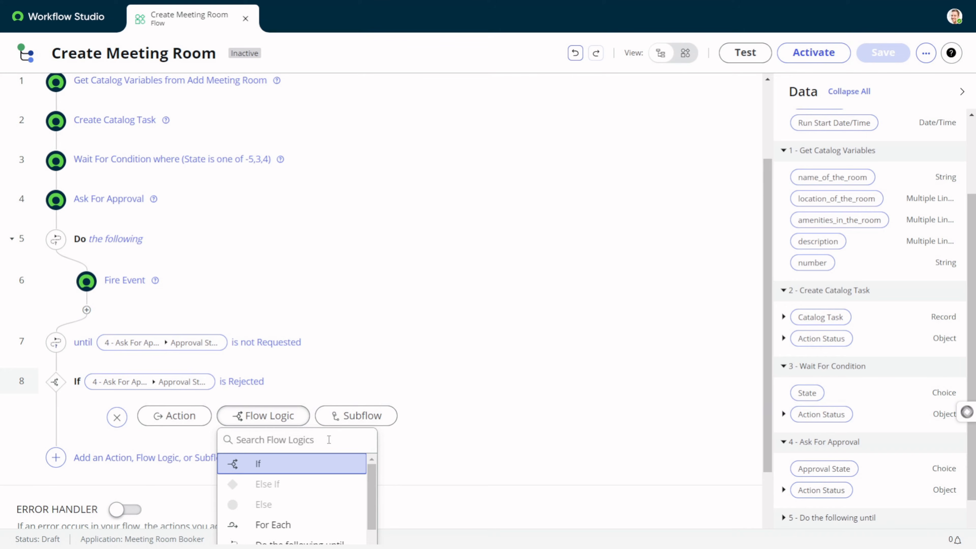
text(go)
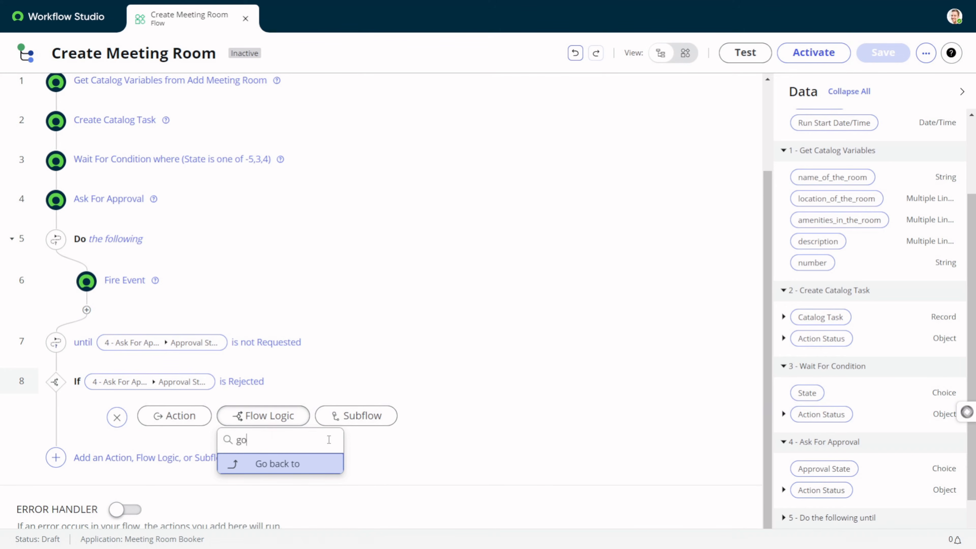
click(297, 465)
scroll(298, 420, down, 2)
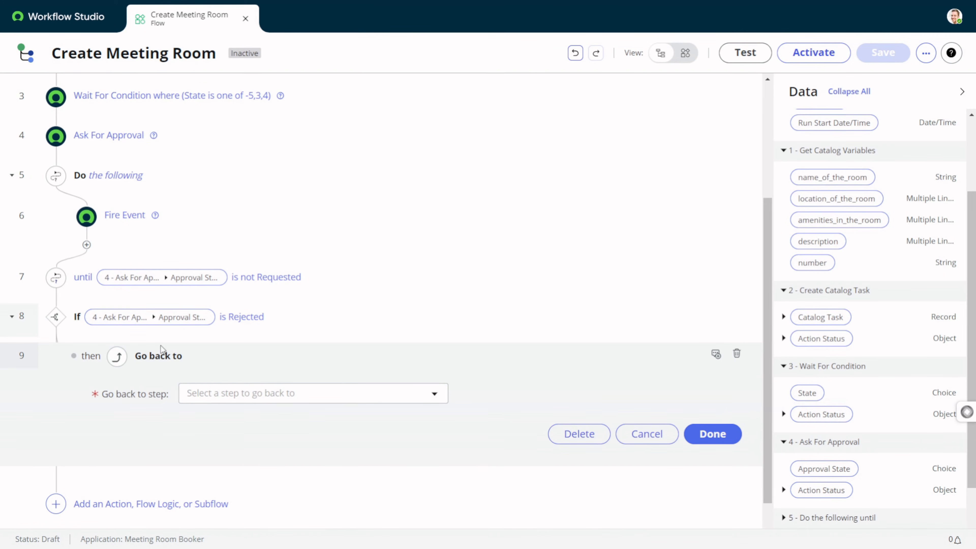
Set the "Go back to" target to "2 - Create Catalog Task", finish the block and follow its link to the target step.
click(196, 400)
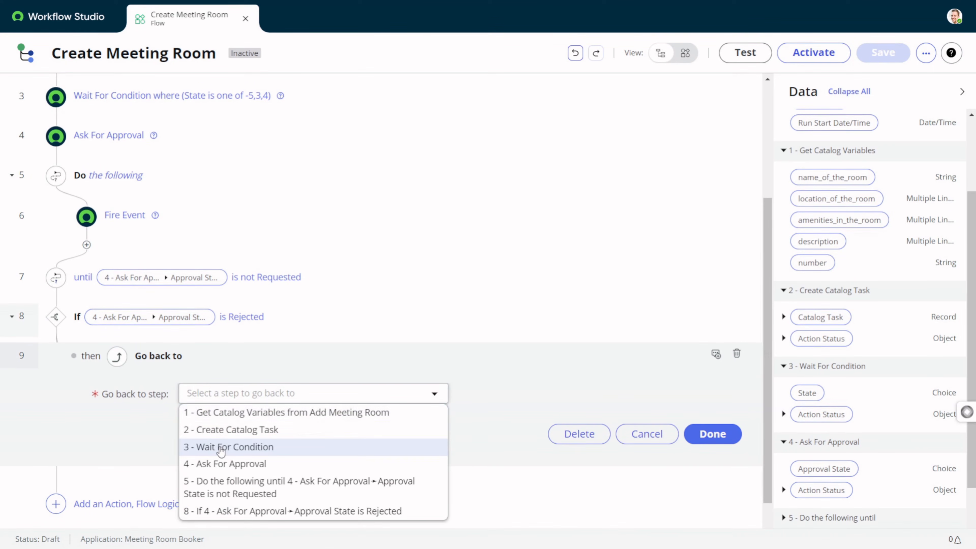
click(243, 436)
click(710, 435)
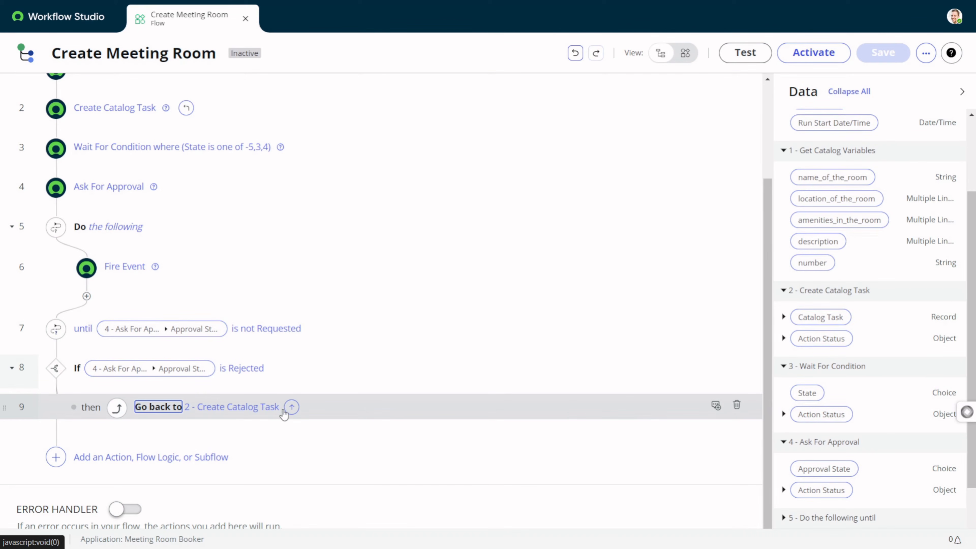
click(291, 407)
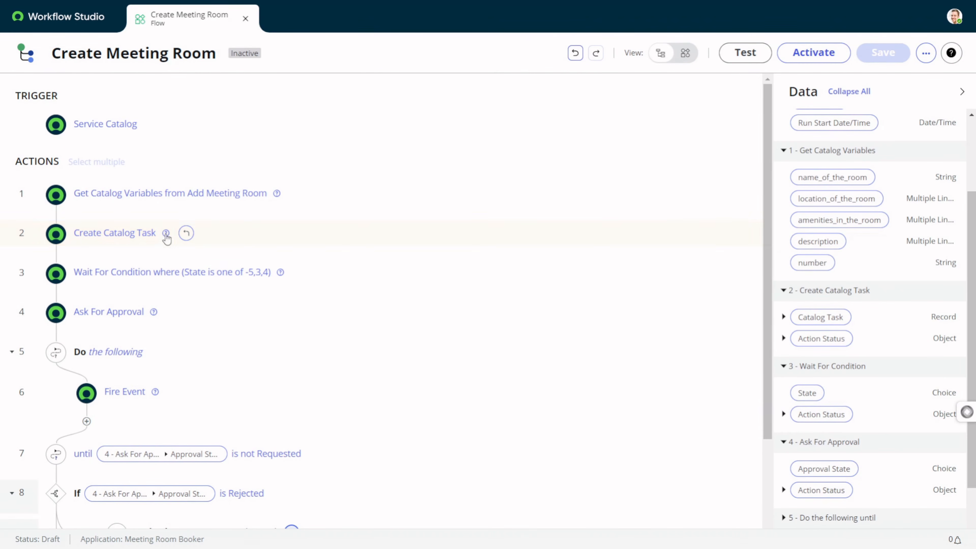
Add an Else flow logic block after the If branch.
scroll(238, 301, down, 3)
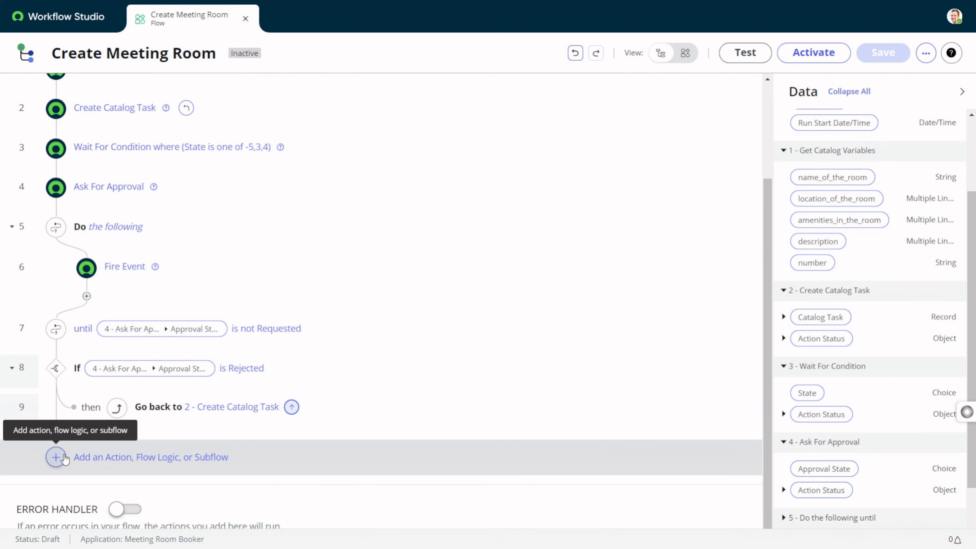
click(63, 458)
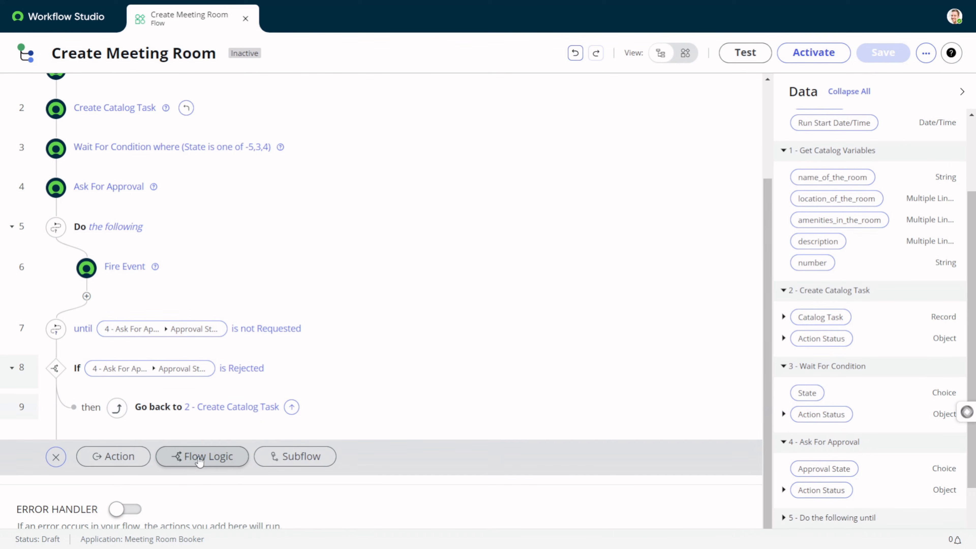
click(199, 460)
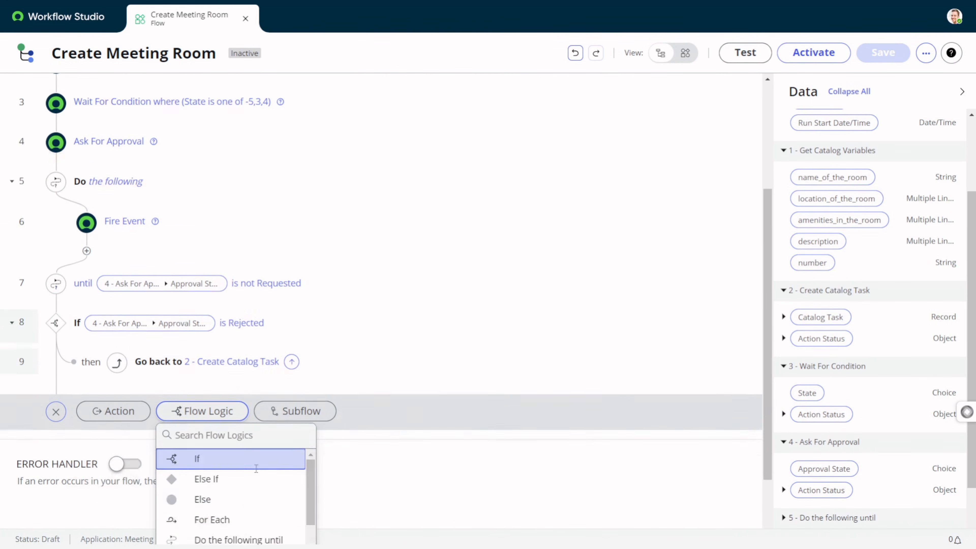
click(224, 418)
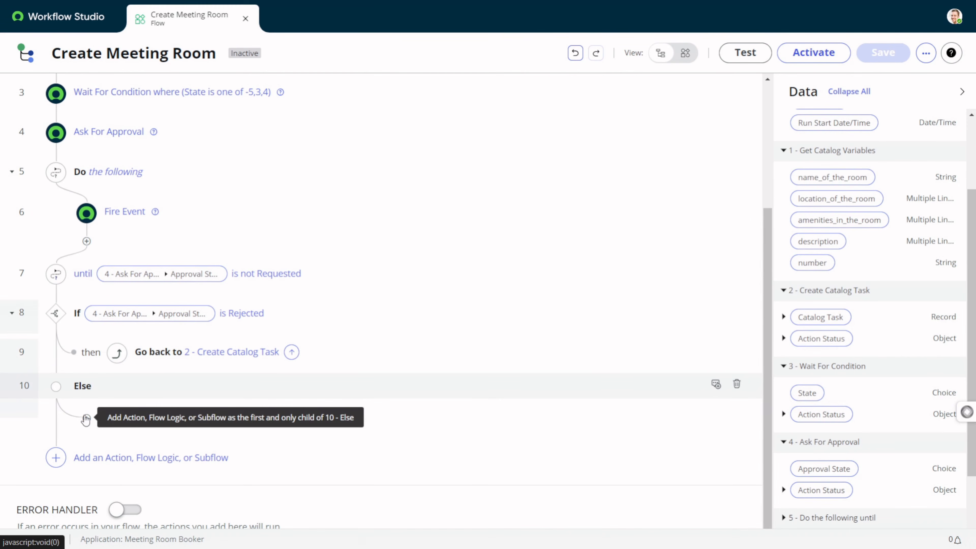
Add a Try flow logic block inside the Else branch.
click(86, 419)
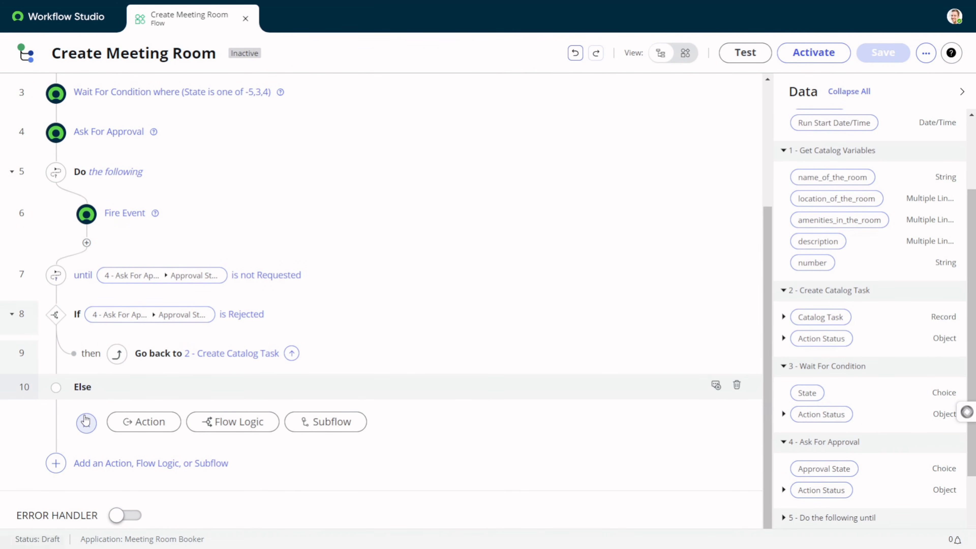
click(126, 423)
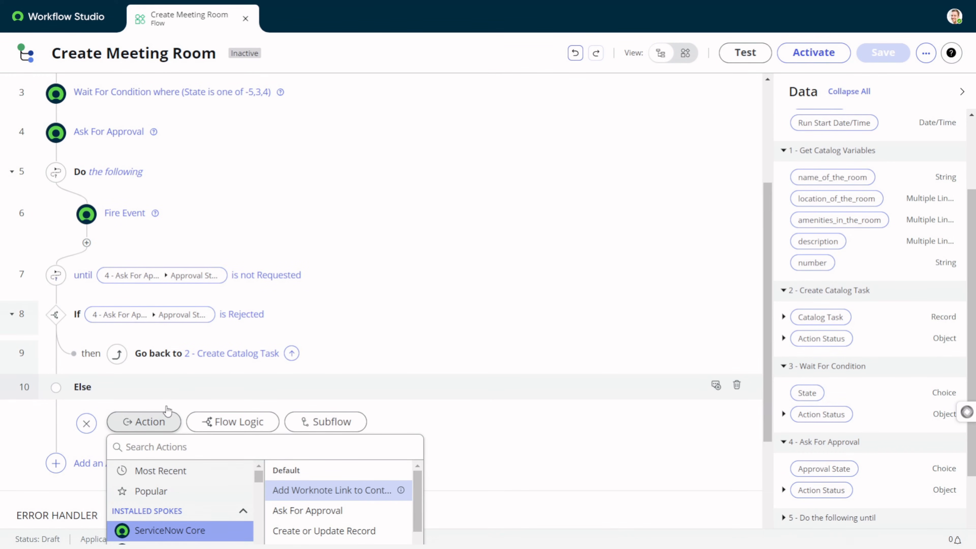
click(345, 281)
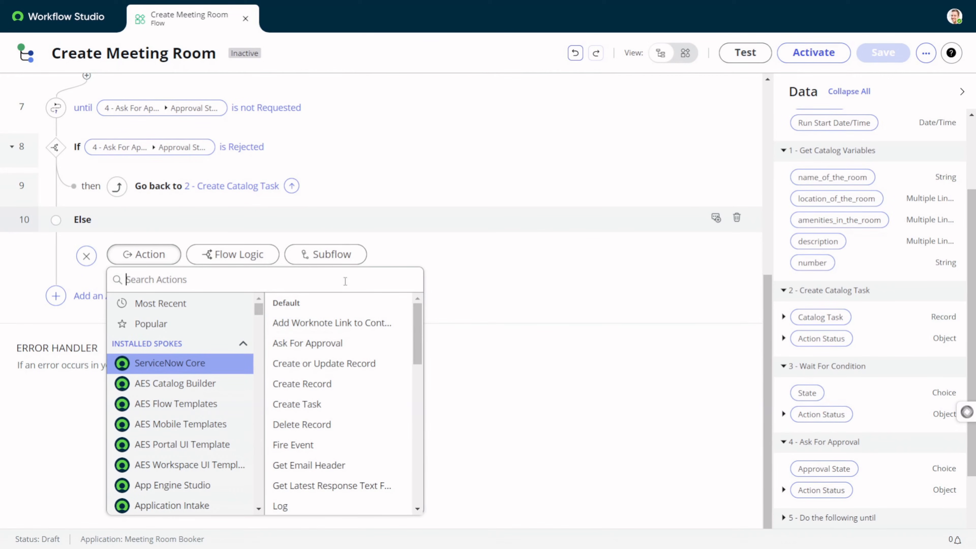
text(try)
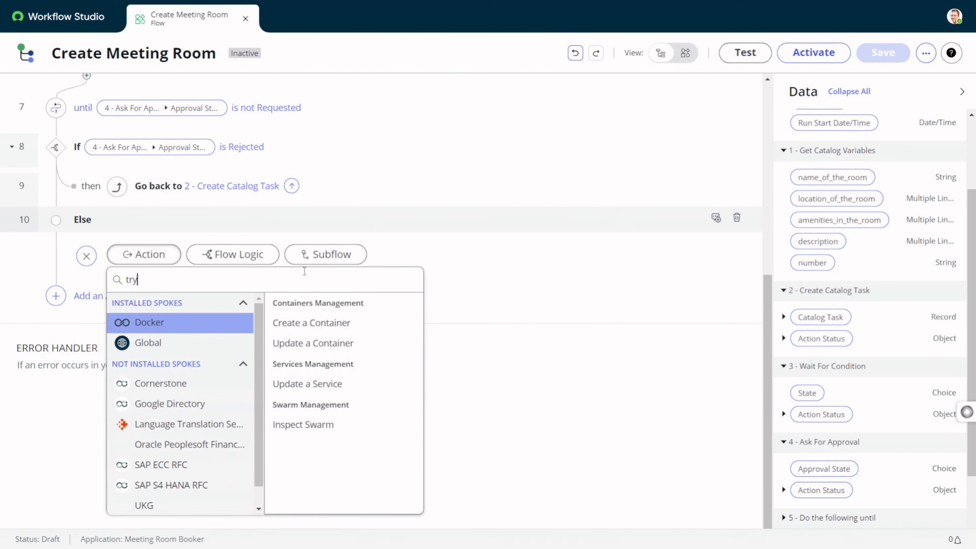
click(263, 260)
click(254, 347)
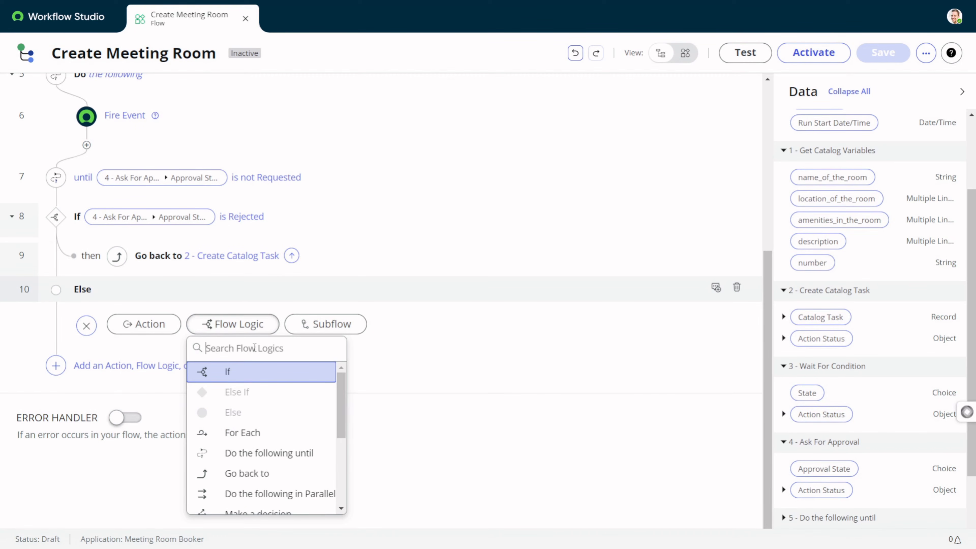
text(tru)
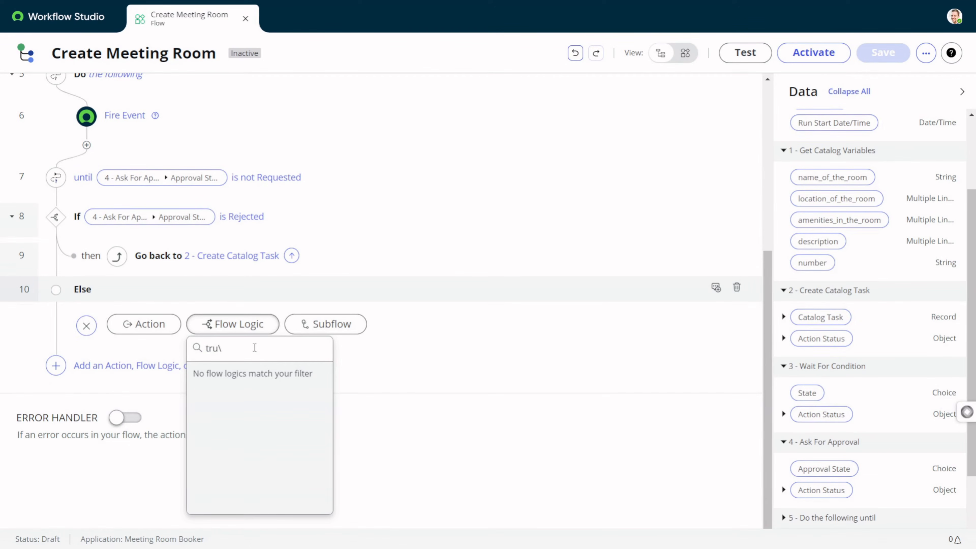
key(BackSpace)
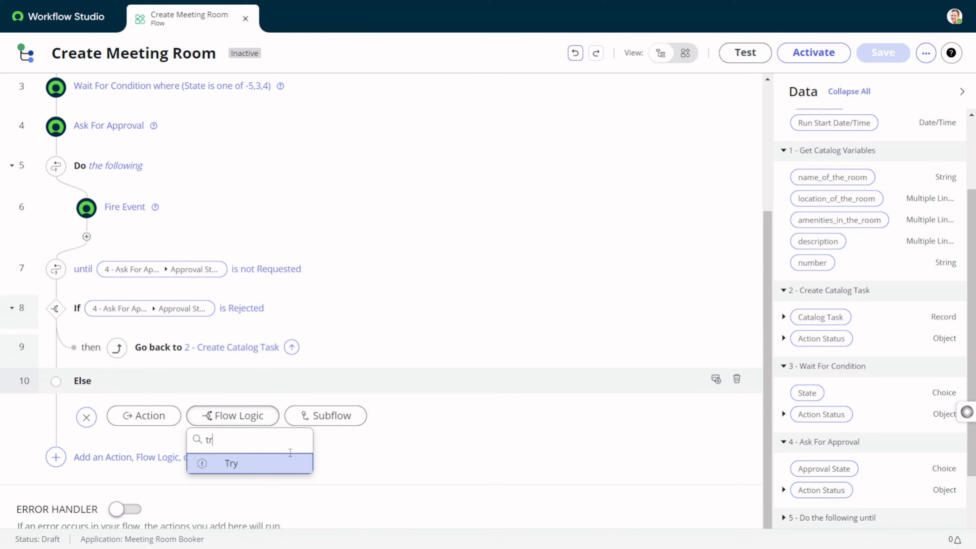
click(279, 463)
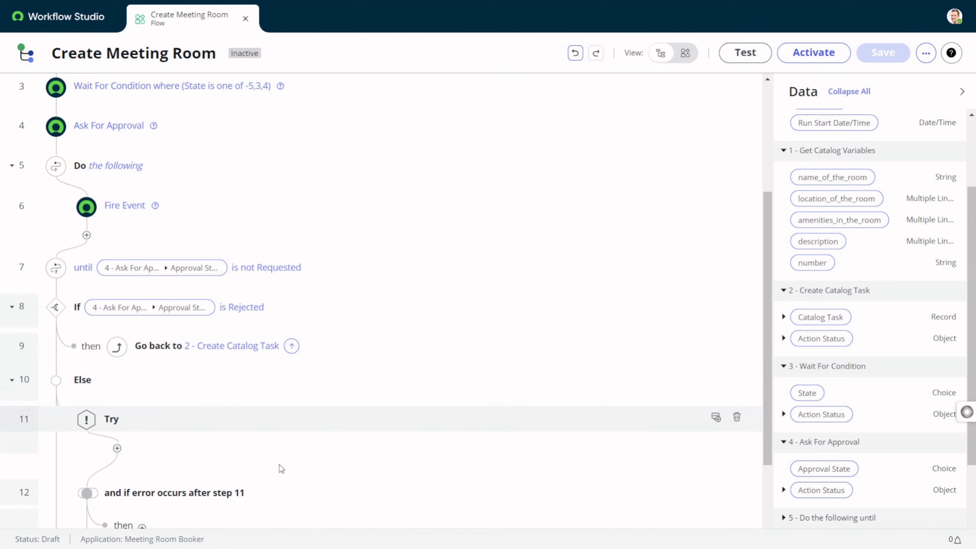
Add a Create Record action inside the Try block and set its table to Meeting room [x_263952_meeting_1_meeting_room].
scroll(237, 405, down, 3)
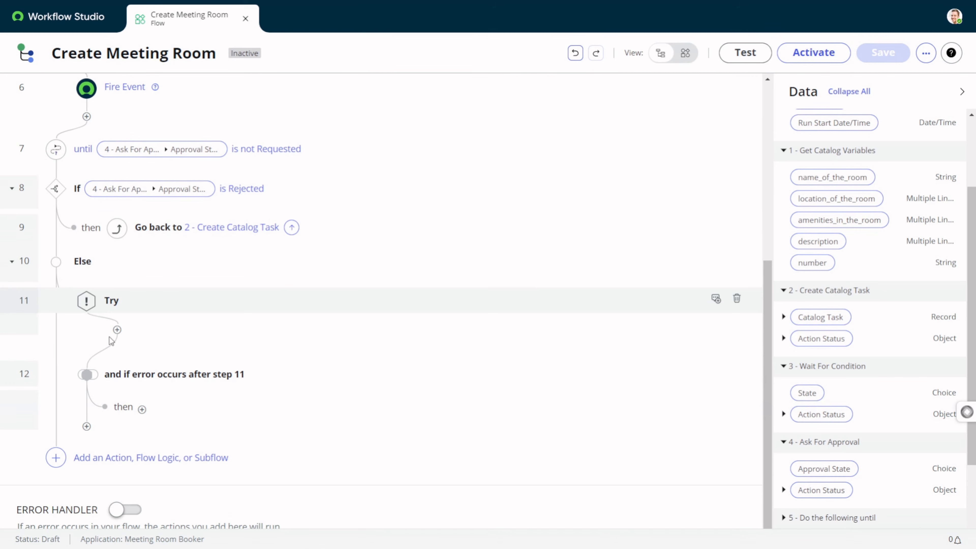
click(118, 330)
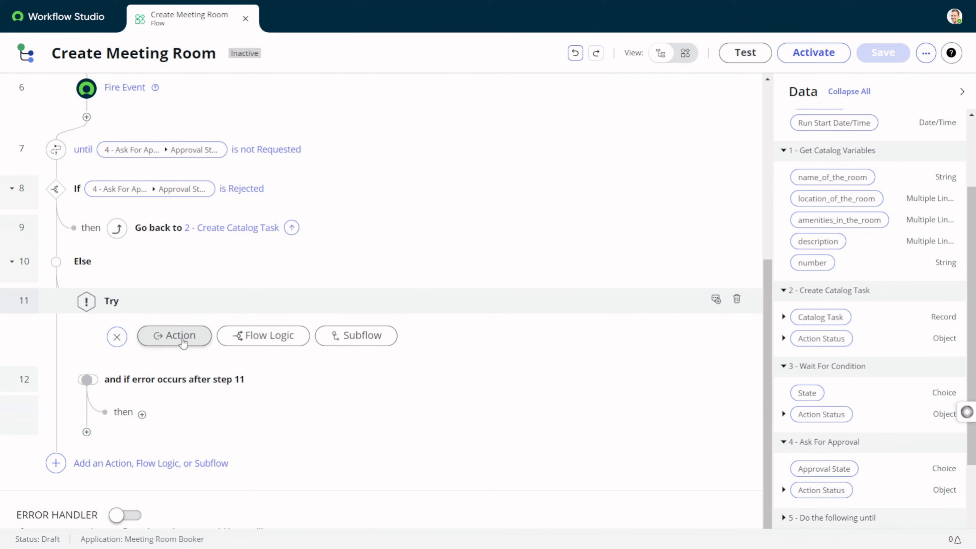
click(183, 342)
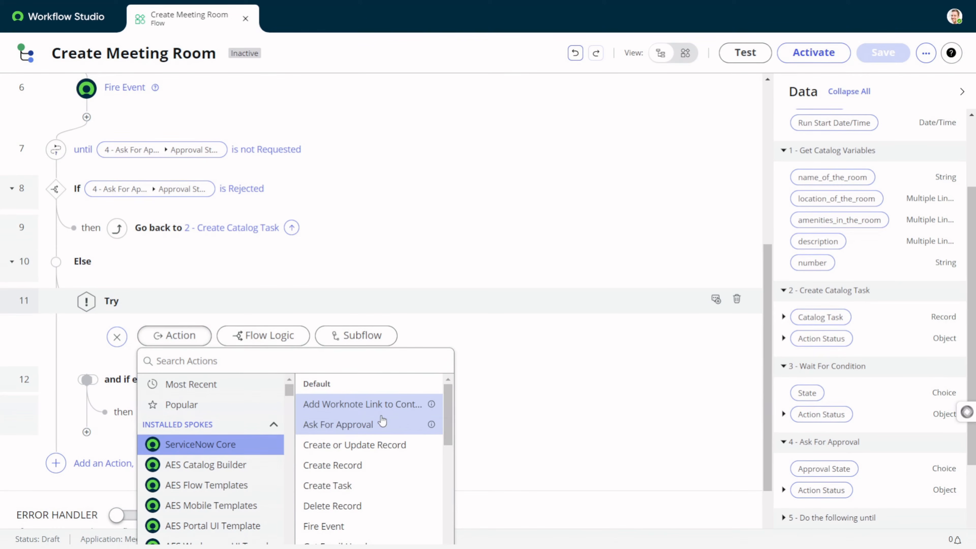
click(388, 464)
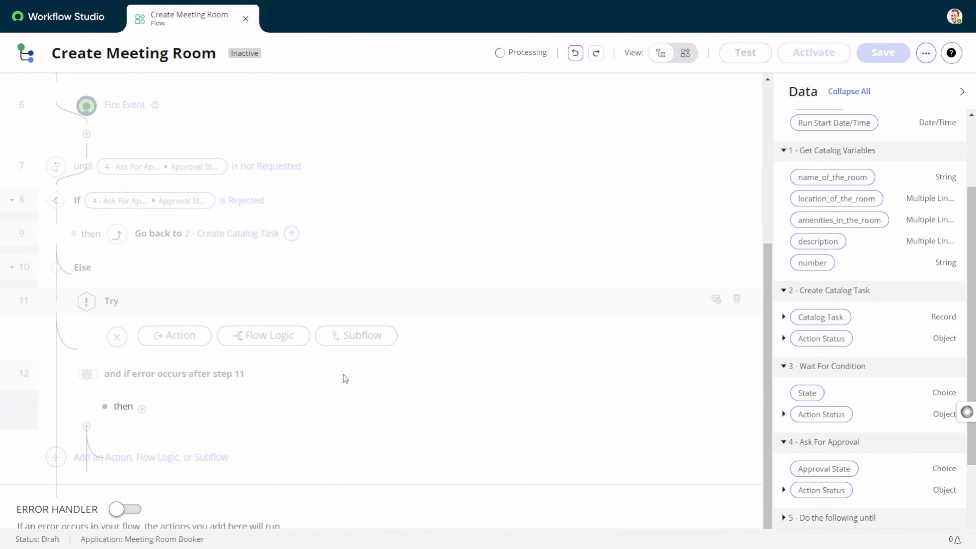
click(299, 402)
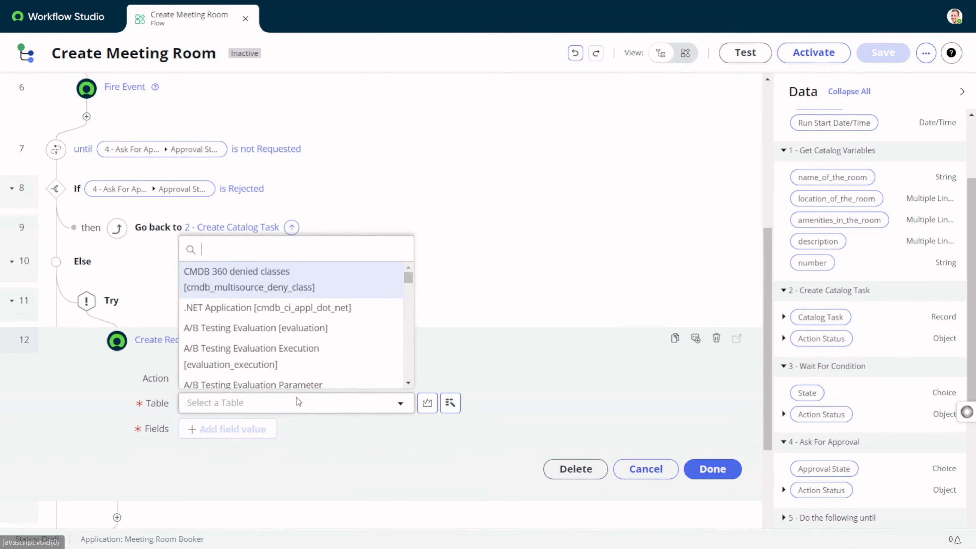
text(meeting ro)
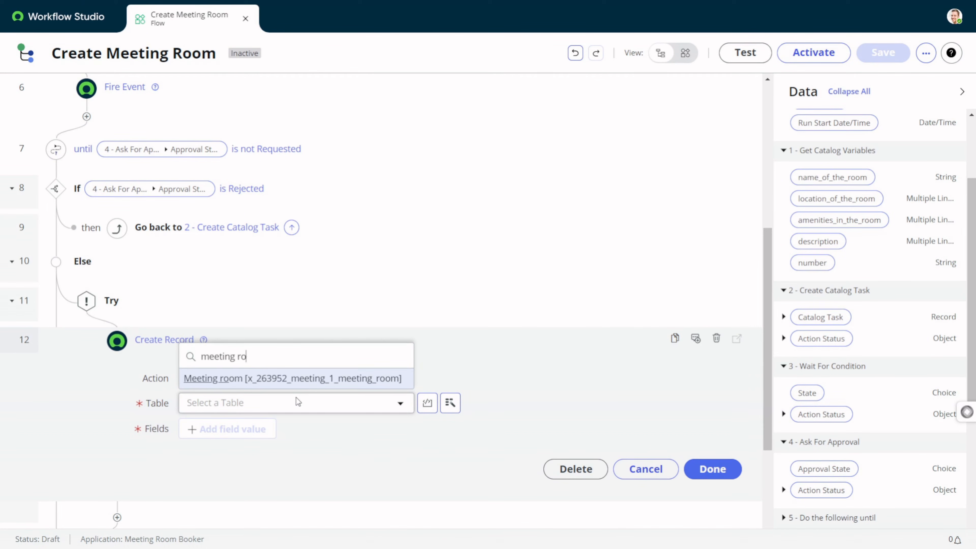
click(305, 379)
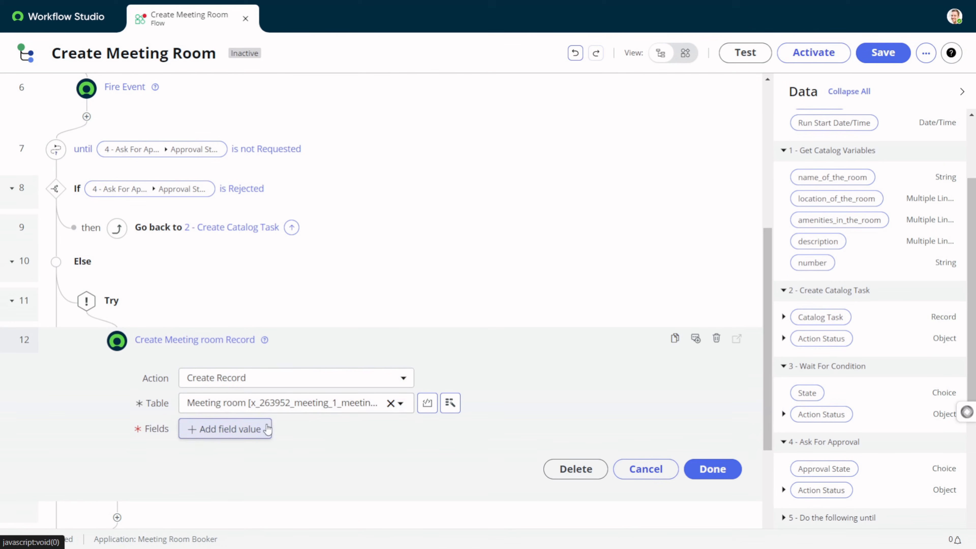
Add the Name field to the Create Record action and map it to name_of_the_room from Get Catalog Variables.
click(227, 428)
scroll(220, 352, down, 5)
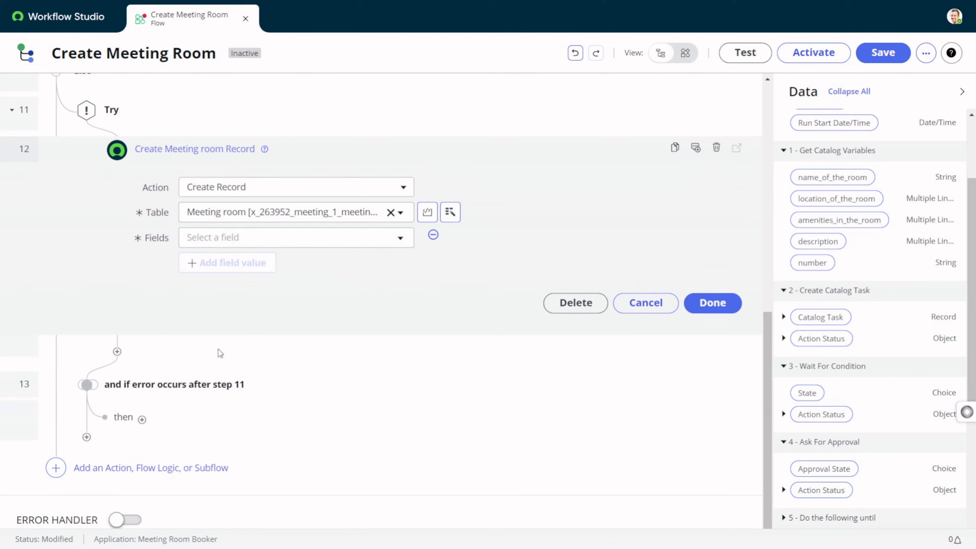
scroll(935, 252, down, 3)
scroll(935, 252, up, 5)
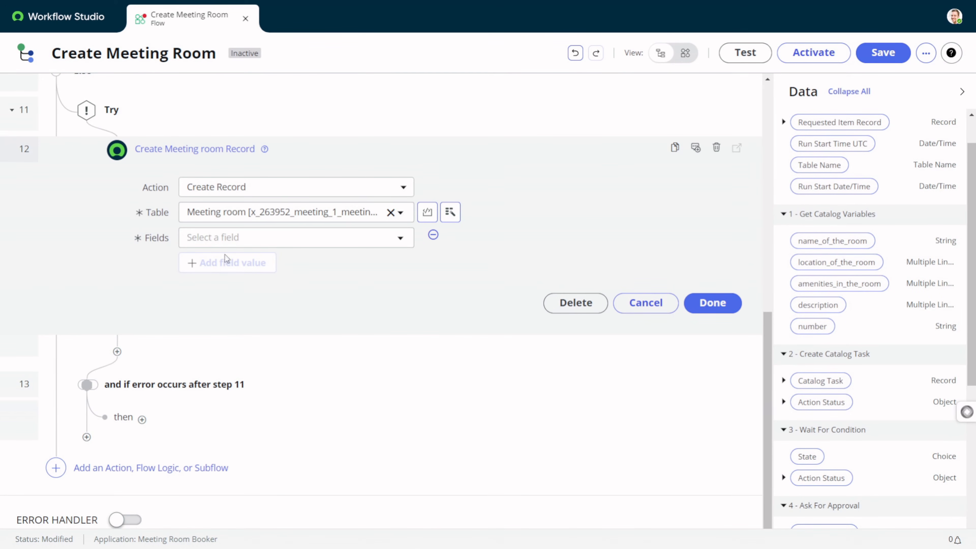
click(250, 237)
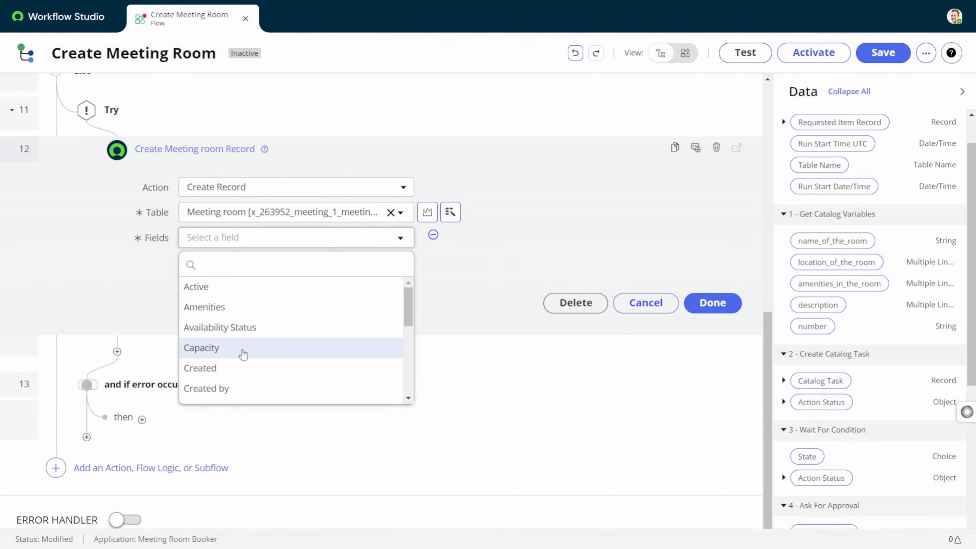
scroll(247, 342, down, 5)
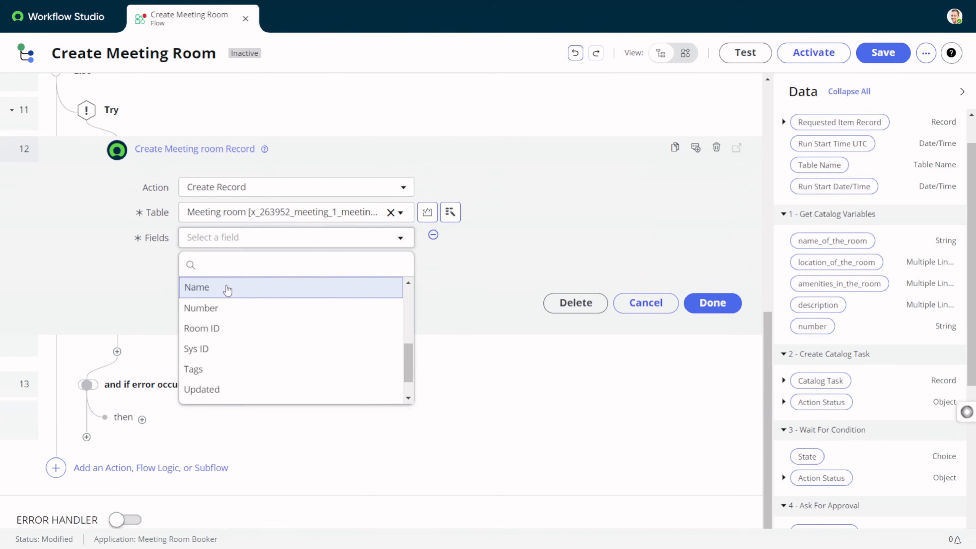
click(227, 290)
drag(833, 241, 537, 243)
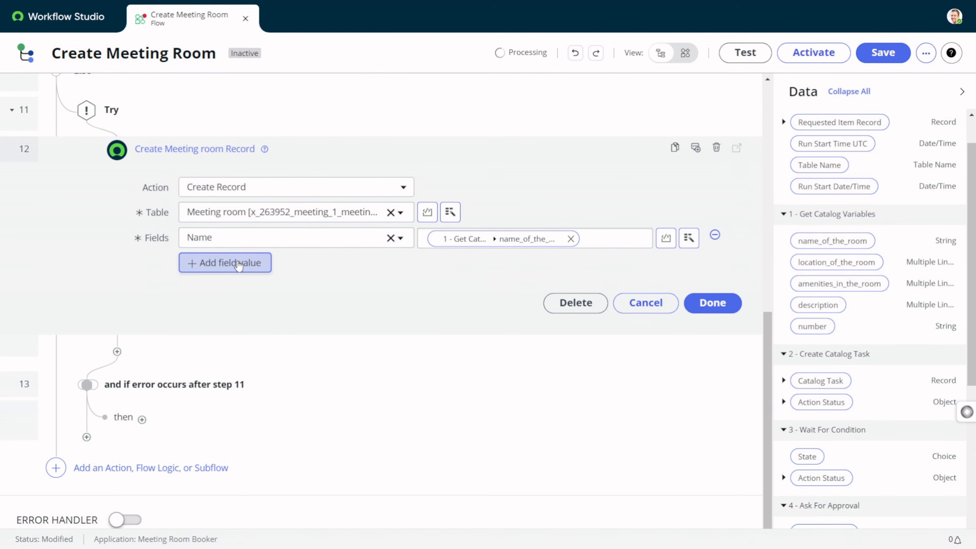
Add the Amenities field to the record and map it to the amenities_in_the_room catalog variable.
click(234, 265)
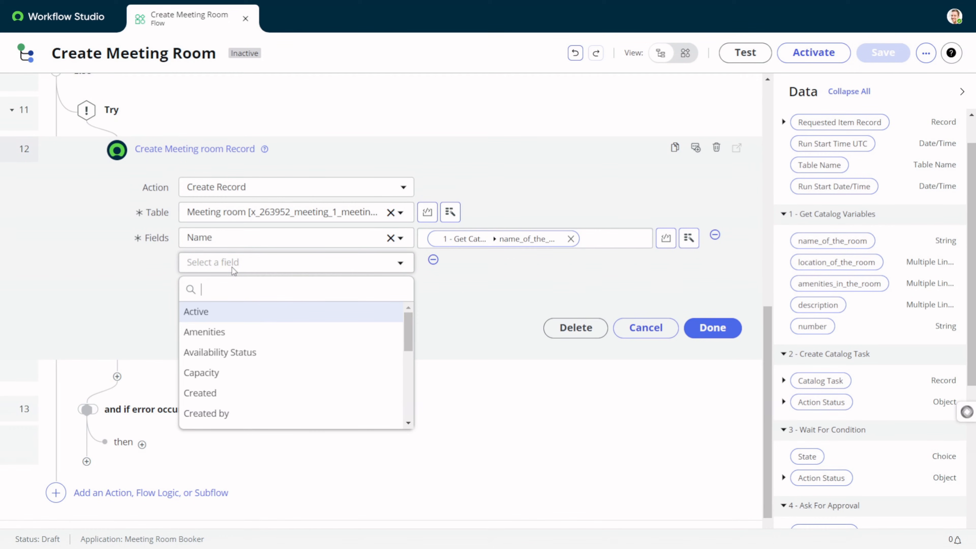
click(233, 332)
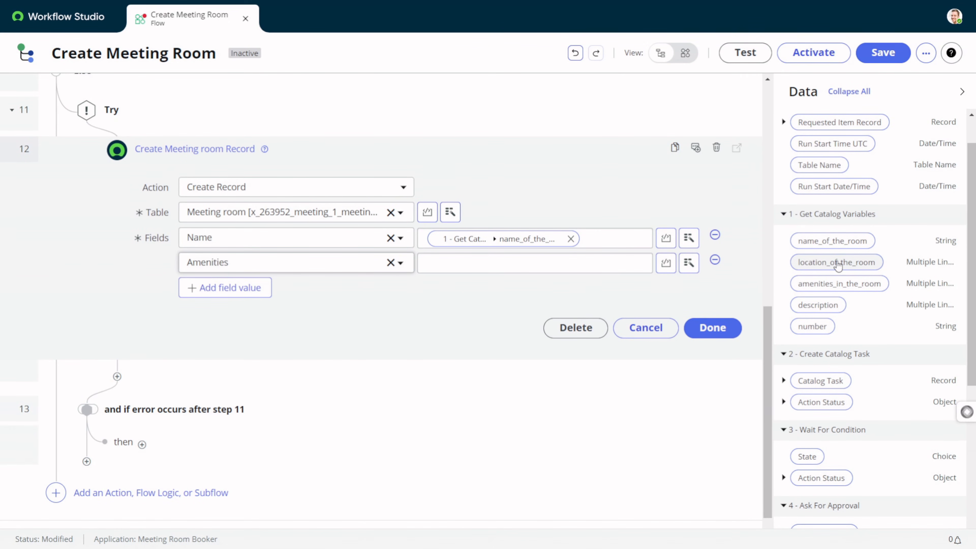
drag(836, 284, 584, 272)
Add the Location field to the record and map it to the location_of_the_room catalog variable.
click(221, 288)
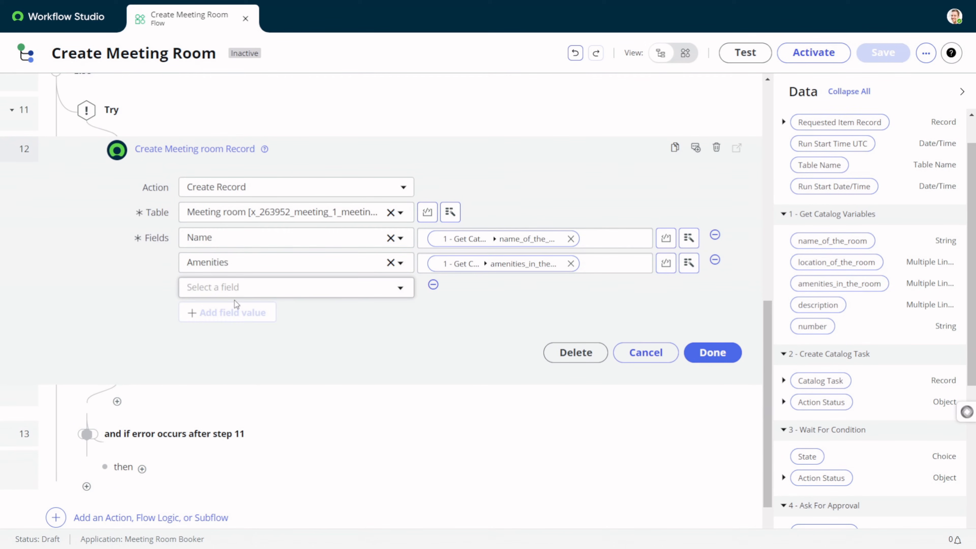
click(250, 289)
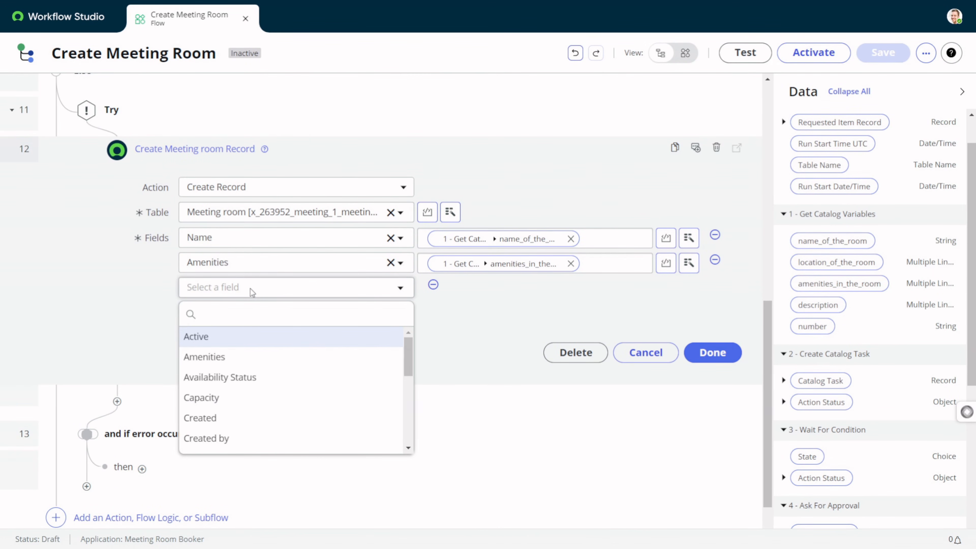
text(loca)
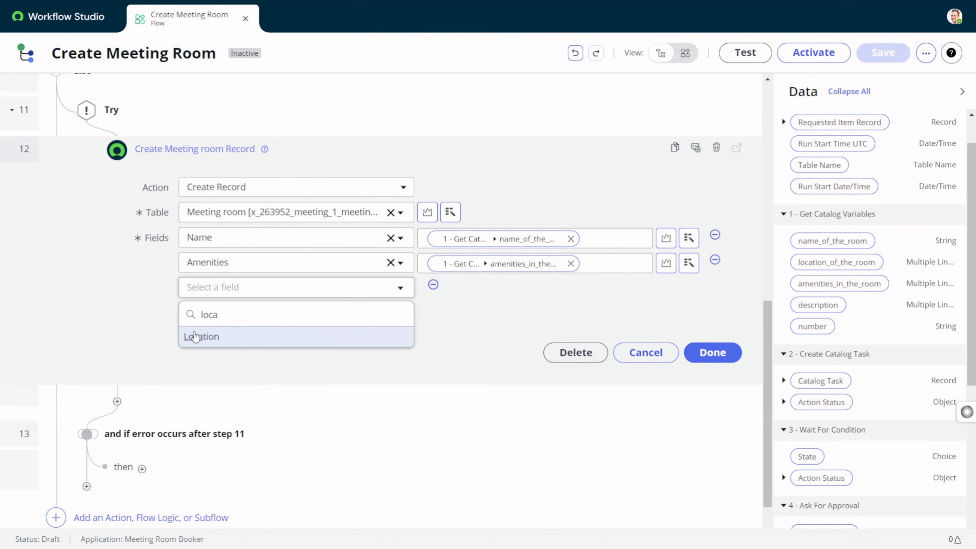
click(196, 337)
drag(807, 262, 494, 294)
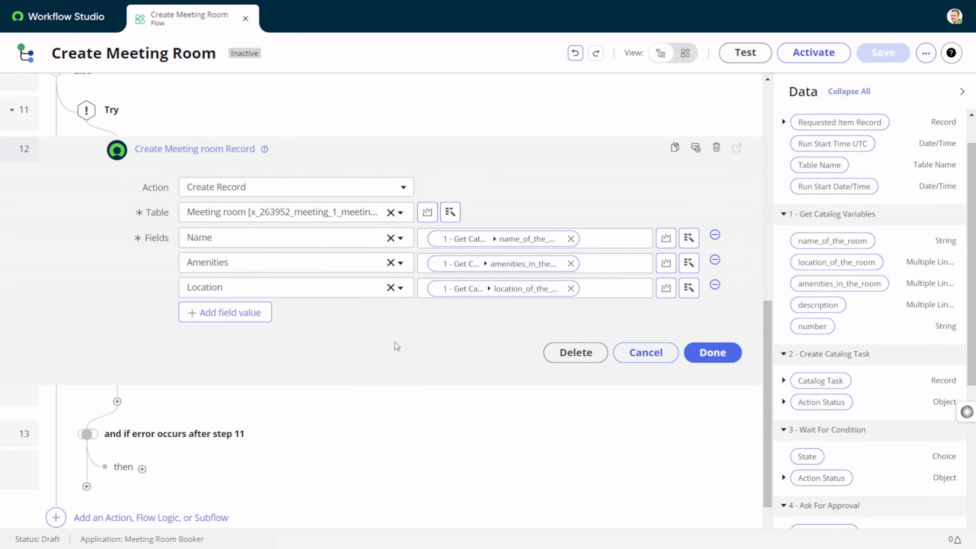
Add the Description field mapped to the description catalog variable, and finish the Create Meeting room Record action.
click(230, 312)
click(226, 319)
text(desc)
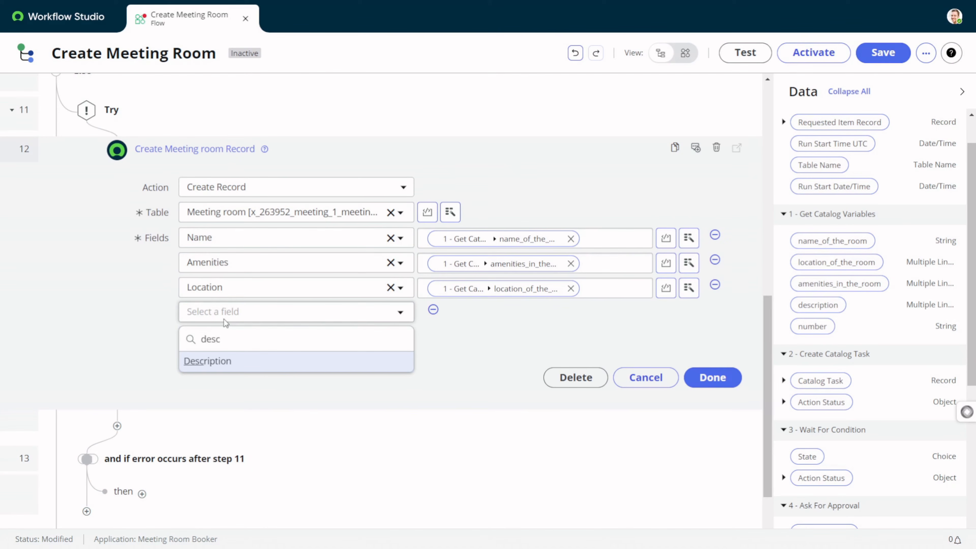
click(215, 360)
drag(809, 306, 503, 305)
drag(806, 313, 561, 313)
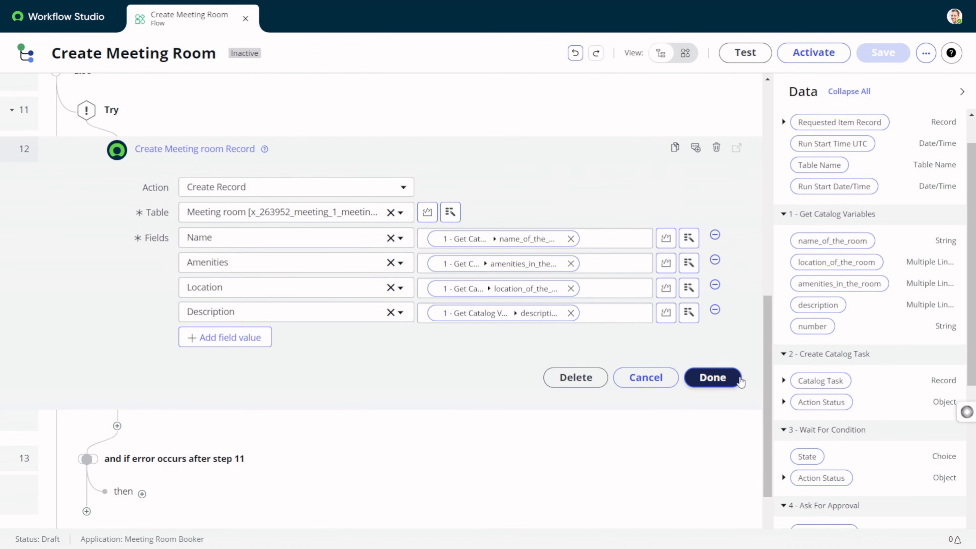
click(711, 377)
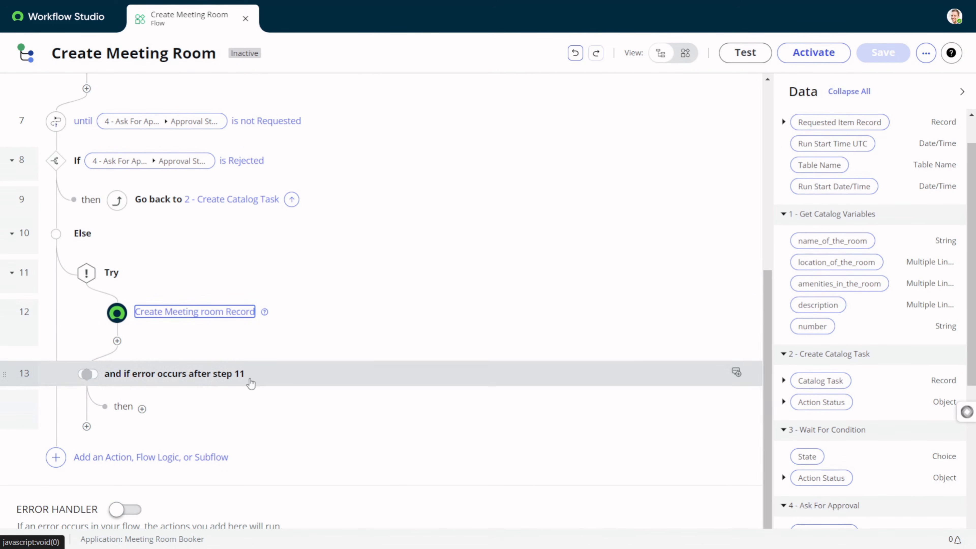
Add a Log action to the Try block's error branch, "and if error occurs after step 11".
click(142, 410)
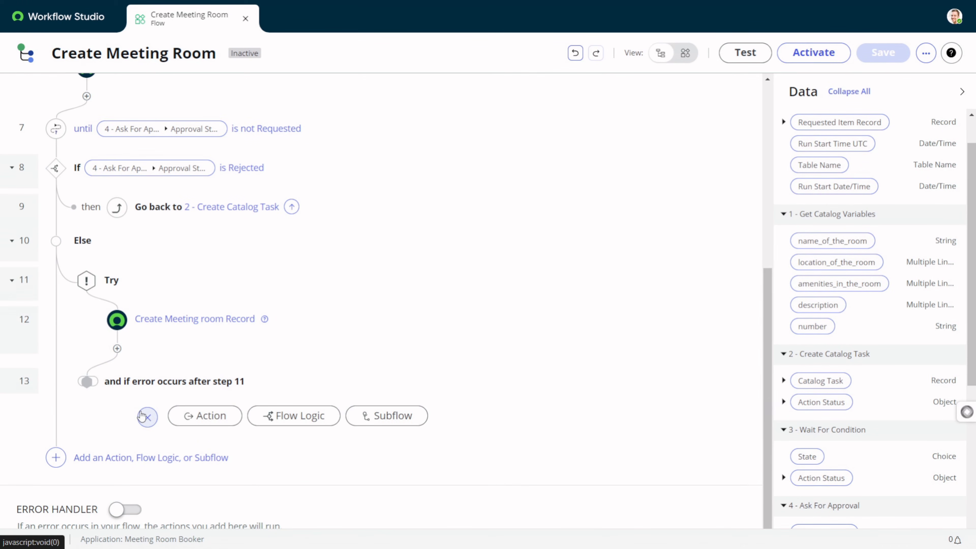
click(228, 416)
text(log)
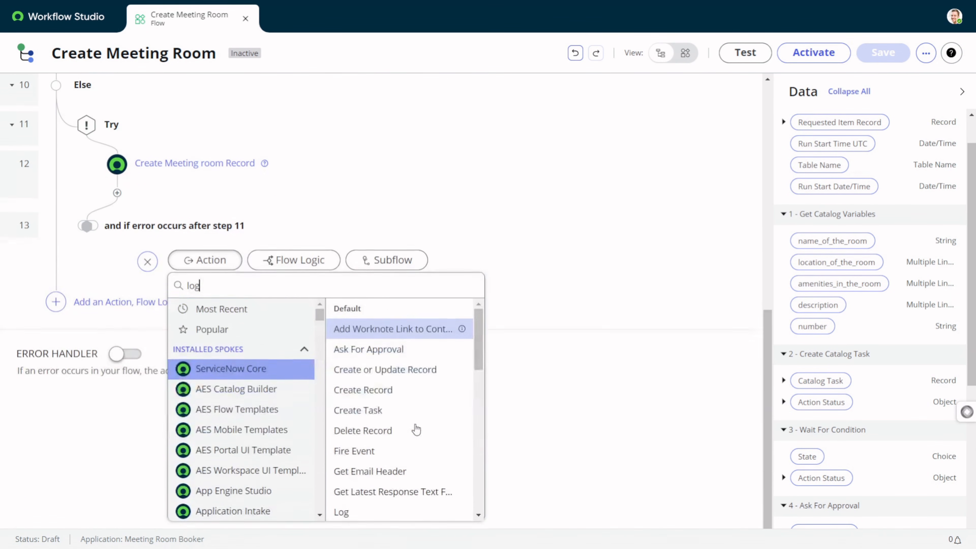
click(368, 369)
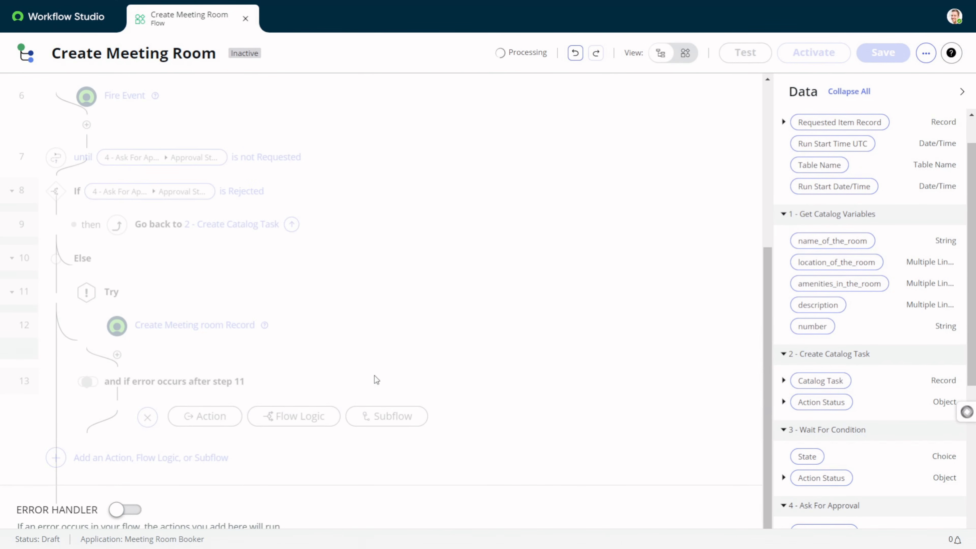
Set the Log action's level to Error, map its message to the Message in step 12 Create Record's Action Status, and finish the action.
click(307, 327)
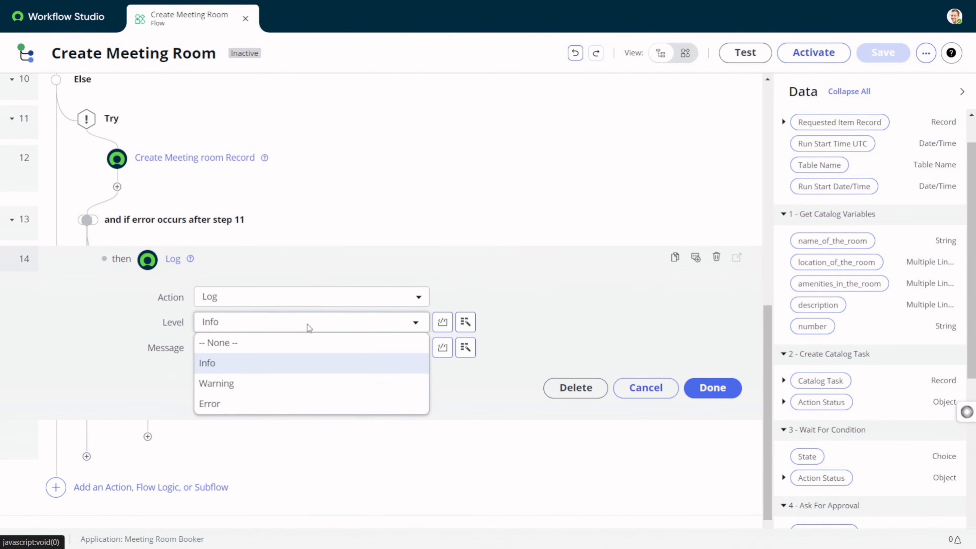
click(282, 402)
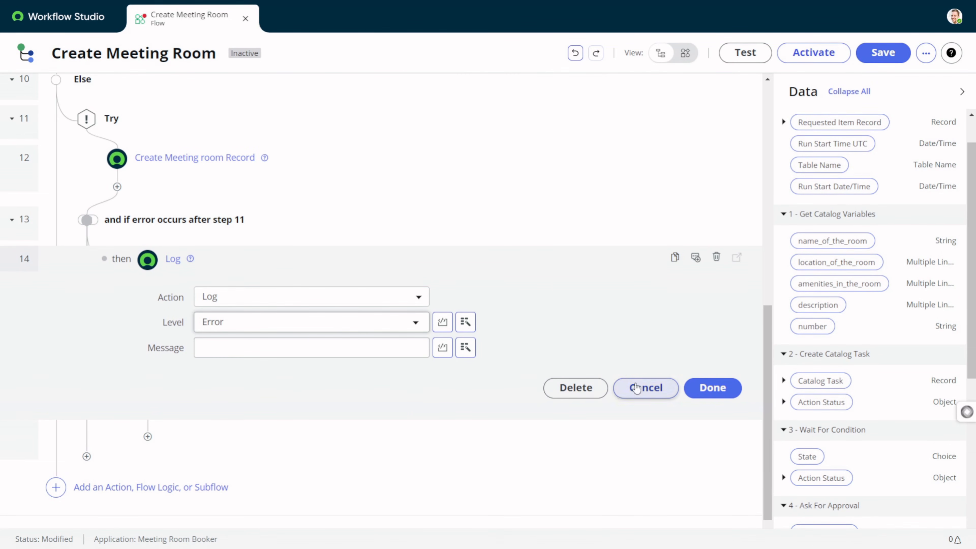
scroll(449, 331, down, 1)
click(465, 317)
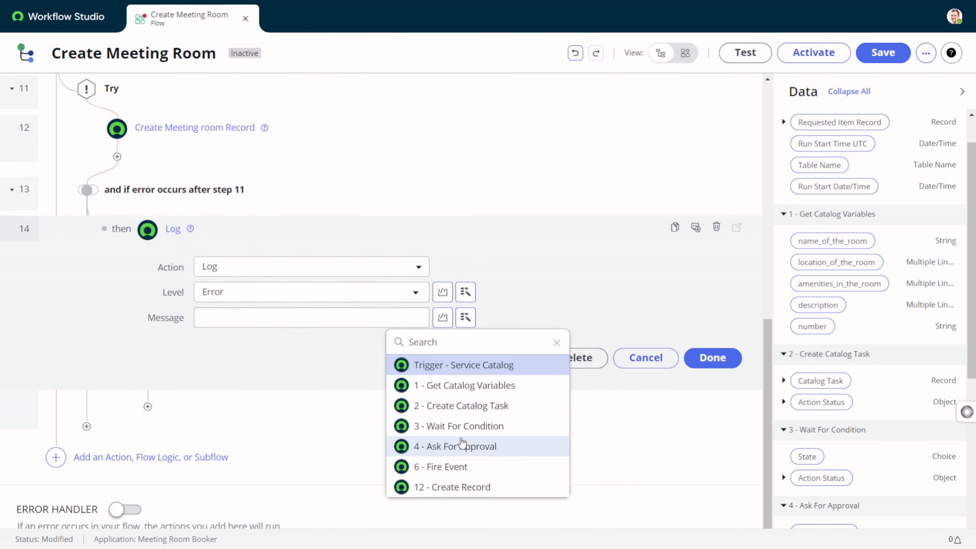
click(463, 486)
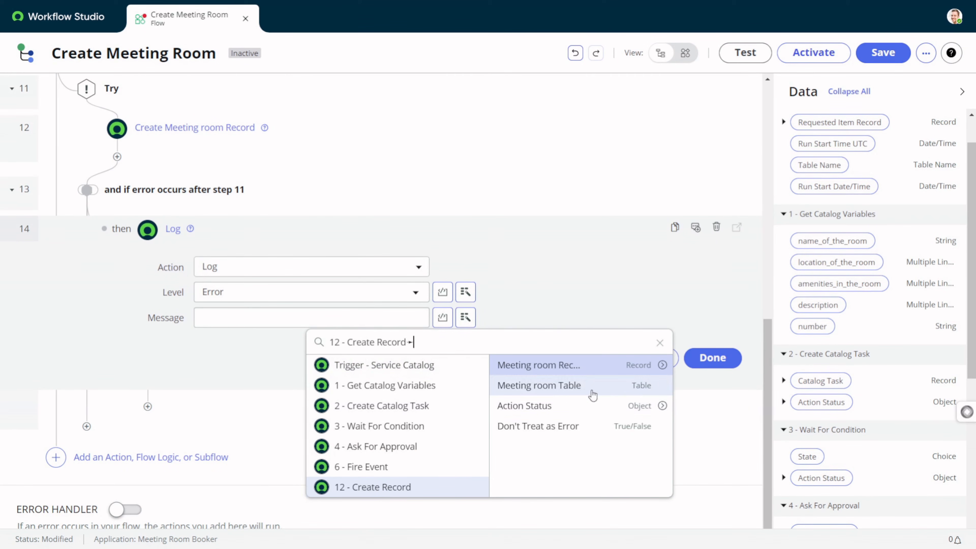
click(660, 405)
click(645, 387)
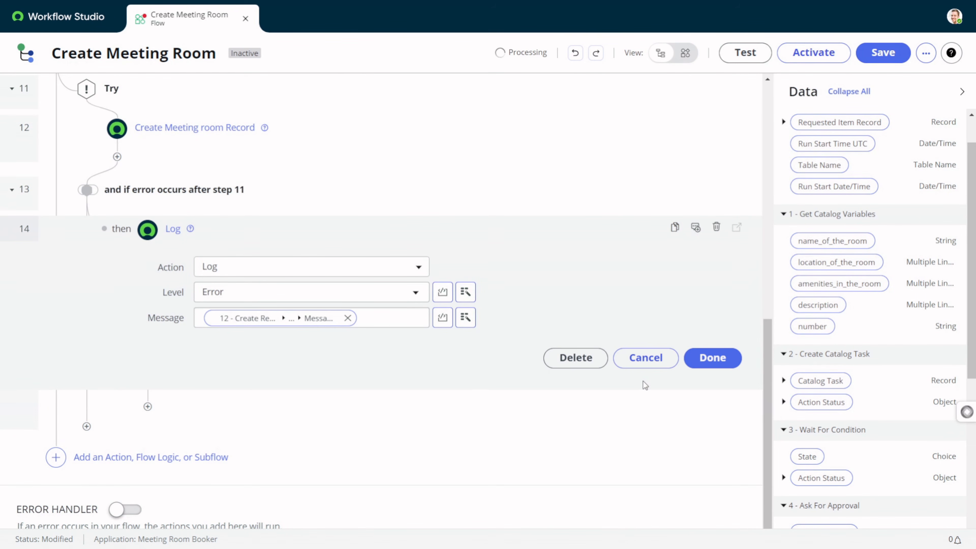
click(712, 357)
Display the completed Create Meeting Room flow as a diagram to review its structure.
scroll(470, 398, up, 10)
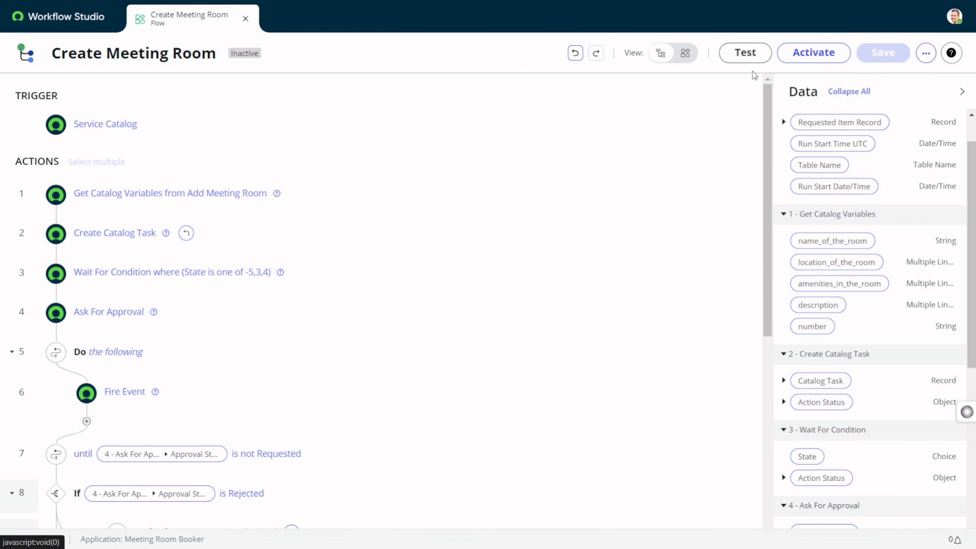
click(690, 57)
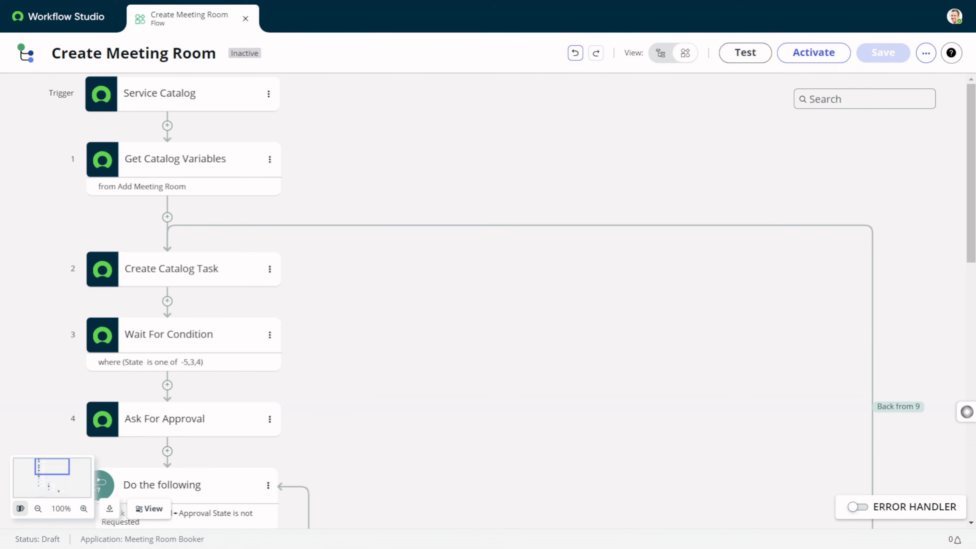
key(alt+Tab)
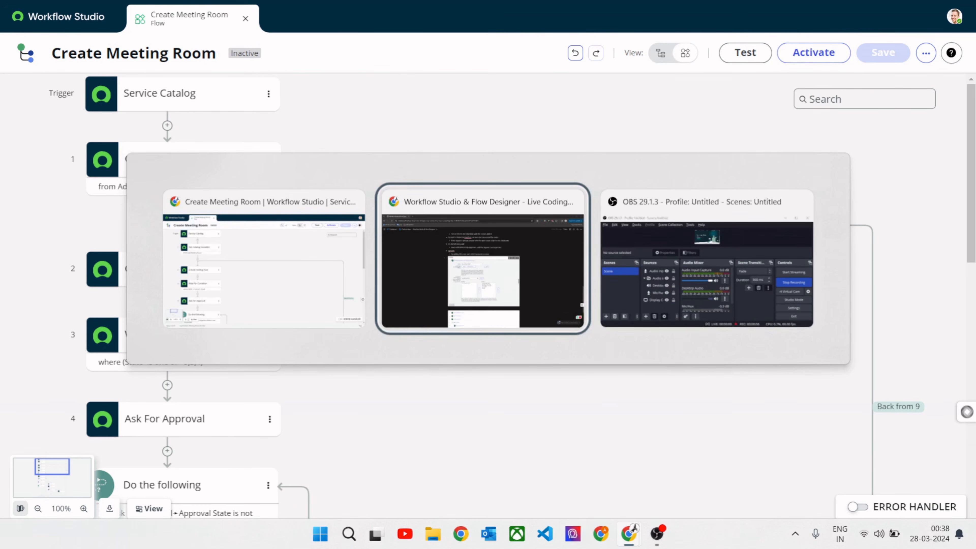
key(Escape)
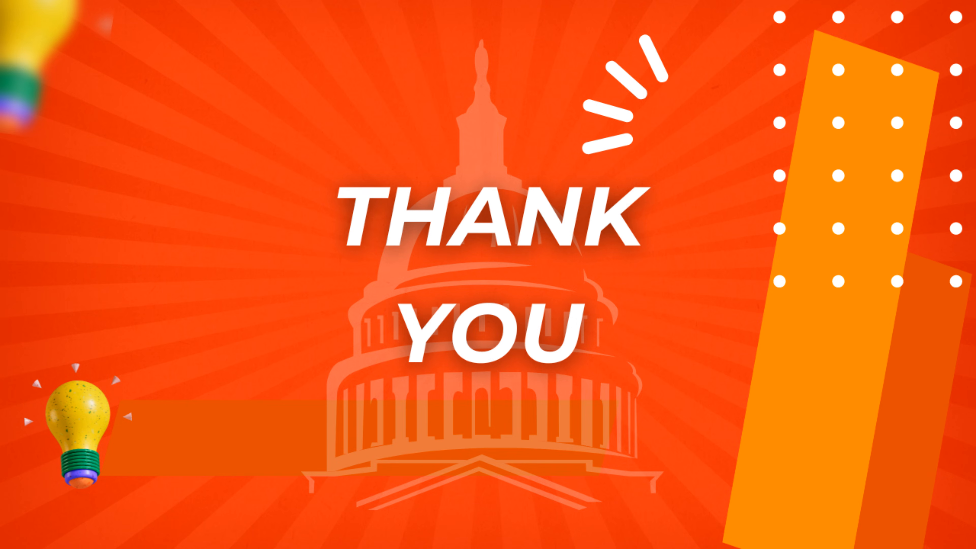